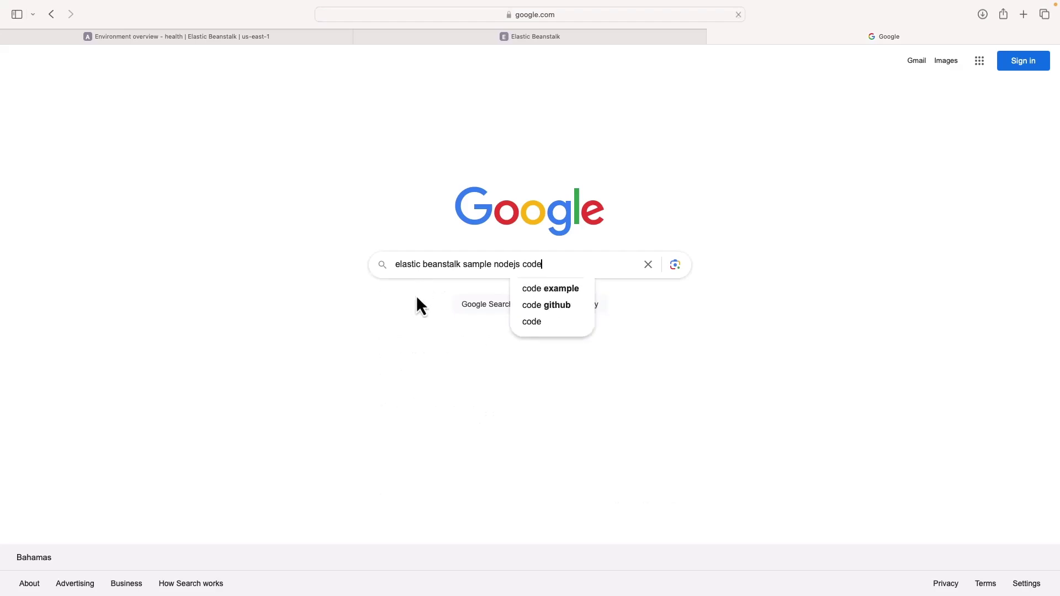
Search Google for "elastic beanstalk sample nodejs code" and download nodejs.zip from AWS's Tutorials and samples page, allowing downloads from docs.aws.amazon.com
{"action": "key", "text": "Return"}
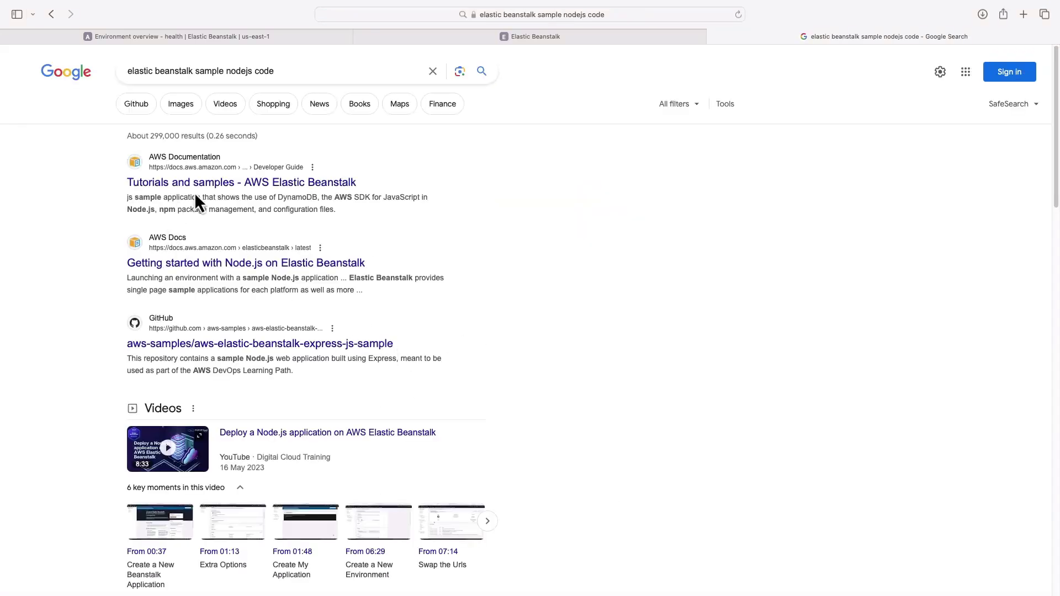
{"action": "left_click", "coordinate": [172, 185]}
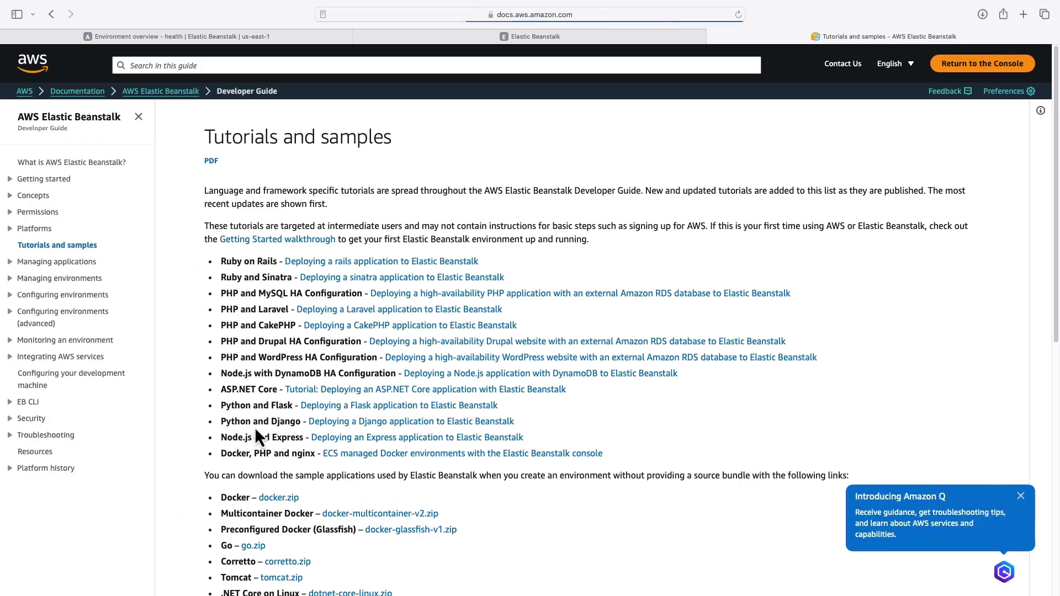
{"action": "scroll", "coordinate": [215, 442], "scroll_direction": "down", "scroll_amount": 4}
{"action": "scroll", "coordinate": [216, 446], "scroll_direction": "down", "scroll_amount": 1}
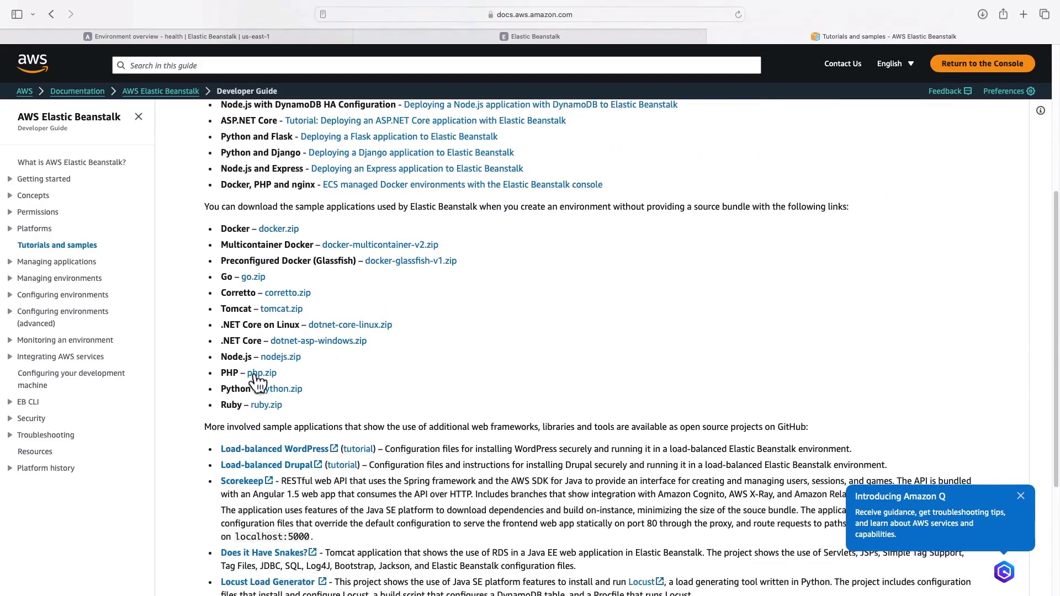
{"action": "left_click", "coordinate": [280, 357]}
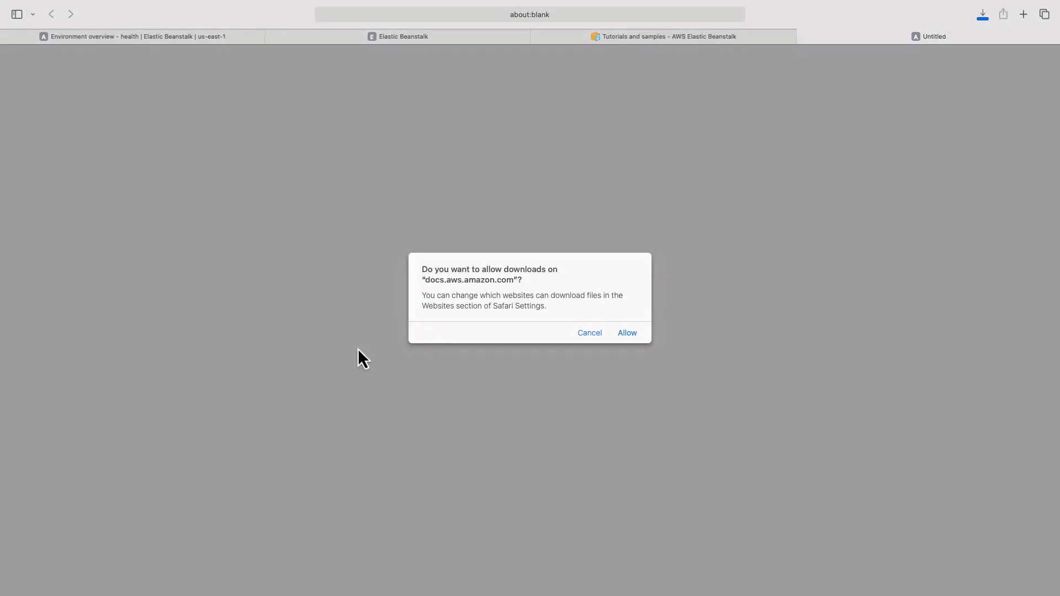
{"action": "left_click", "coordinate": [628, 332]}
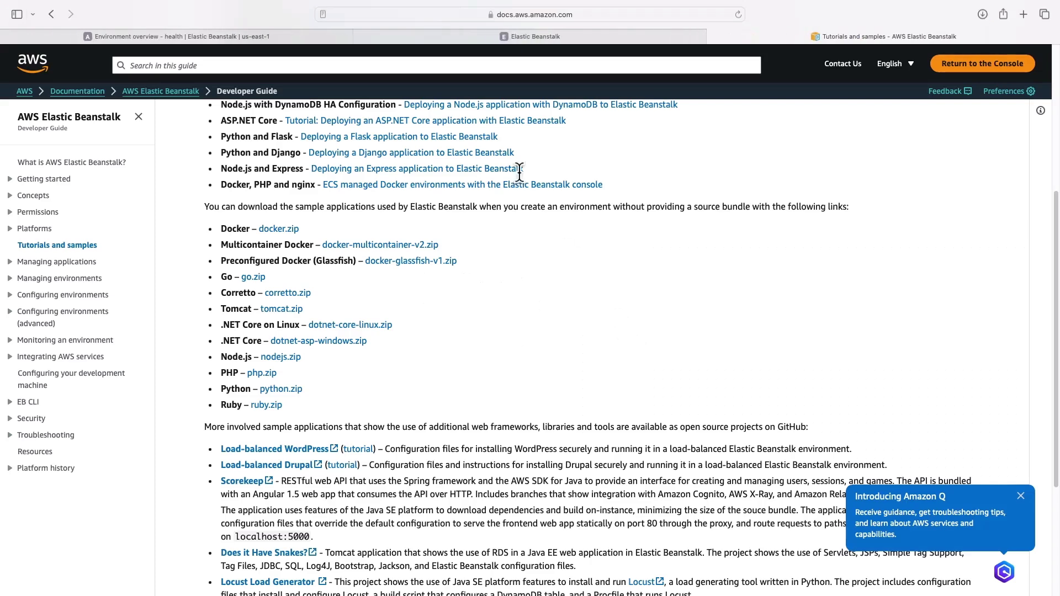
Open CloudShell in a separate browser tab from the AWS console and place that tab beside the environment overview tab
{"action": "left_click", "coordinate": [392, 39]}
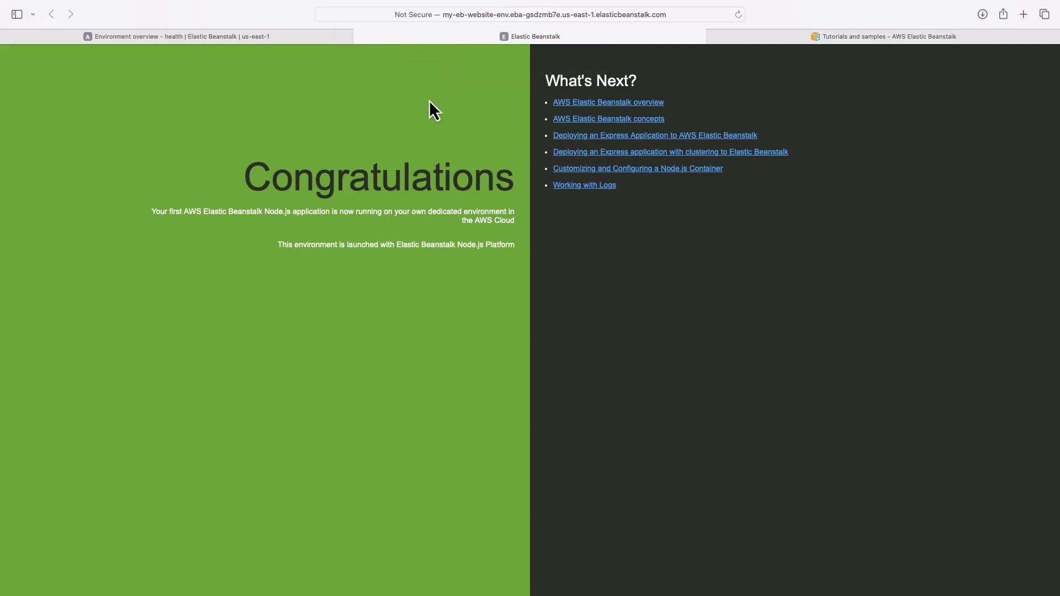
{"action": "left_click", "coordinate": [194, 41]}
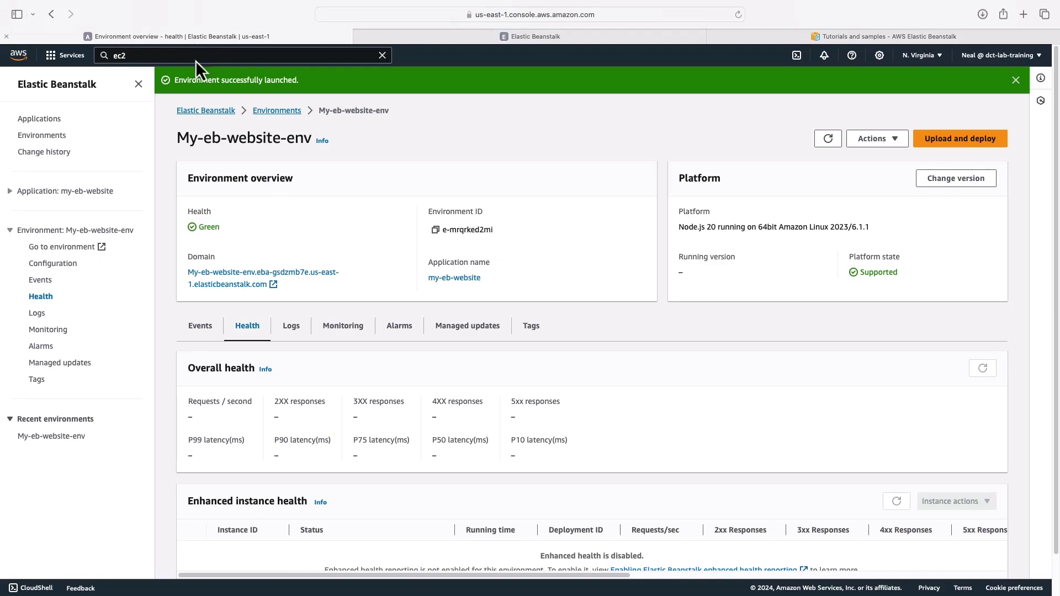
{"action": "left_click", "coordinate": [157, 51]}
{"action": "type", "text": "ec2"}
{"action": "left_click", "coordinate": [382, 56]}
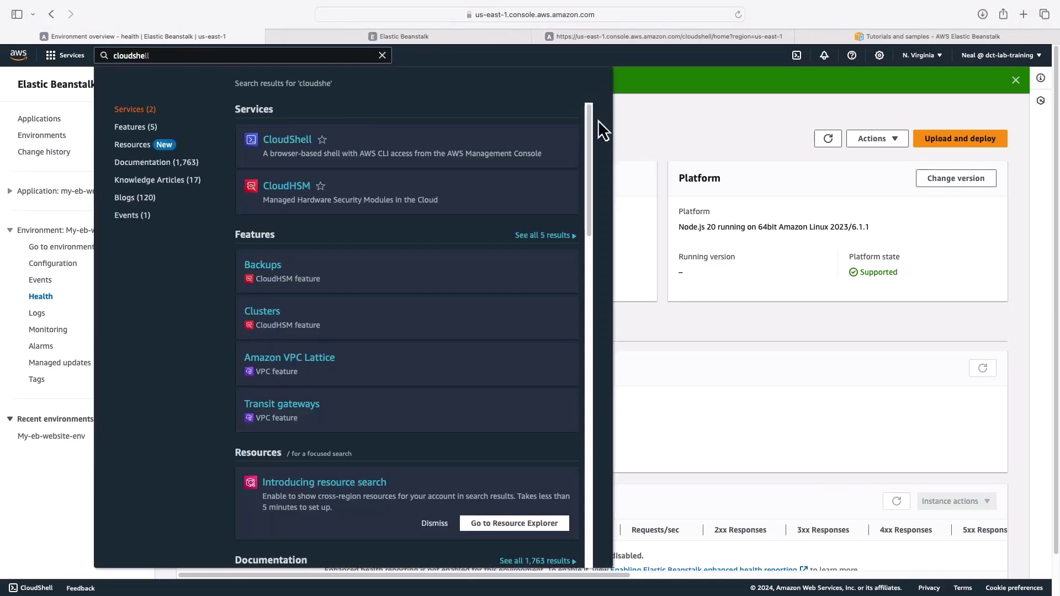
{"action": "left_click", "coordinate": [690, 137]}
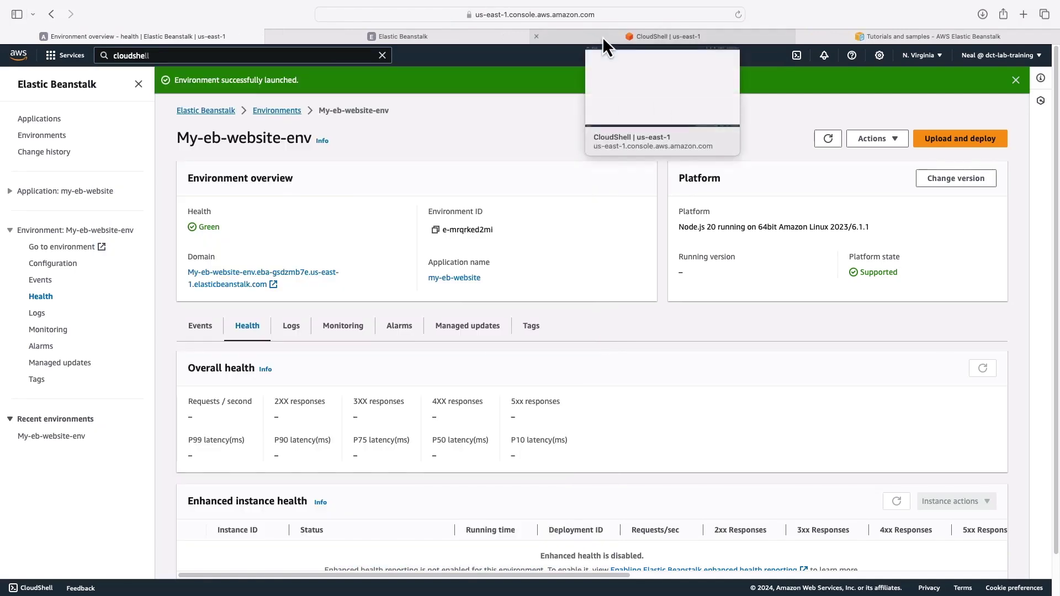
{"action": "left_click", "coordinate": [602, 36]}
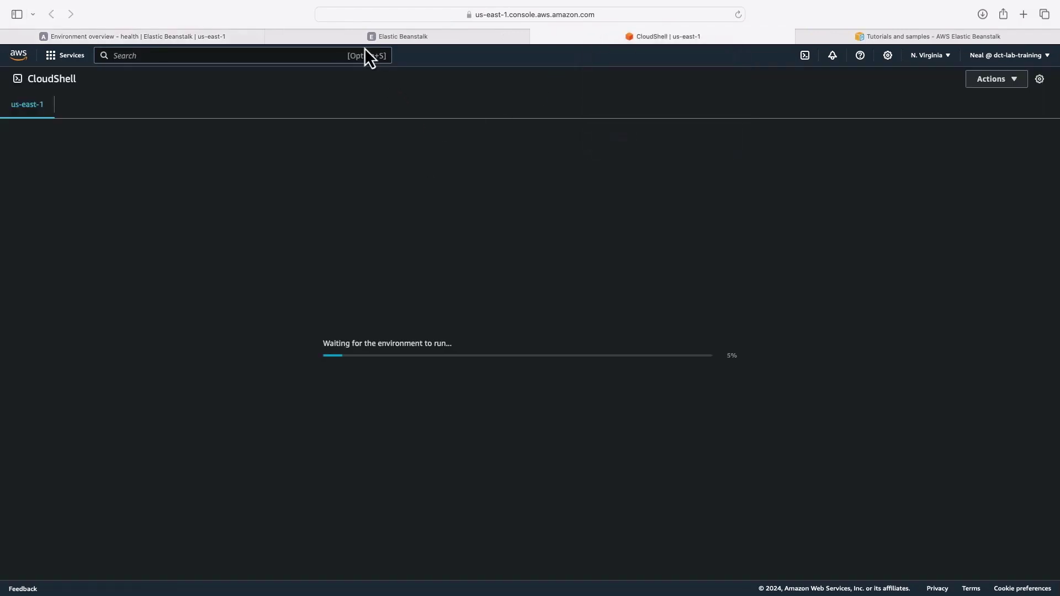
{"action": "left_click_drag", "start_coordinate": [589, 34], "coordinate": [329, 39]}
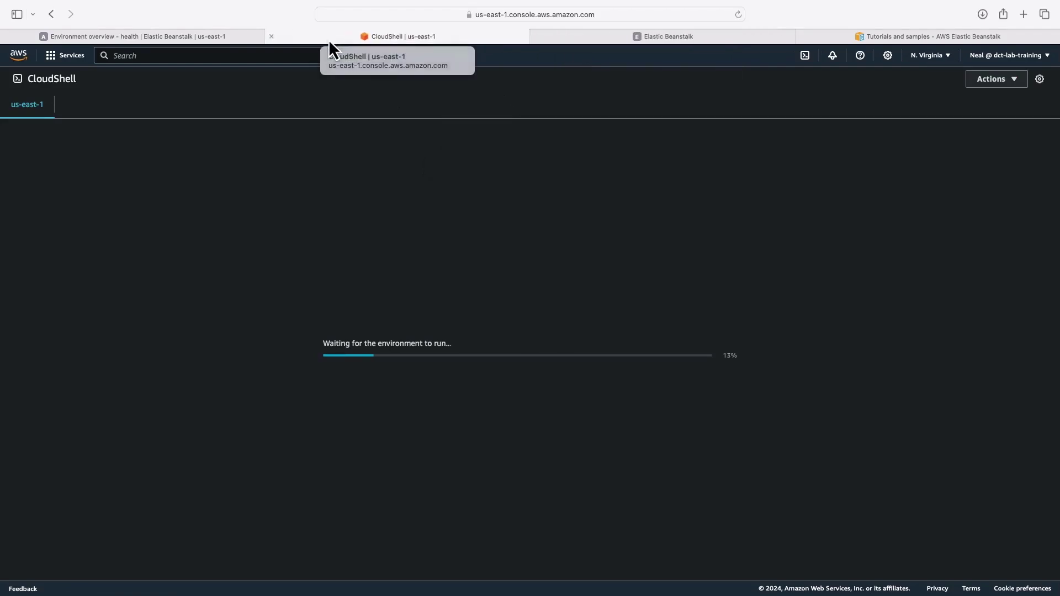
Find CodeCommit from the environment overview page's service search and open it in a separate browser tab
{"action": "left_click", "coordinate": [125, 38]}
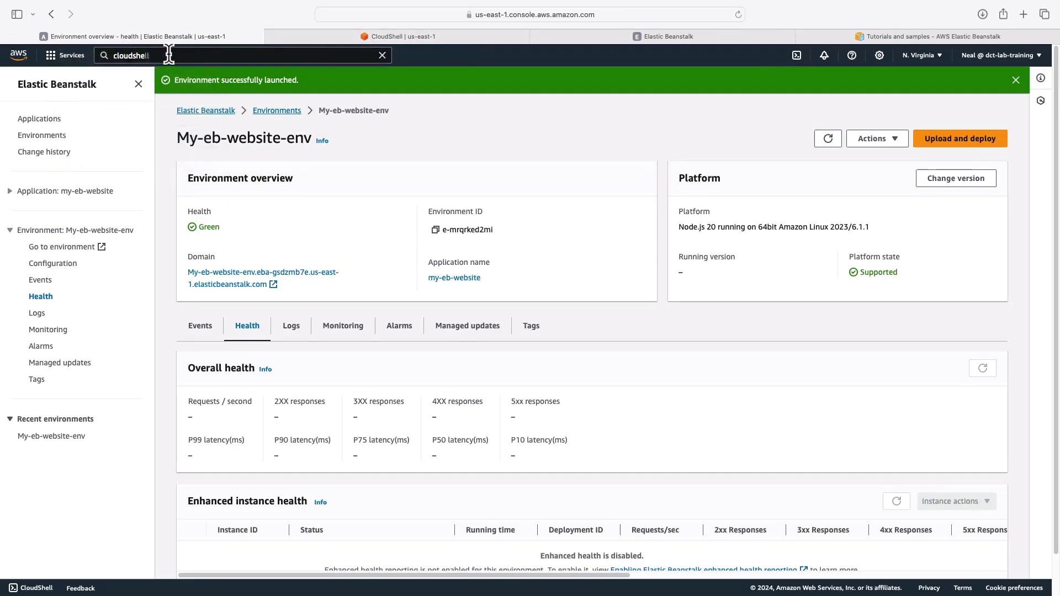
{"action": "left_click", "coordinate": [382, 55]}
{"action": "left_click", "coordinate": [226, 55]}
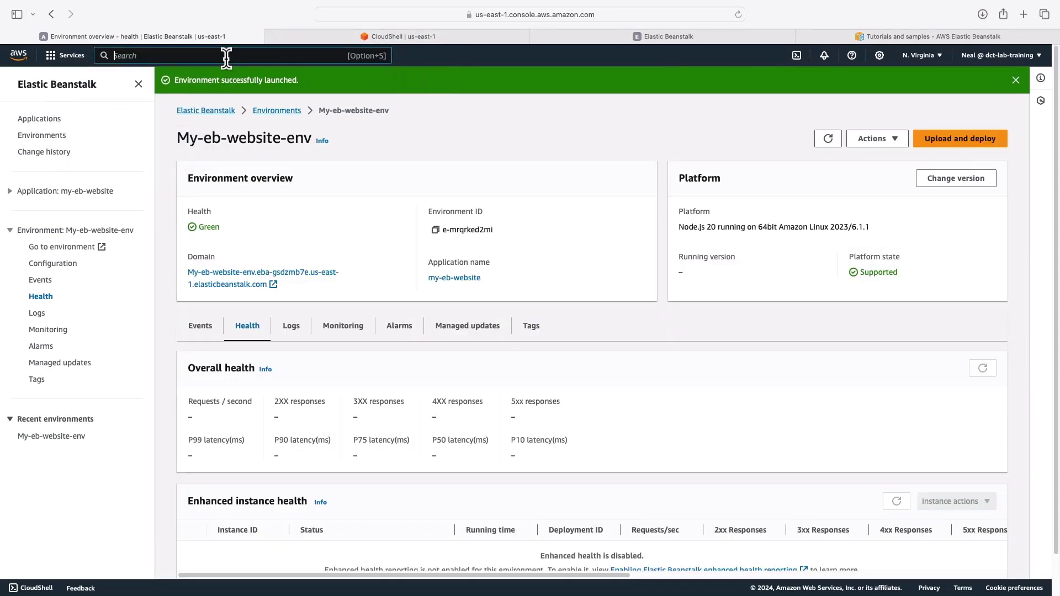
{"action": "type", "text": "codecommit"}
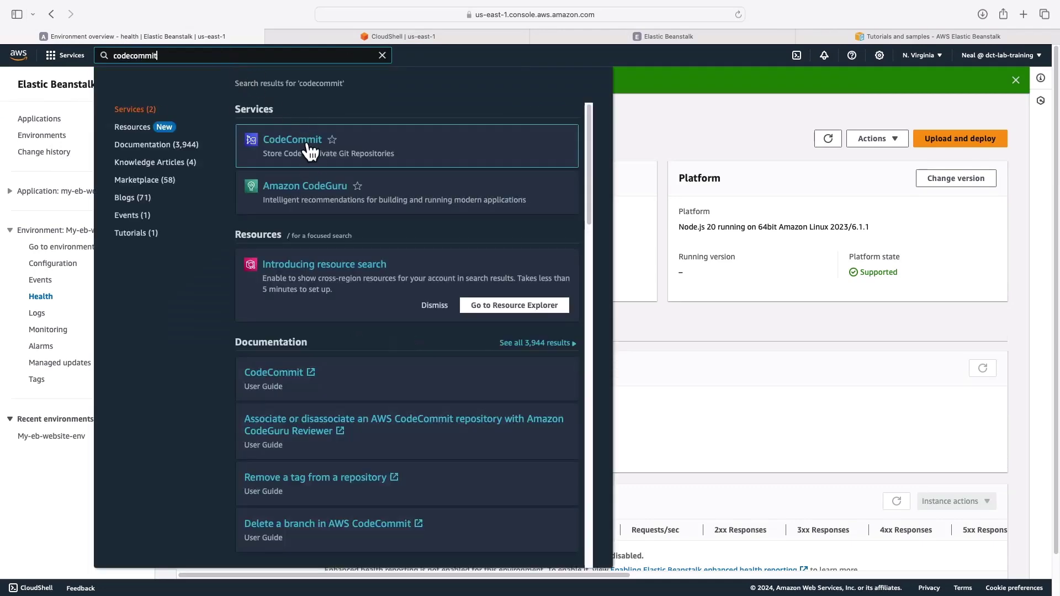
{"action": "left_click", "coordinate": [310, 150], "text": "super"}
{"action": "left_click", "coordinate": [327, 37]}
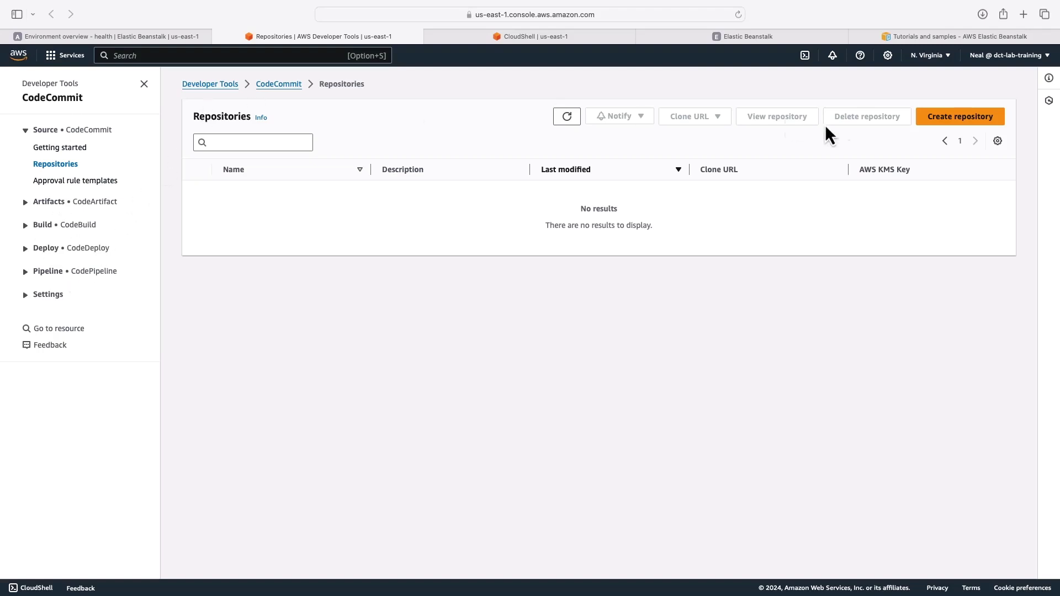
Create a CodeCommit repository named mynodeapp and look through its clone URL options
{"action": "left_click", "coordinate": [945, 121]}
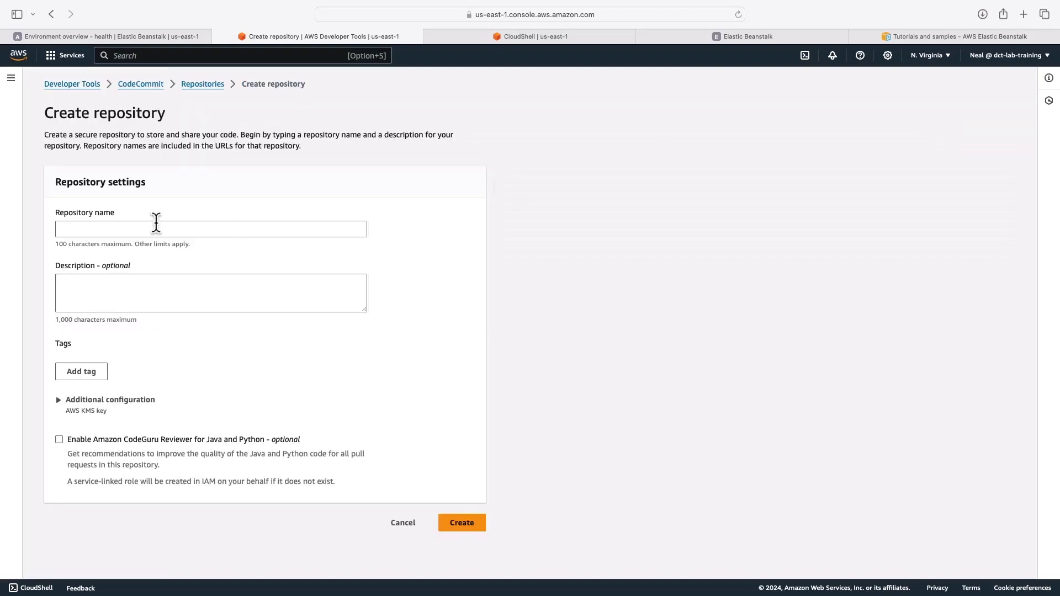
{"action": "left_click", "coordinate": [153, 228]}
{"action": "type", "text": "mynodeapp"}
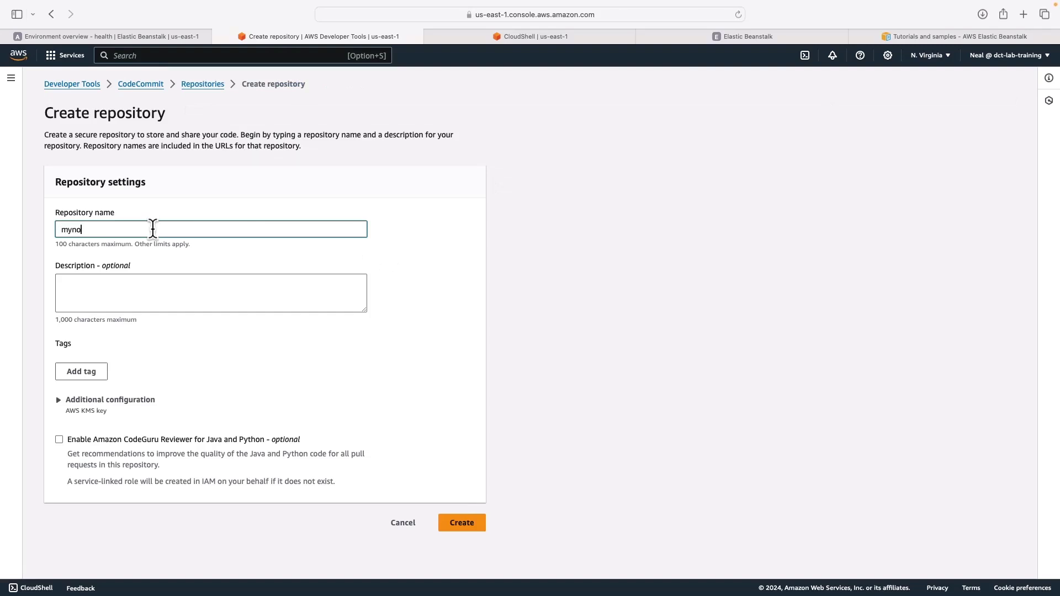
{"action": "left_click", "coordinate": [475, 527]}
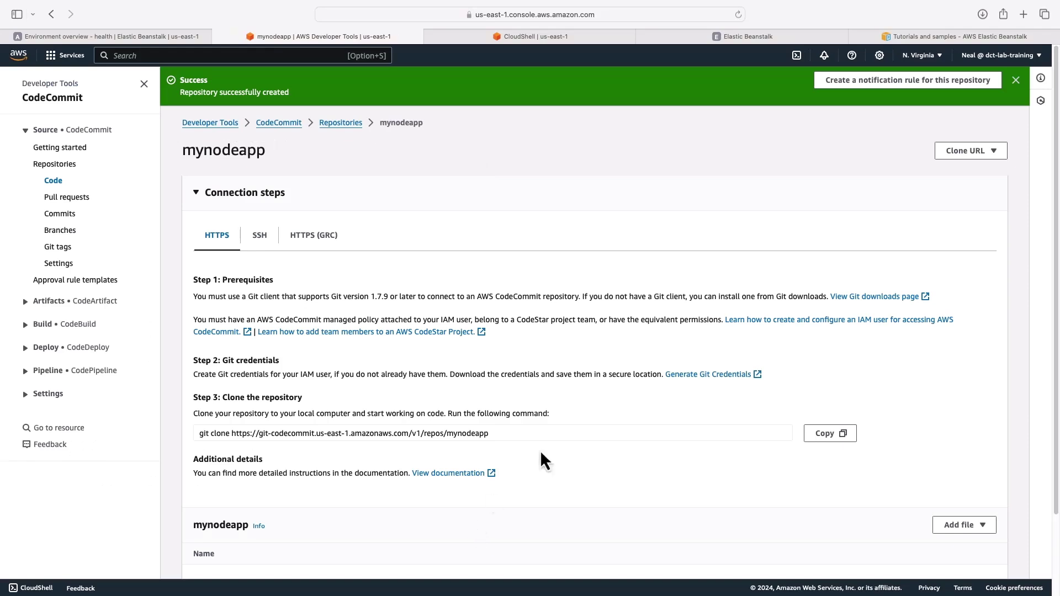
{"action": "left_click", "coordinate": [964, 153]}
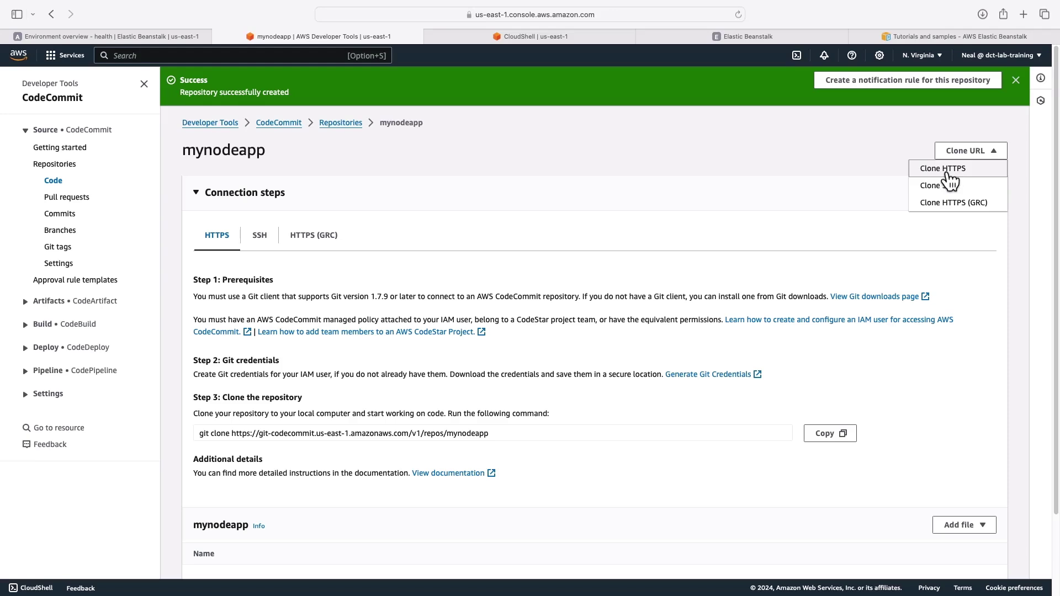
{"action": "left_click", "coordinate": [677, 161]}
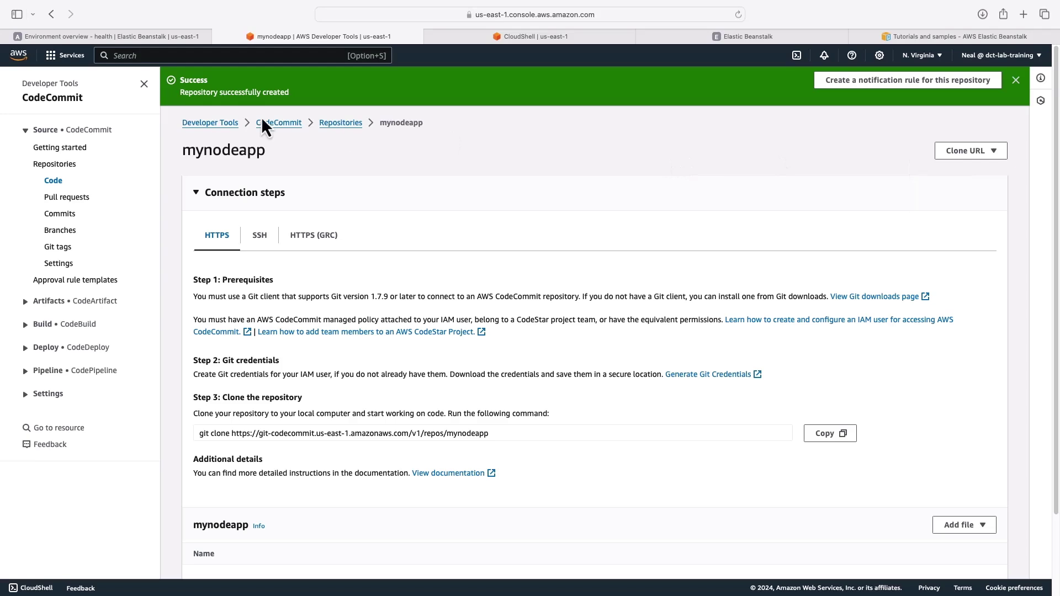
Open IAM in a separate browser tab and display the details of the signed-in IAM user
{"action": "left_click", "coordinate": [153, 55]}
{"action": "type", "text": "iam"}
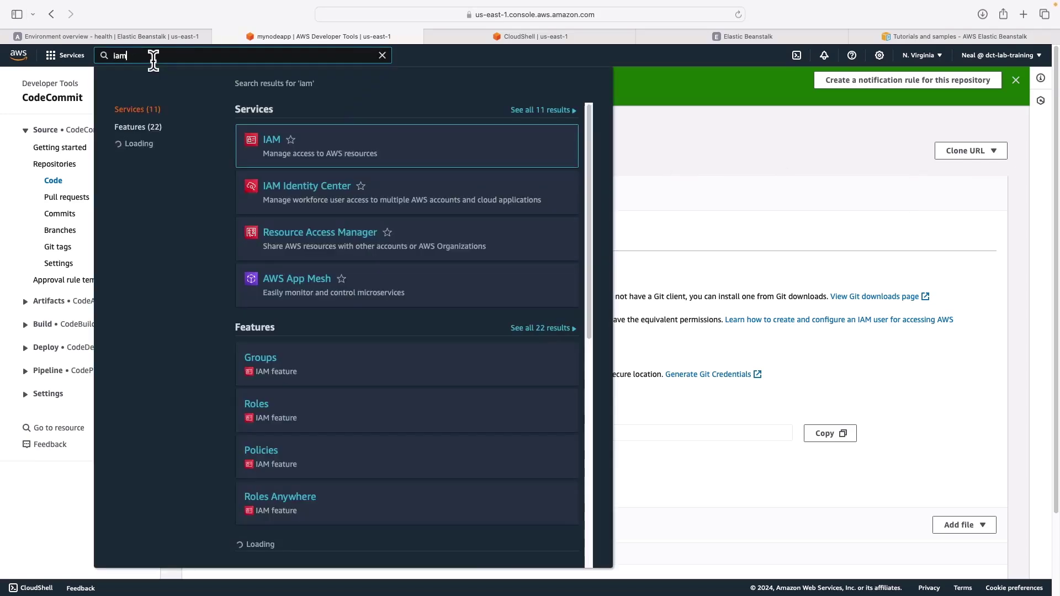
{"action": "left_click", "coordinate": [272, 140], "text": "super"}
{"action": "left_click", "coordinate": [436, 41]}
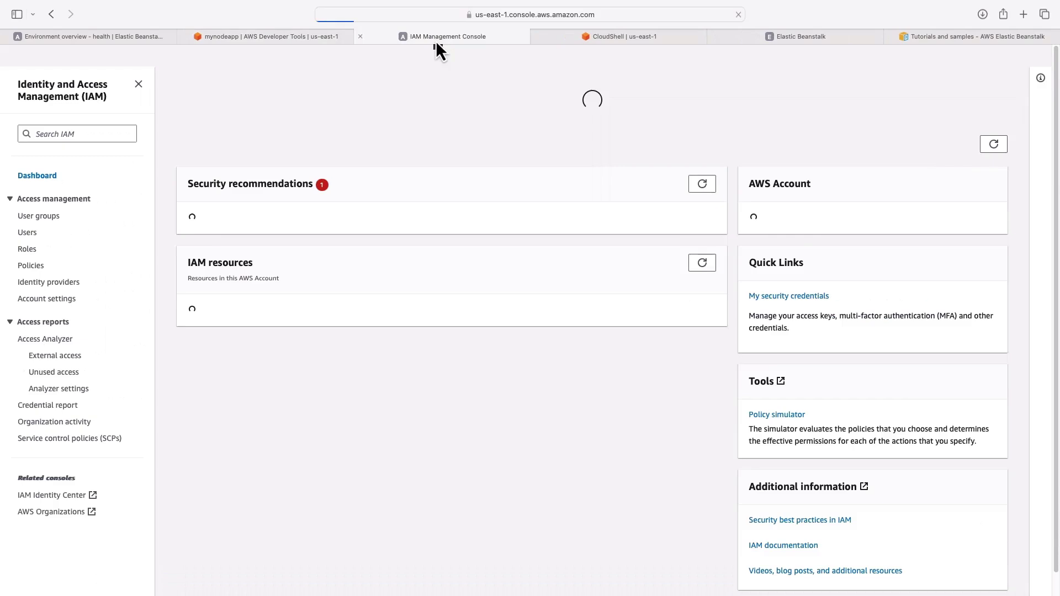
{"action": "left_click", "coordinate": [27, 235]}
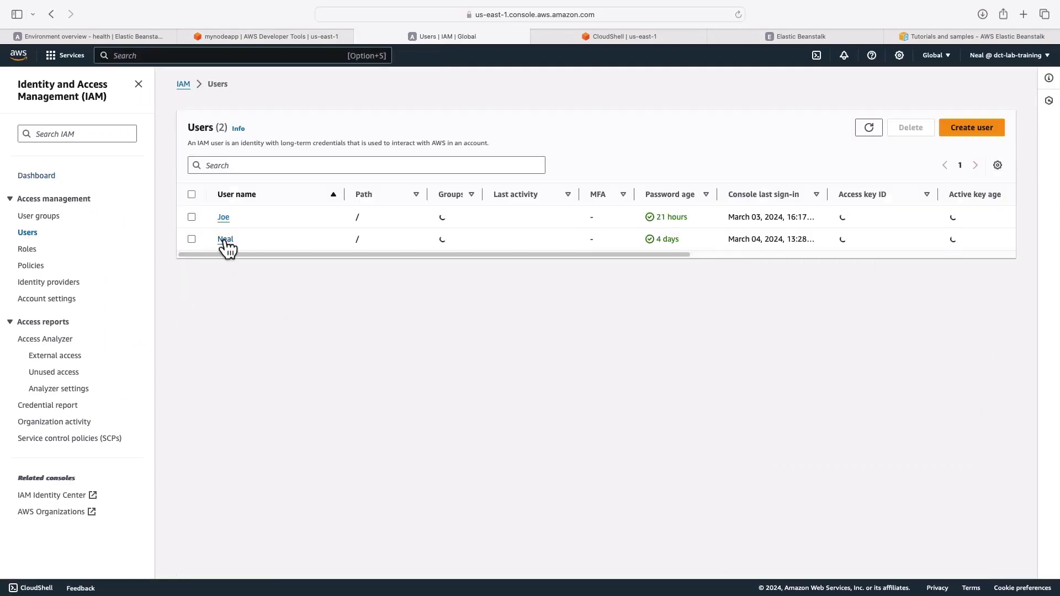
{"action": "left_click", "coordinate": [225, 239]}
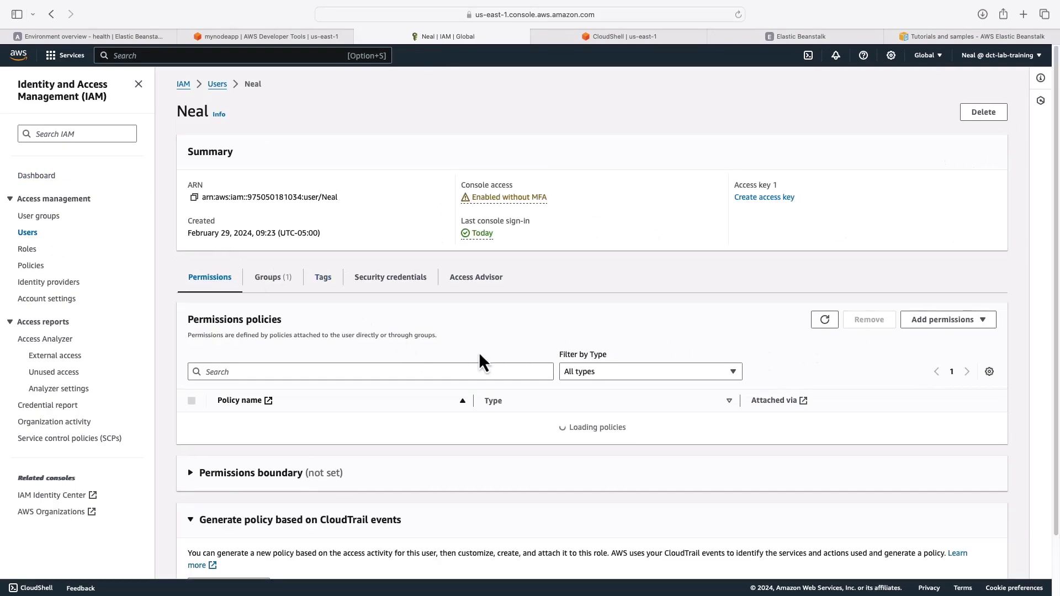
Examine the HTTPS Git credentials section for AWS CodeCommit in the user's security credentials, and close the IAM page
{"action": "left_click", "coordinate": [379, 280]}
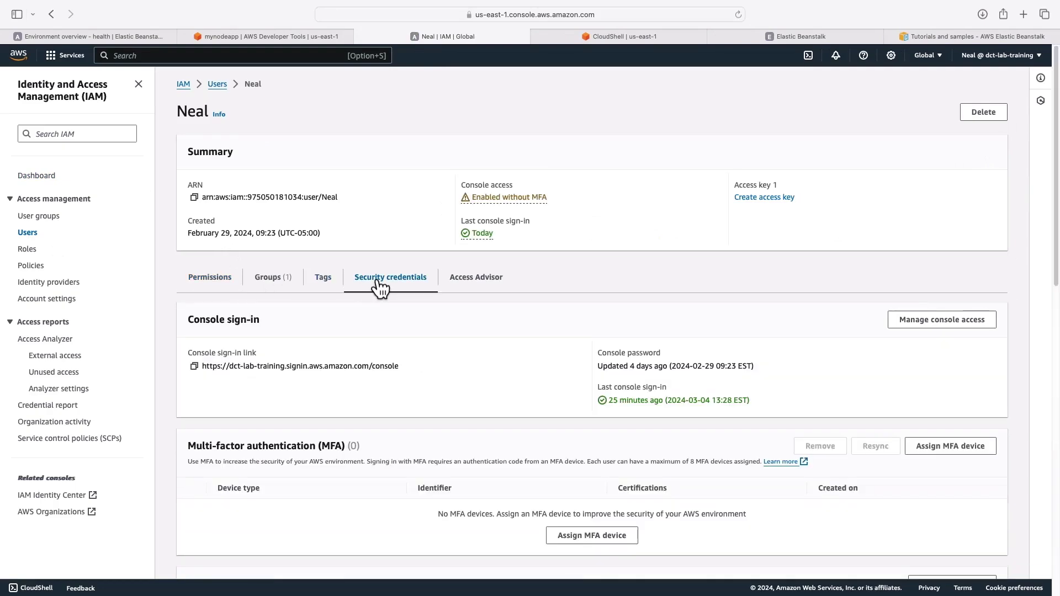
{"action": "scroll", "coordinate": [380, 287], "scroll_direction": "down", "scroll_amount": 10}
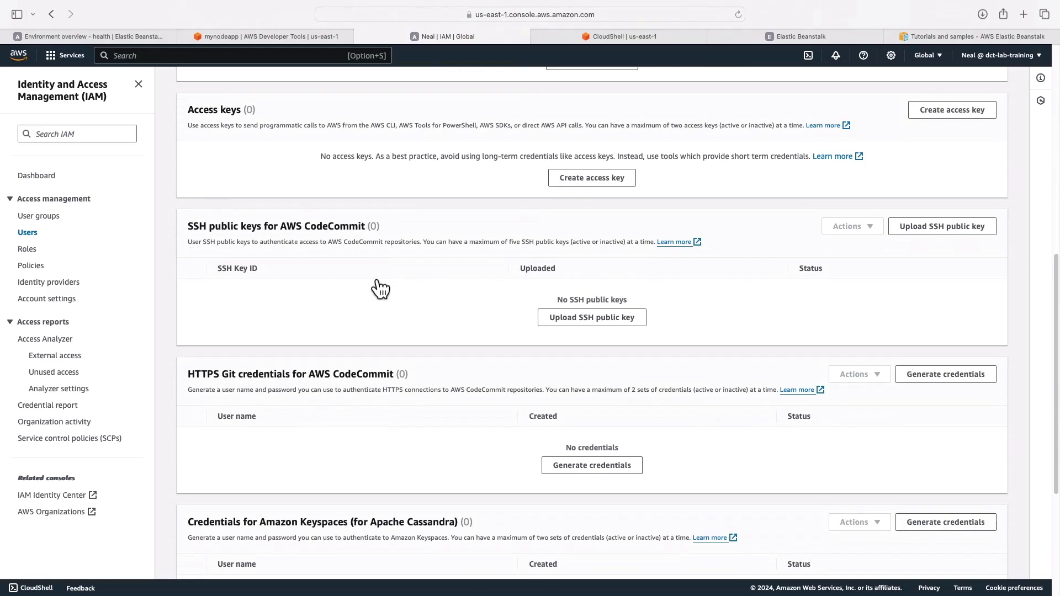
{"action": "scroll", "coordinate": [380, 287], "scroll_direction": "down", "scroll_amount": 3}
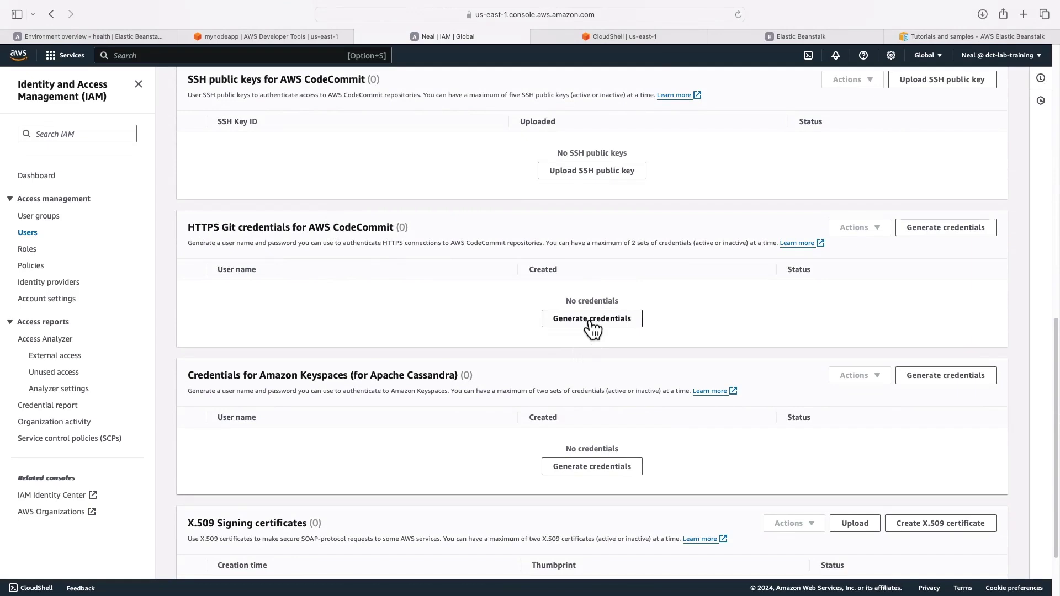
{"action": "left_click", "coordinate": [359, 36]}
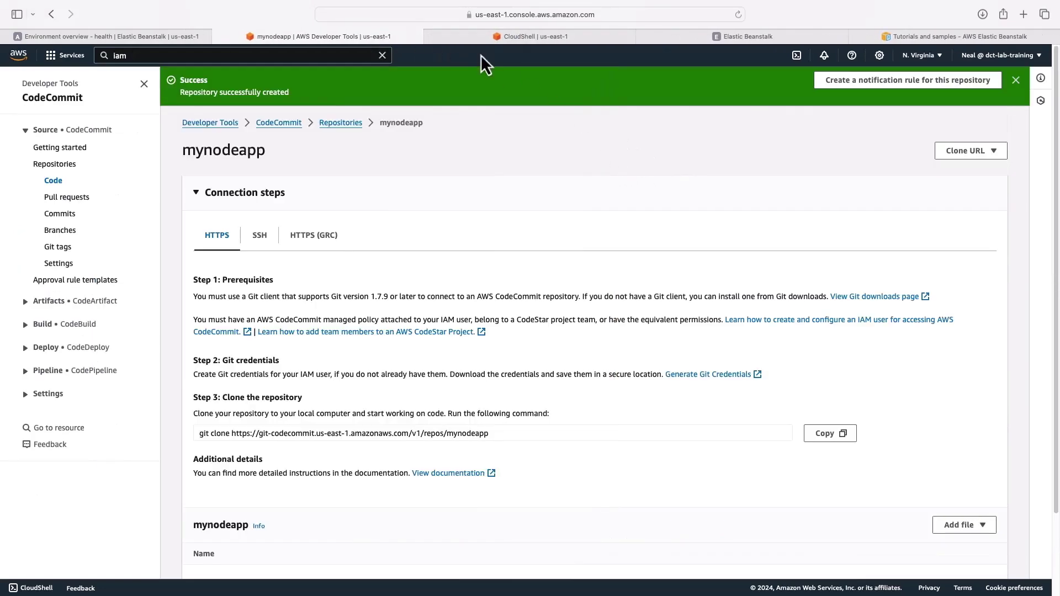
Copy the HTTPS clone URL of the mynodeapp repository and dismiss the repository creation notice
{"action": "left_click", "coordinate": [967, 152]}
{"action": "left_click", "coordinate": [939, 170]}
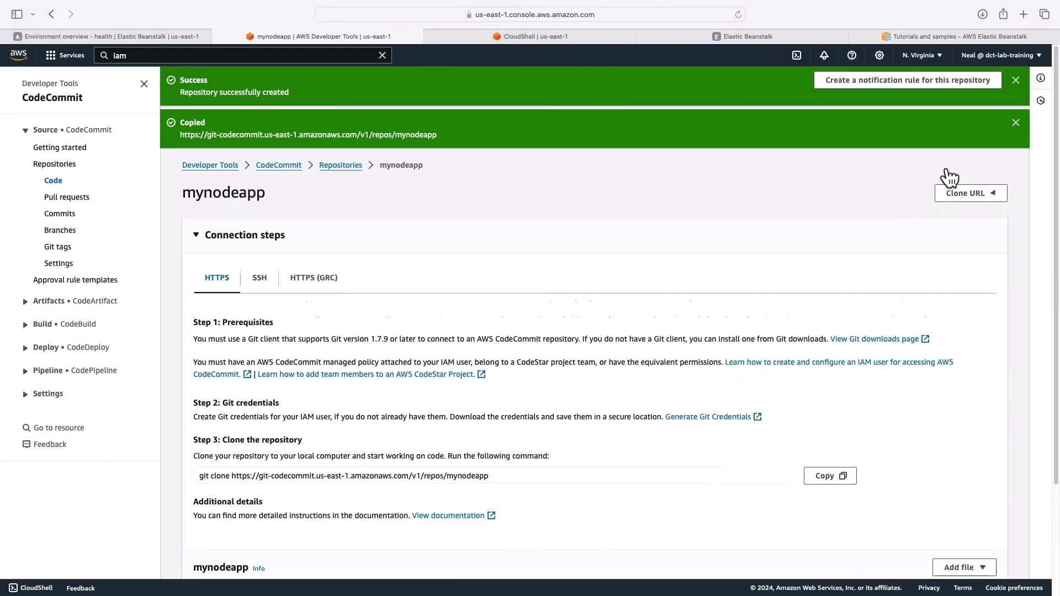
{"action": "left_click", "coordinate": [1016, 80]}
List the files in the CloudShell home directory and delete batch-write.json
{"action": "left_click", "coordinate": [470, 39]}
{"action": "left_click", "coordinate": [395, 197]}
{"action": "key", "text": "Return"}
{"action": "key", "text": "Return"}
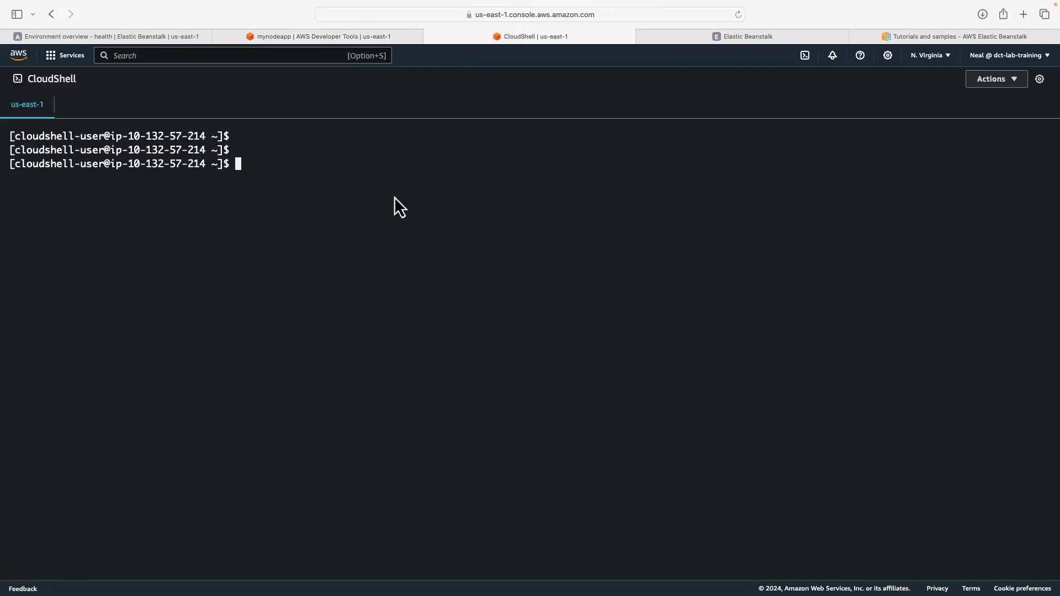
{"action": "type", "text": "ls"}
{"action": "key", "text": "Return"}
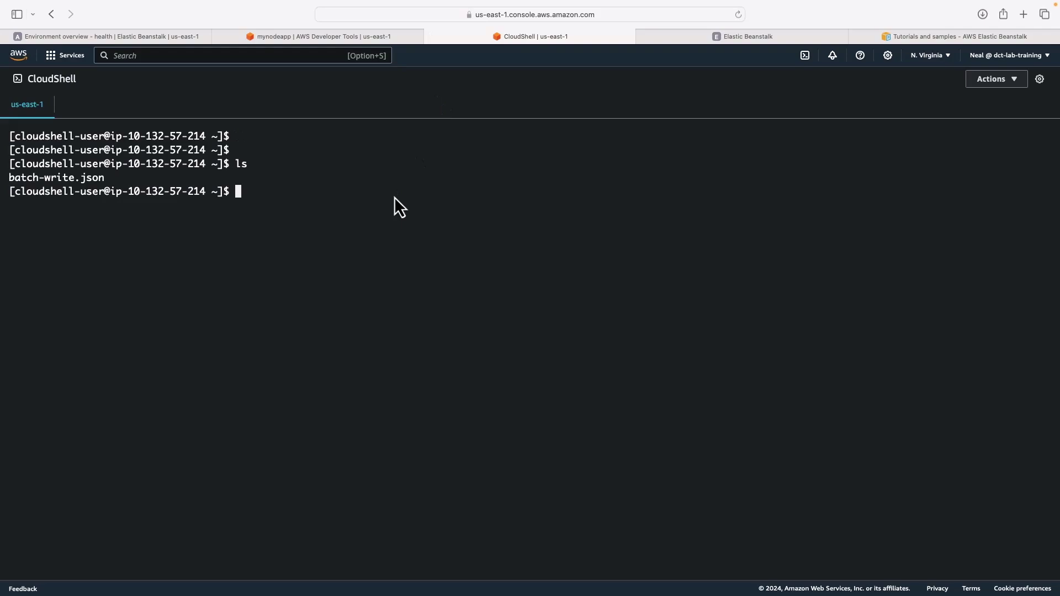
{"action": "type", "text": "rm b"}
{"action": "key", "text": "Tab"}
{"action": "key", "text": "Return"}
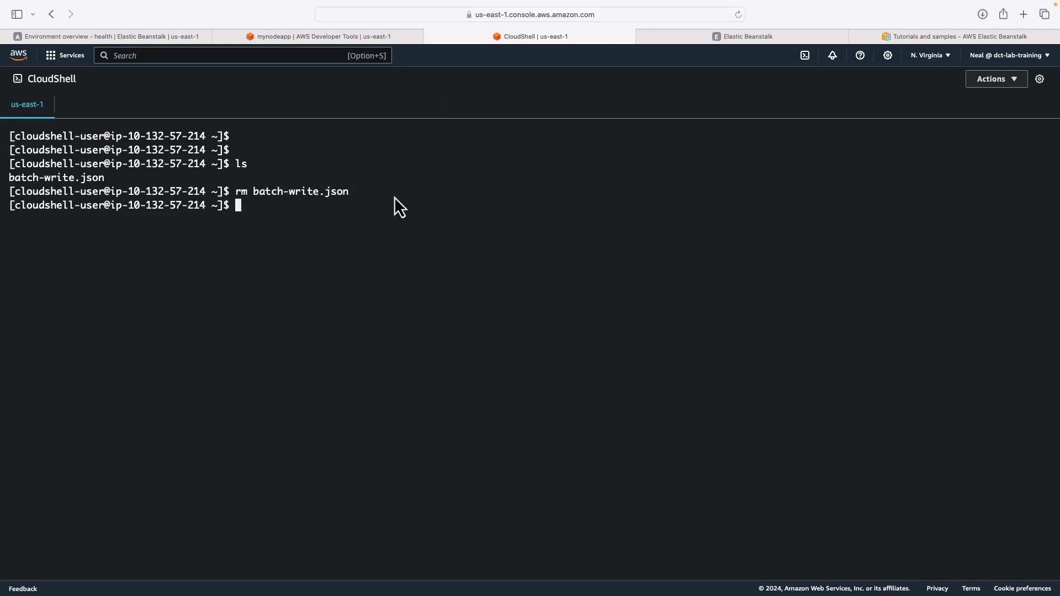
Clear the terminal and start a git clone of the mynodeapp repository from its copied CodeCommit HTTPS URL
{"action": "type", "text": "clear"}
{"action": "key", "text": "Return"}
{"action": "key", "text": "Return"}
{"action": "key", "text": "Return"}
{"action": "key", "text": "Return"}
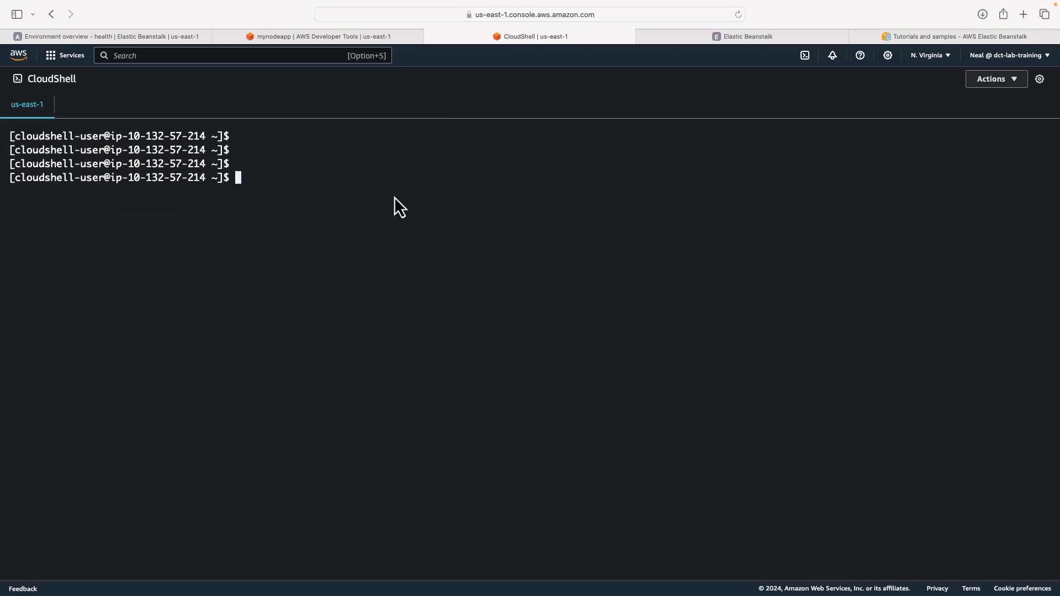
{"action": "type", "text": "git clone"}
{"action": "key", "text": "super+v"}
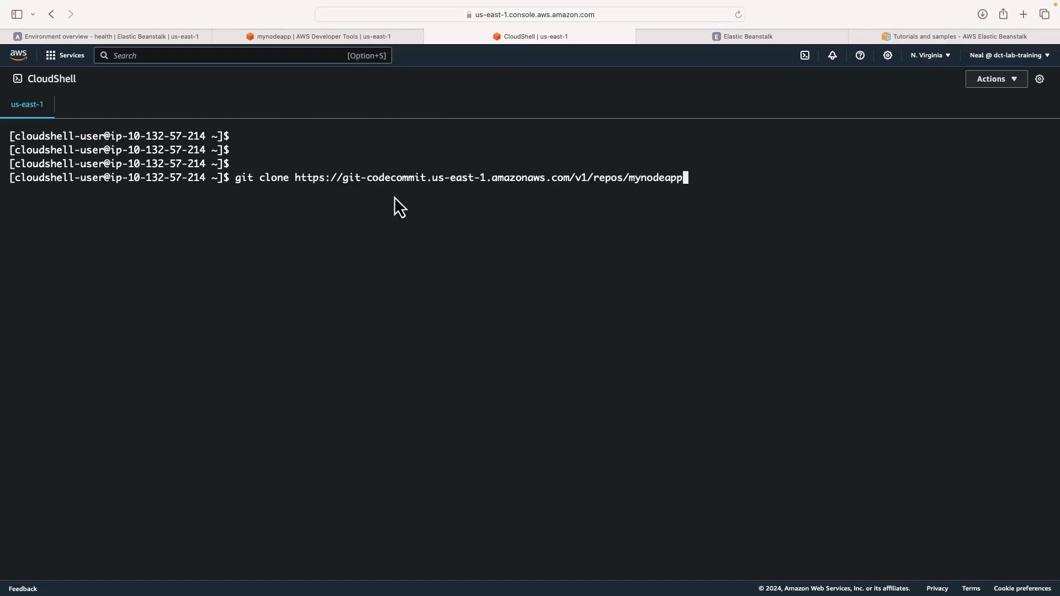
{"action": "key", "text": "Return"}
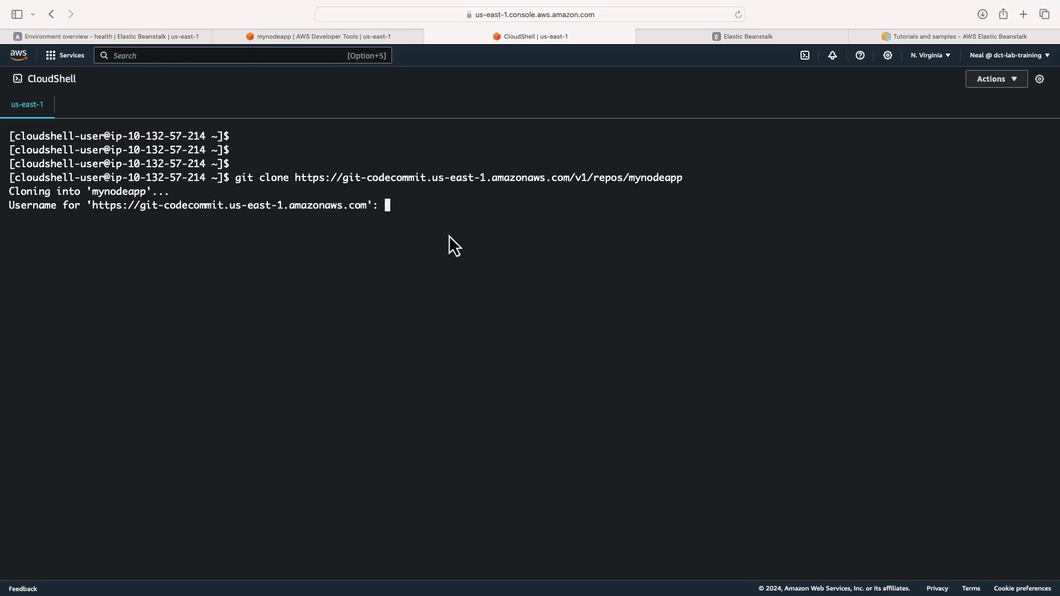
Open IAM in a separate browser tab and display the details page of the signed-in IAM user
{"action": "left_click", "coordinate": [145, 53]}
{"action": "type", "text": "iam"}
{"action": "left_click", "coordinate": [269, 139], "text": "super"}
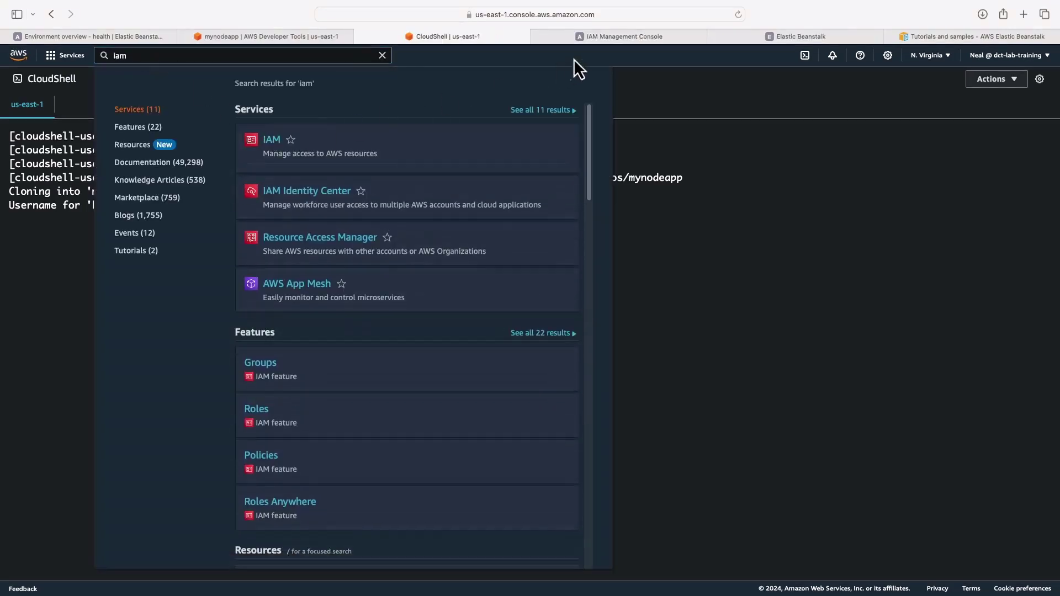
{"action": "left_click", "coordinate": [595, 36]}
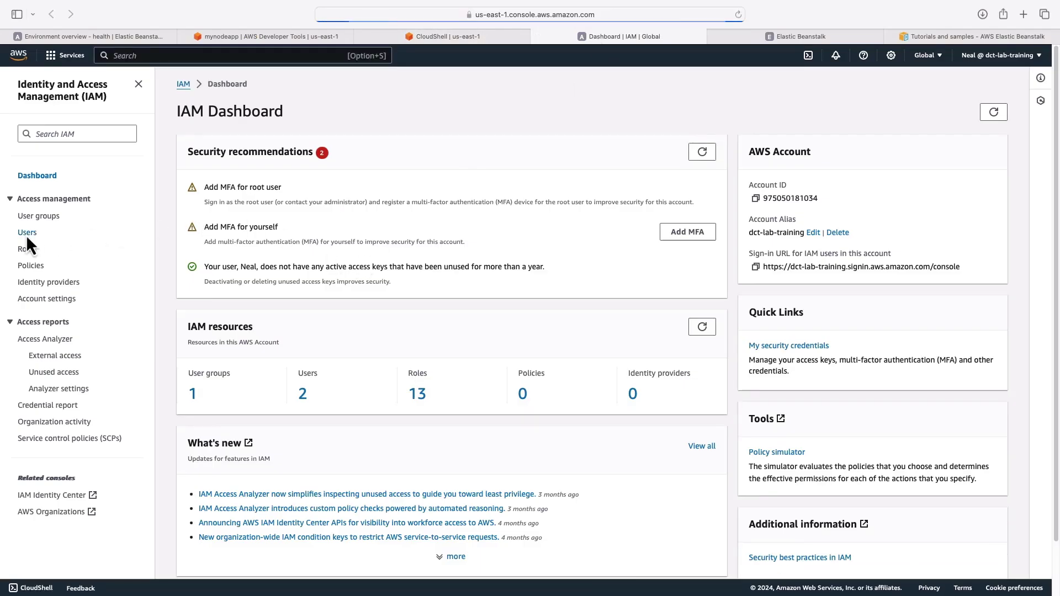
{"action": "left_click", "coordinate": [26, 233]}
{"action": "left_click", "coordinate": [224, 238]}
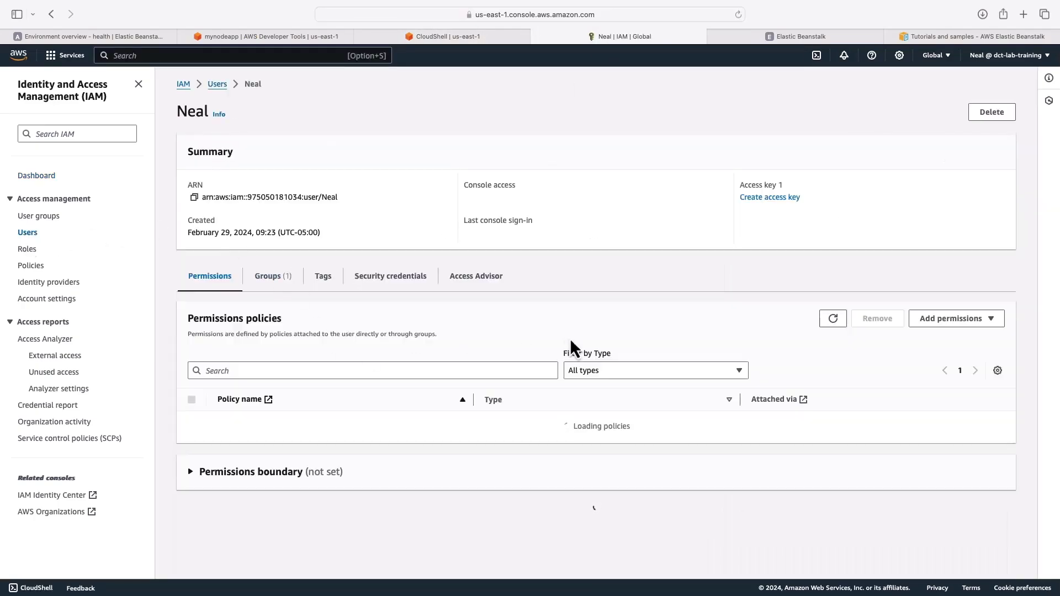
Generate HTTPS Git credentials for AWS CodeCommit in the IAM user's security credentials
{"action": "left_click", "coordinate": [387, 280]}
{"action": "scroll", "coordinate": [376, 310], "scroll_direction": "down", "scroll_amount": 5}
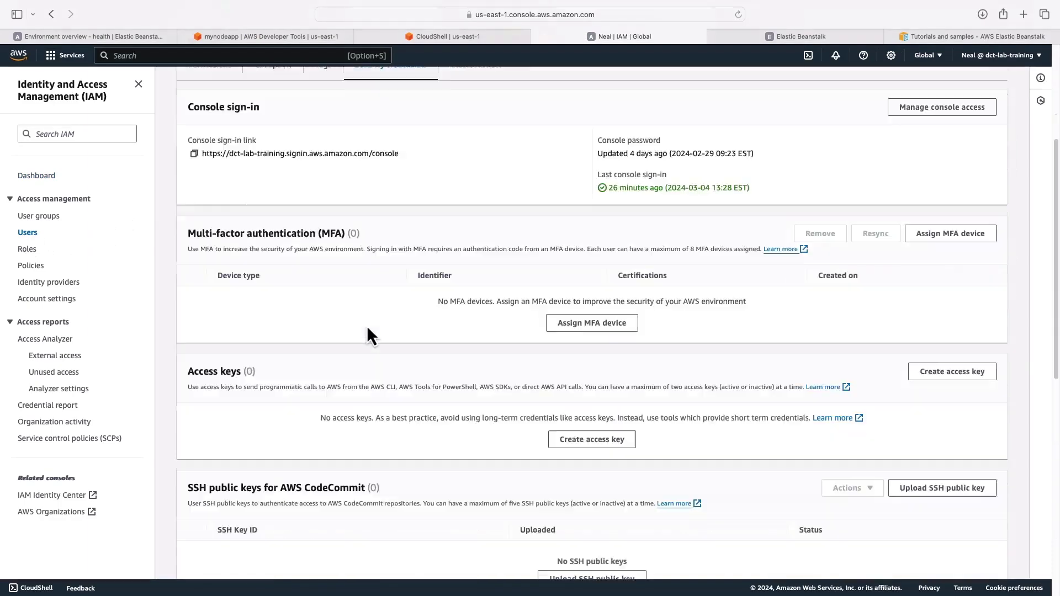
{"action": "scroll", "coordinate": [368, 329], "scroll_direction": "down", "scroll_amount": 6}
{"action": "left_click", "coordinate": [603, 403]}
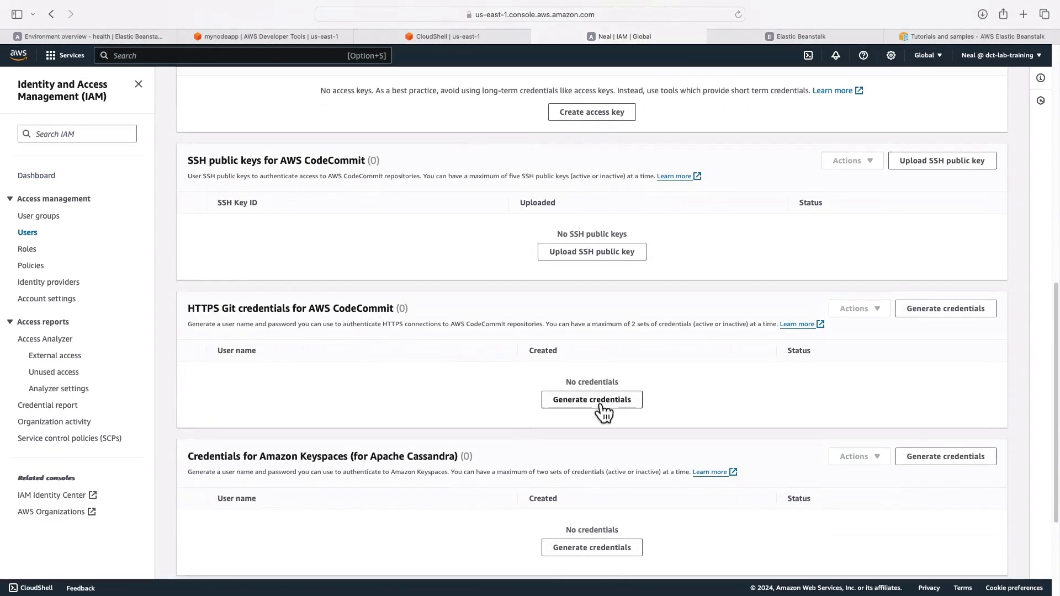
Copy the generated Git user name and submit it at the clone's username prompt in CloudShell
{"action": "left_click", "coordinate": [382, 378]}
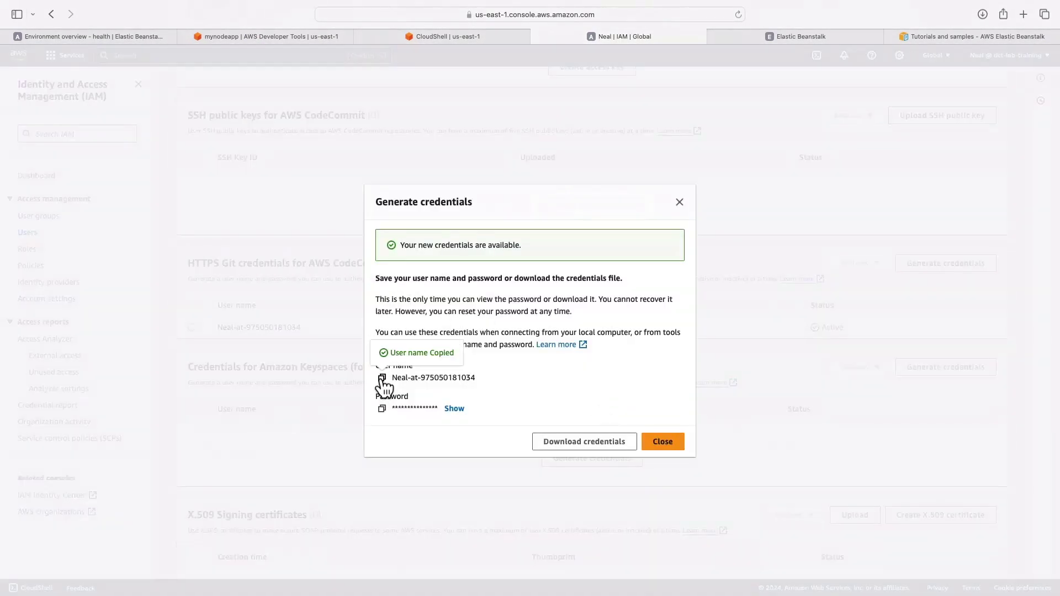
{"action": "left_click", "coordinate": [463, 36]}
{"action": "key", "text": "super+v"}
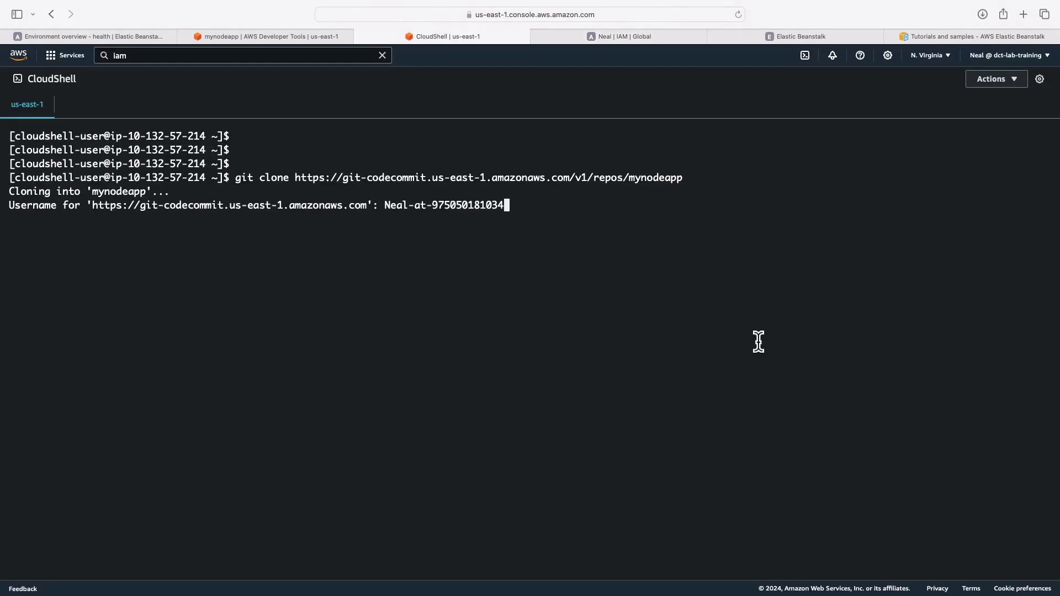
{"action": "key", "text": "Return"}
Copy the generated Git password from IAM and submit it at the clone's password prompt in CloudShell
{"action": "left_click", "coordinate": [615, 37]}
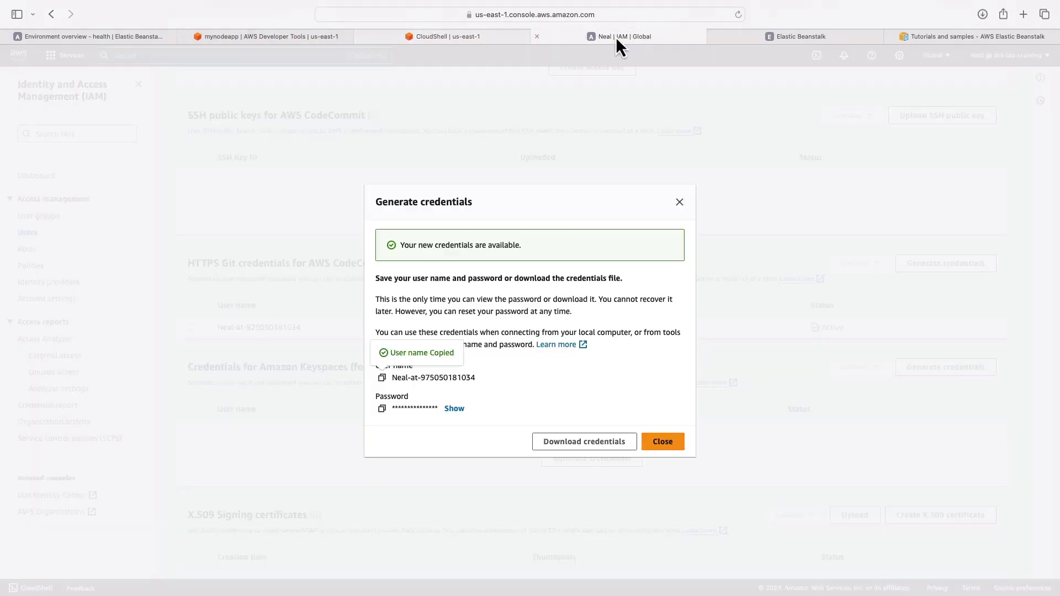
{"action": "left_click", "coordinate": [381, 409]}
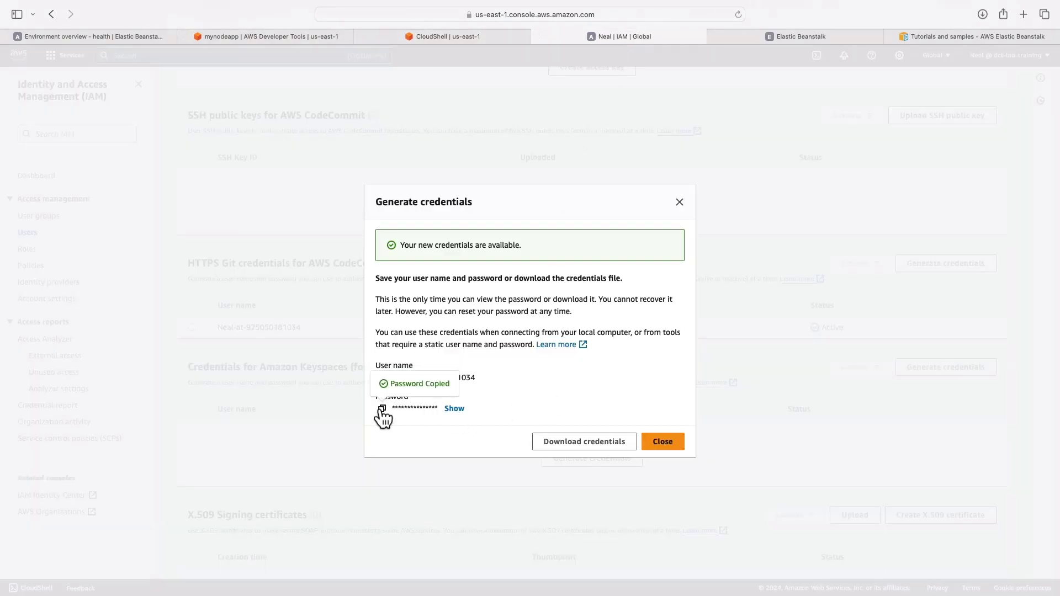
{"action": "left_click", "coordinate": [409, 38]}
{"action": "left_click", "coordinate": [482, 283]}
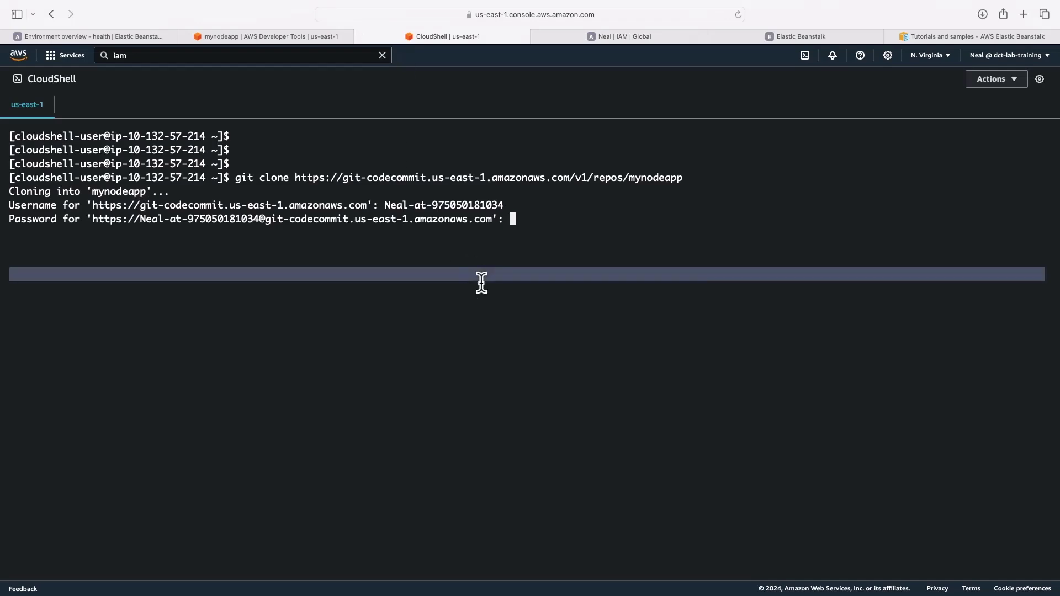
{"action": "key", "text": "super+v"}
{"action": "key", "text": "Return"}
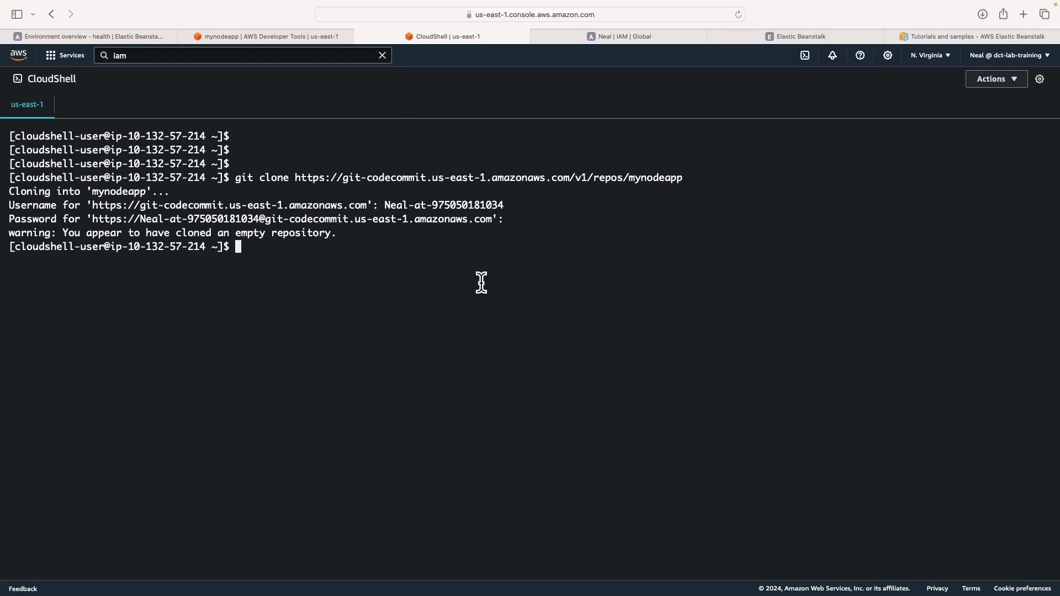
Locate the cloned mynodeapp directory, change into it, and check its contents and Git status
{"action": "type", "text": "ls"}
{"action": "key", "text": "Return"}
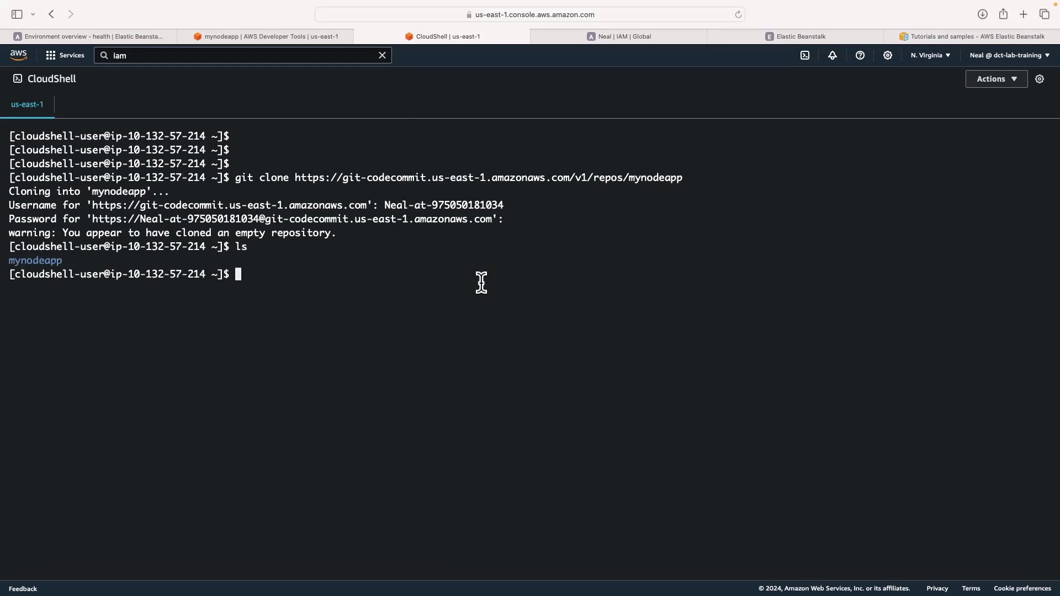
{"action": "type", "text": "cdm"}
{"action": "key", "text": "BackSpace"}
{"action": "type", "text": "mynodeapp/"}
{"action": "key", "text": "Return"}
{"action": "type", "text": "ls"}
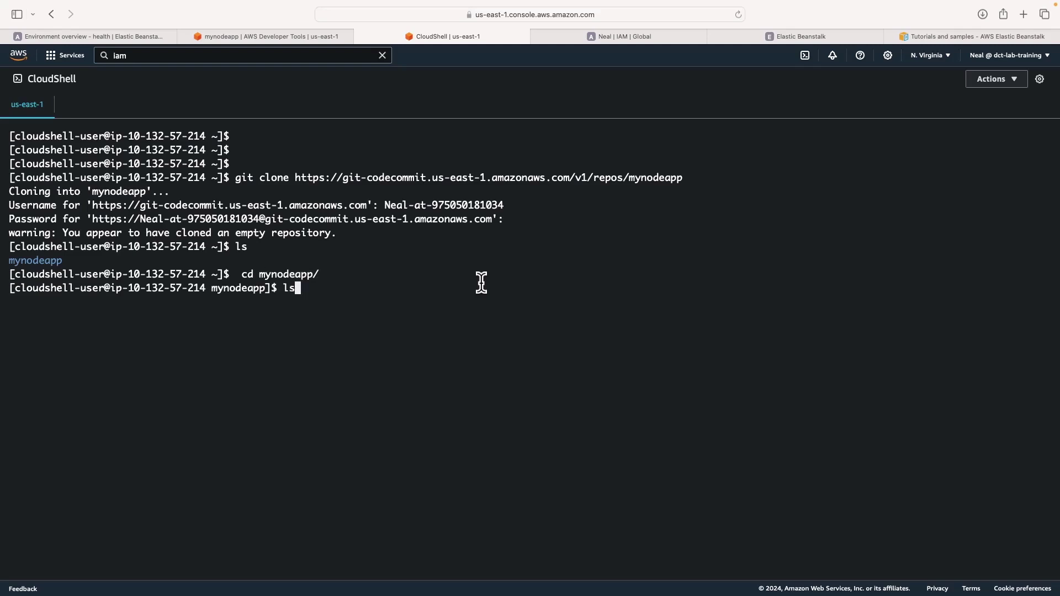
{"action": "key", "text": "Return"}
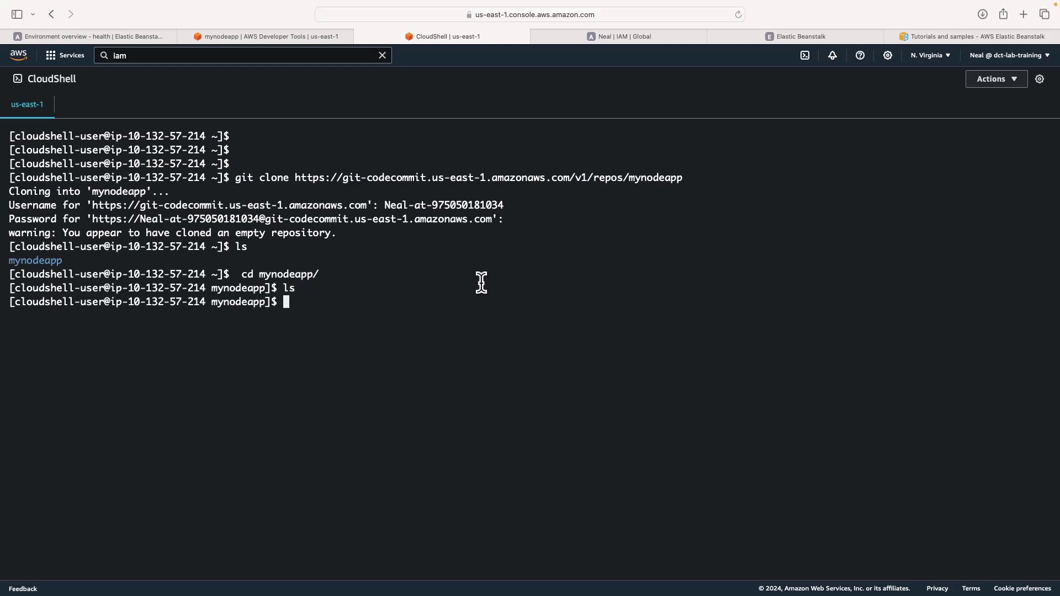
{"action": "type", "text": "git status"}
{"action": "key", "text": "Return"}
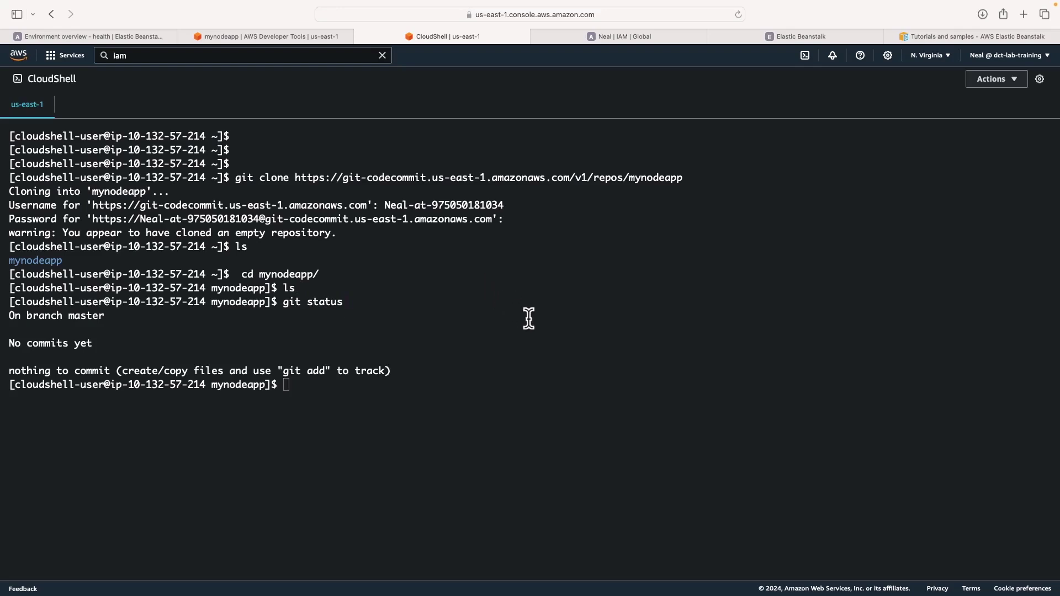
Upload nodejs.zip from the Downloads folder to CloudShell and dismiss the upload notice
{"action": "left_click", "coordinate": [996, 80]}
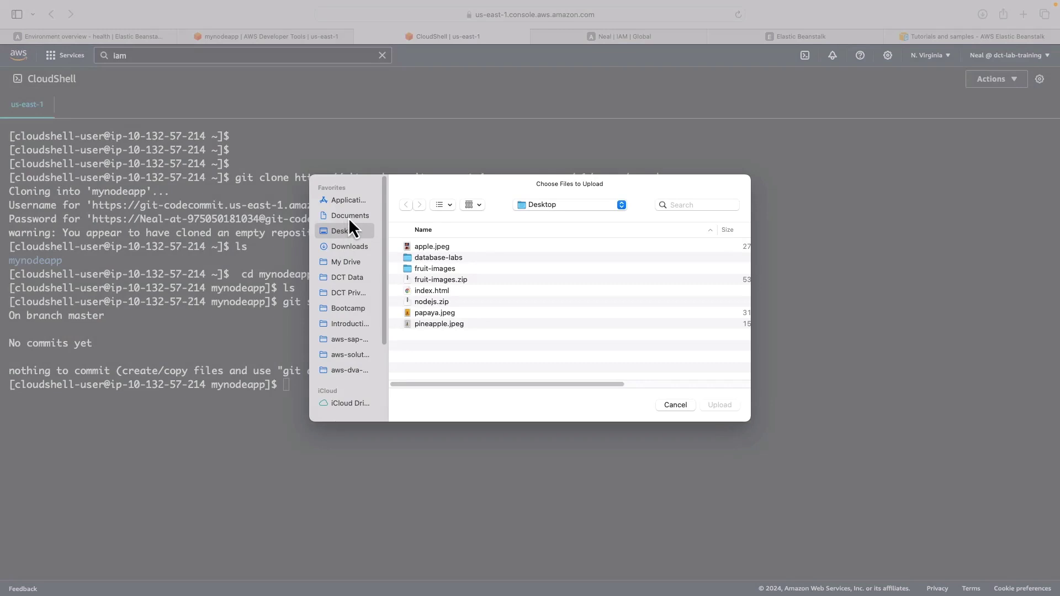
{"action": "left_click", "coordinate": [349, 216]}
{"action": "left_click", "coordinate": [346, 247]}
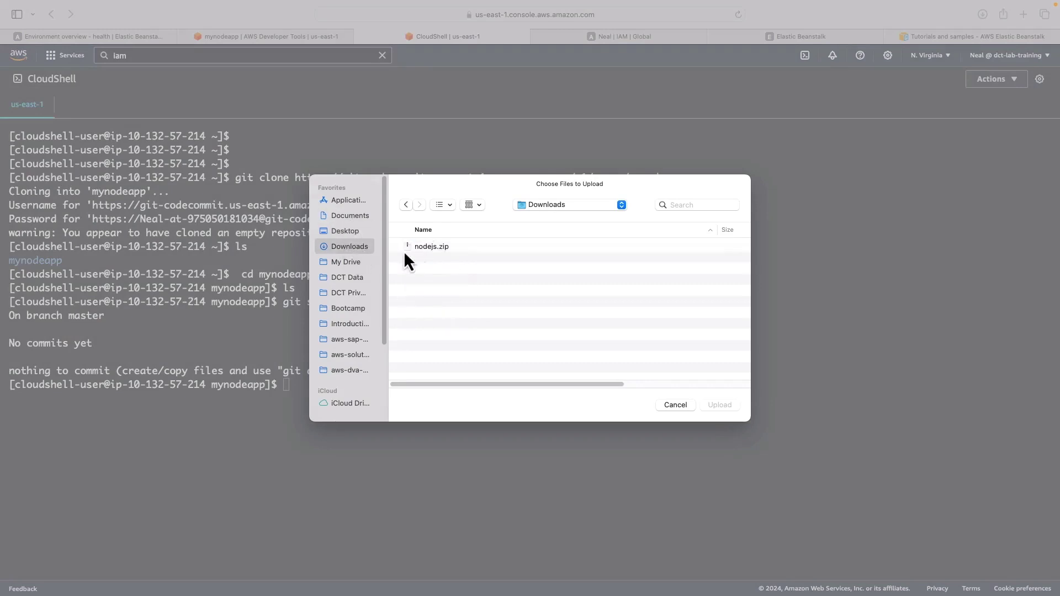
{"action": "left_click", "coordinate": [429, 249]}
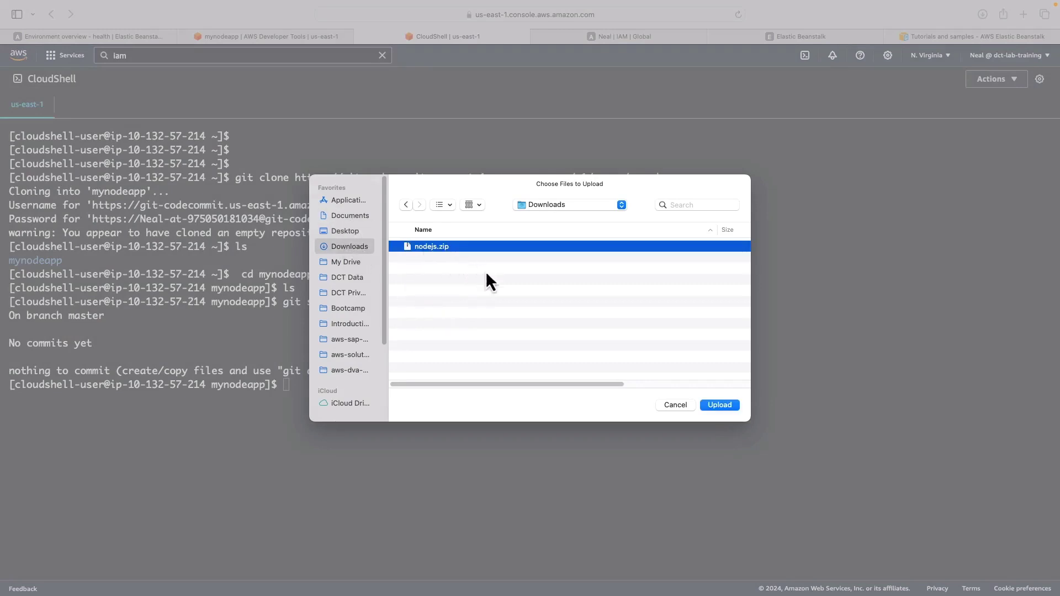
{"action": "left_click", "coordinate": [720, 405]}
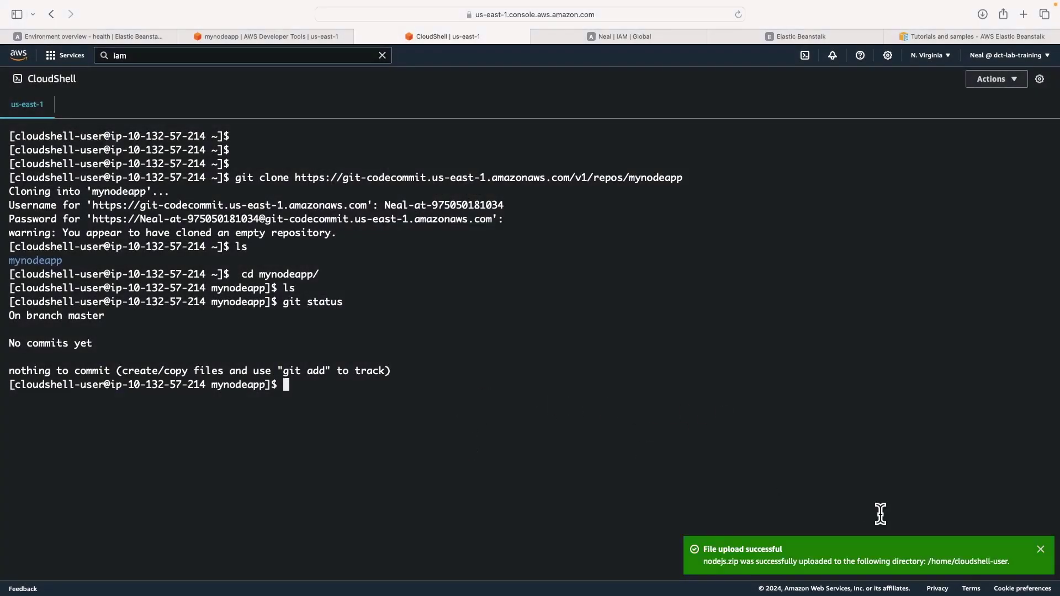
{"action": "left_click_drag", "start_coordinate": [924, 560], "coordinate": [964, 559]}
{"action": "left_click", "coordinate": [1041, 549]}
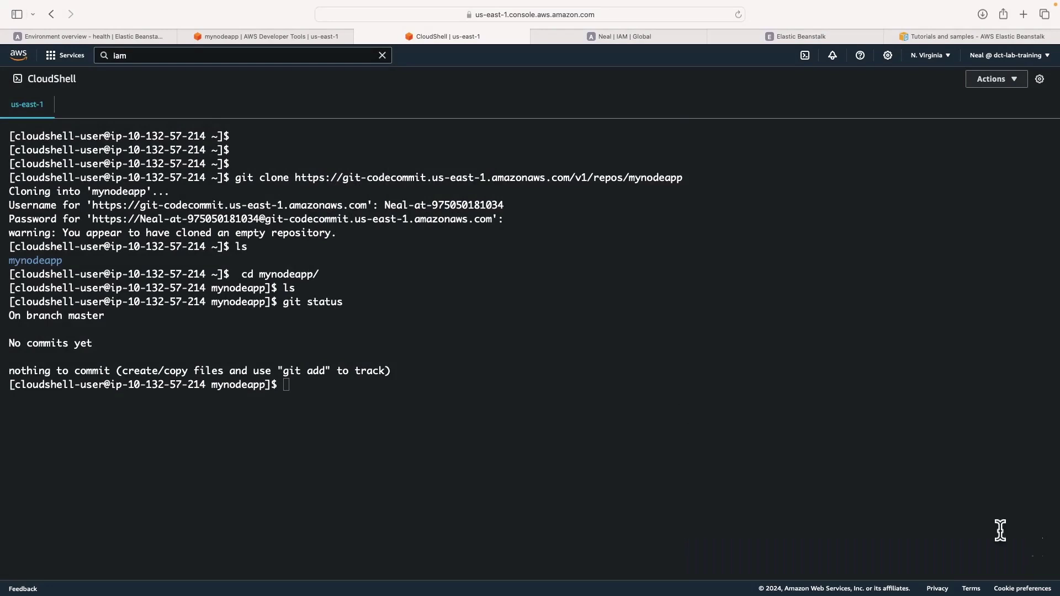
Return to the home directory, list its files, and extract nodejs.zip into the mynodeapp directory
{"action": "left_click", "coordinate": [525, 467]}
{"action": "type", "text": "cd .."}
{"action": "key", "text": "Return"}
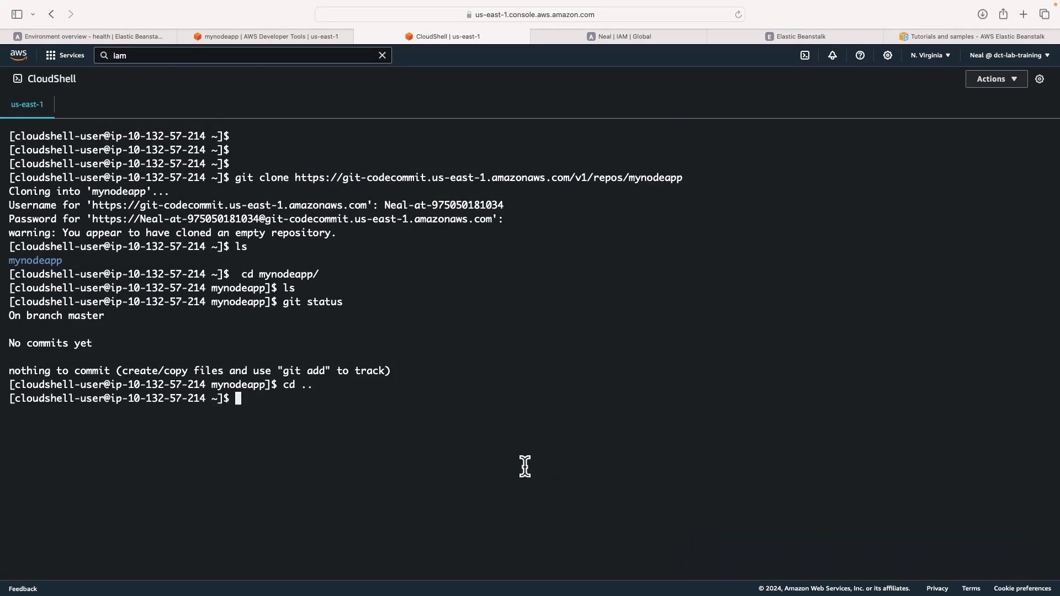
{"action": "type", "text": "ls"}
{"action": "key", "text": "Return"}
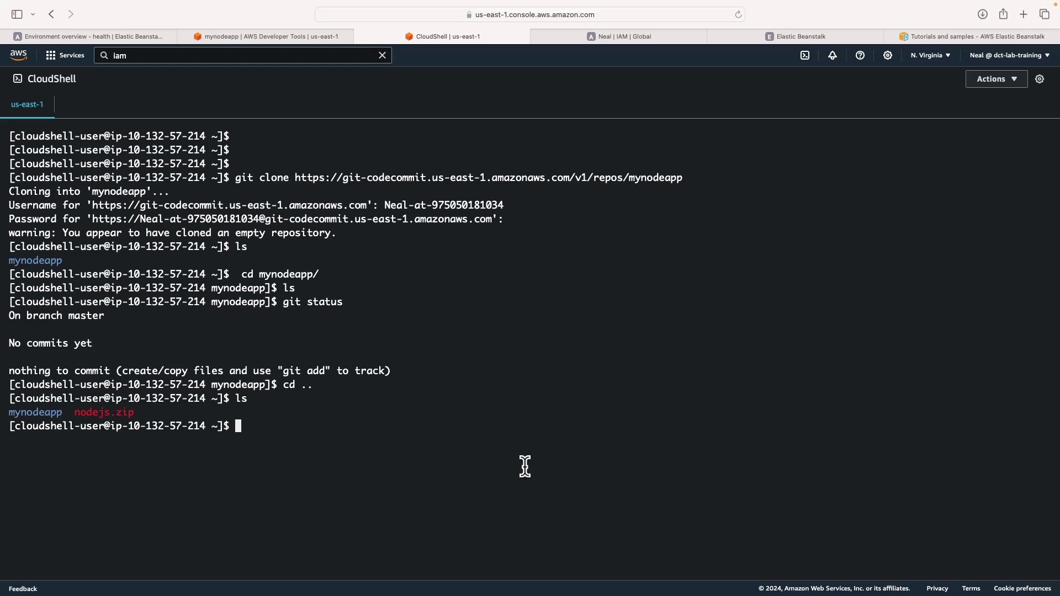
{"action": "type", "text": "unzip n"}
{"action": "key", "text": "Tab"}
{"action": "type", "text": "-"}
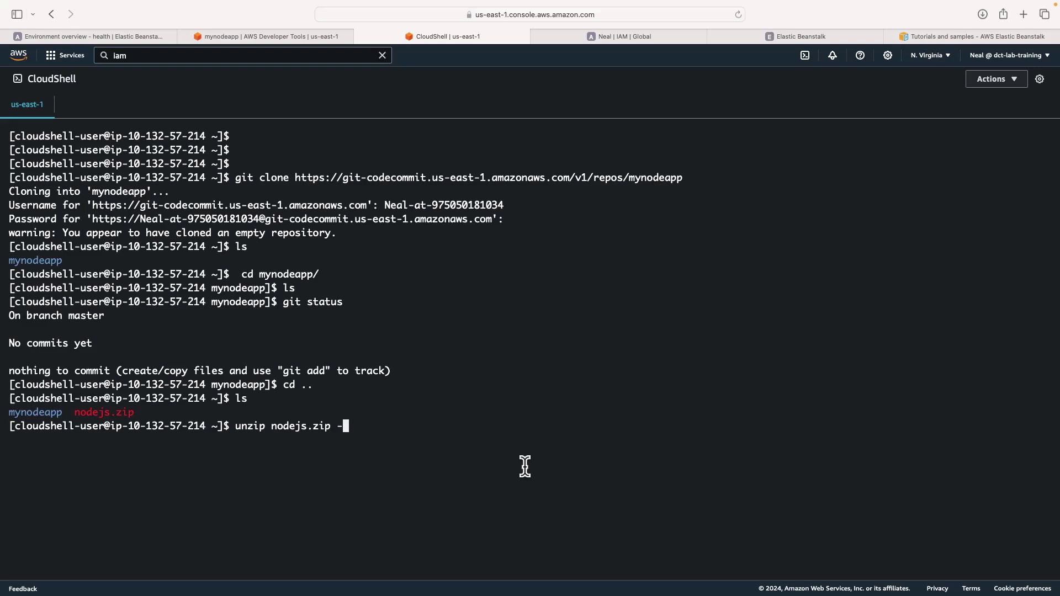
{"action": "type", "text": "d m"}
{"action": "key", "text": "Tab"}
{"action": "key", "text": "Return"}
Change into mynodeapp, clear the terminal, and check the extracted files and the repository's Git status
{"action": "type", "text": "cd .."}
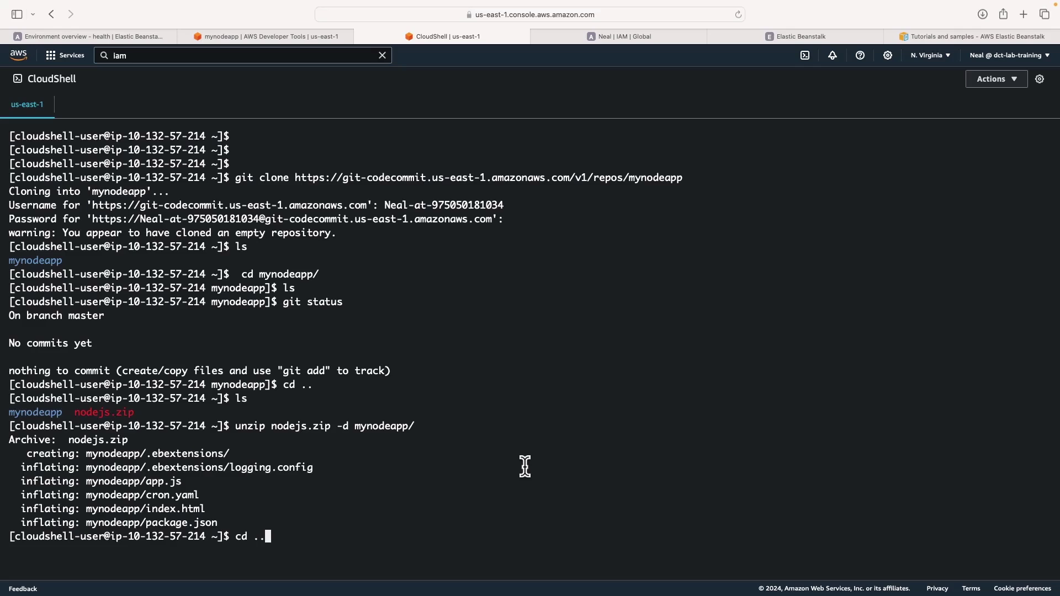
{"action": "key", "text": "BackSpace"}
{"action": "type", "text": "m"}
{"action": "key", "text": "Tab"}
{"action": "key", "text": "Return"}
{"action": "type", "text": "clear"}
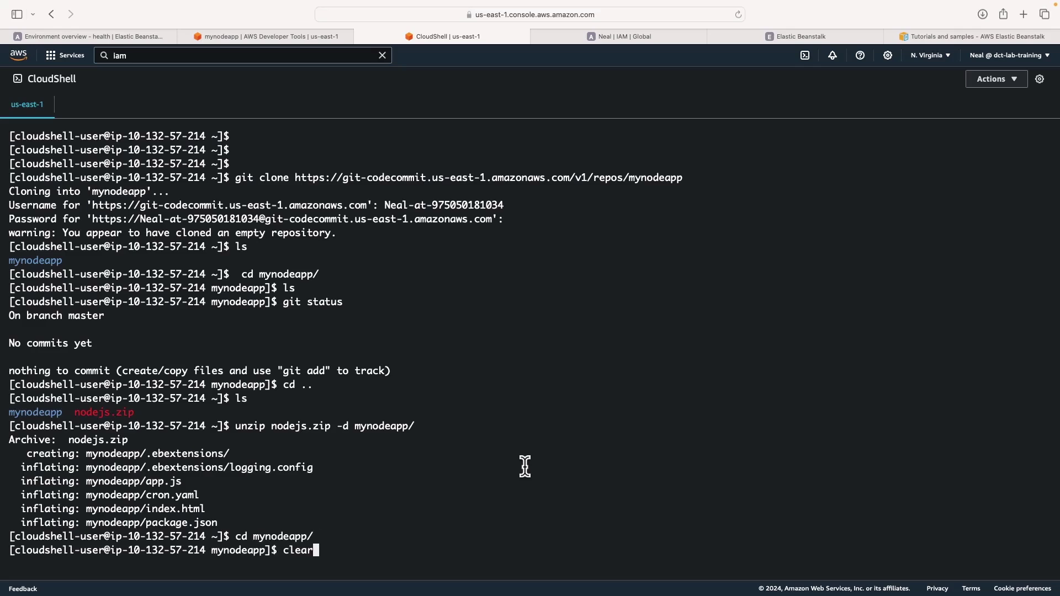
{"action": "key", "text": "Return"}
{"action": "key", "text": "Return"}
{"action": "key", "text": "Return"}
{"action": "type", "text": "ls"}
{"action": "key", "text": "Return"}
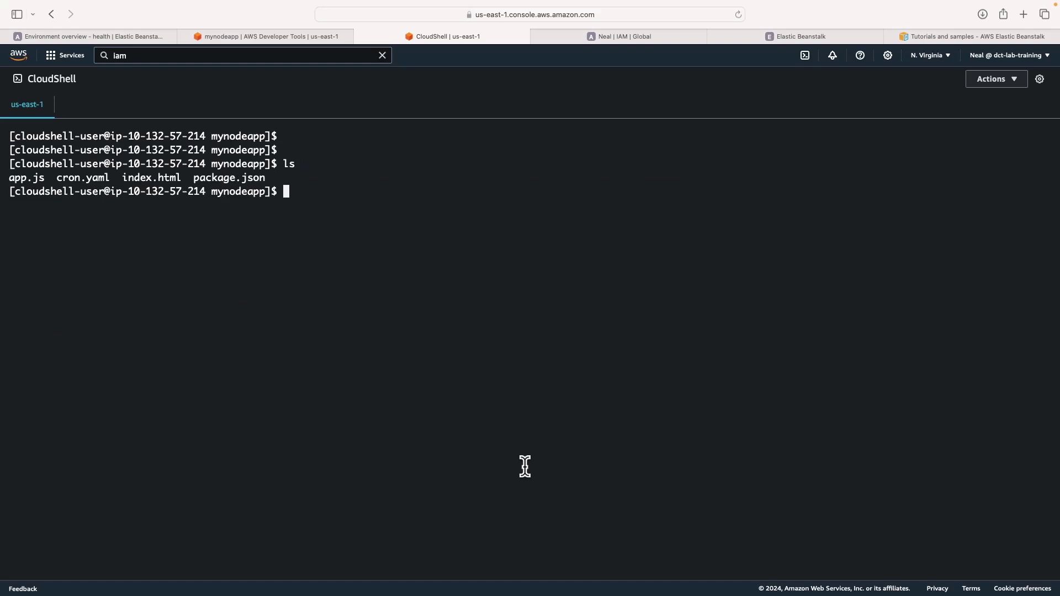
{"action": "type", "text": "git status"}
{"action": "key", "text": "Return"}
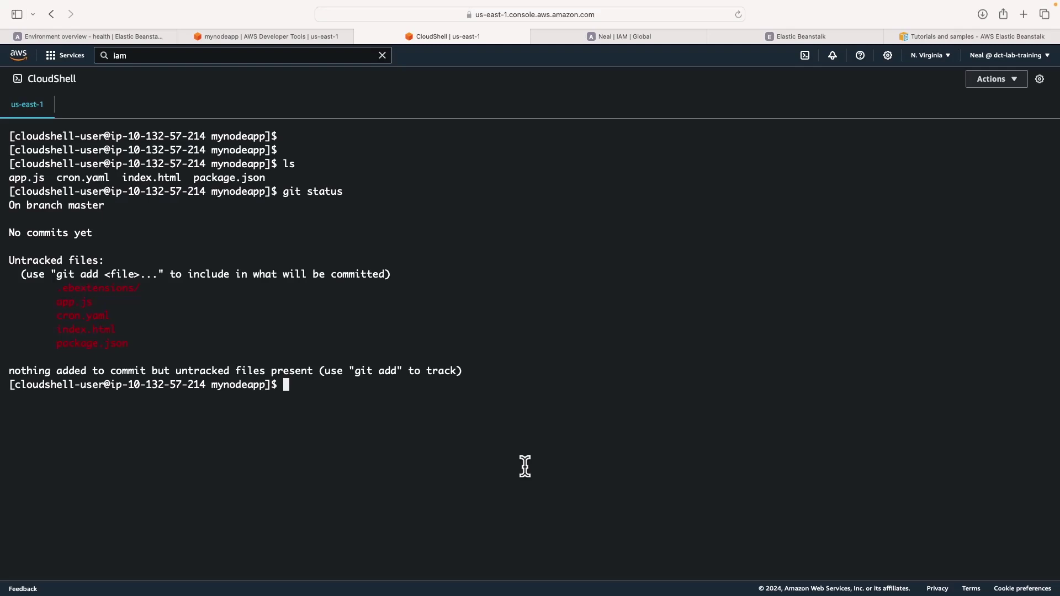
Open index.html from the mynodeapp directory in the nano editor
{"action": "type", "text": "g"}
{"action": "key", "text": "BackSpace"}
{"action": "type", "text": "nano inde"}
{"action": "key", "text": "Tab"}
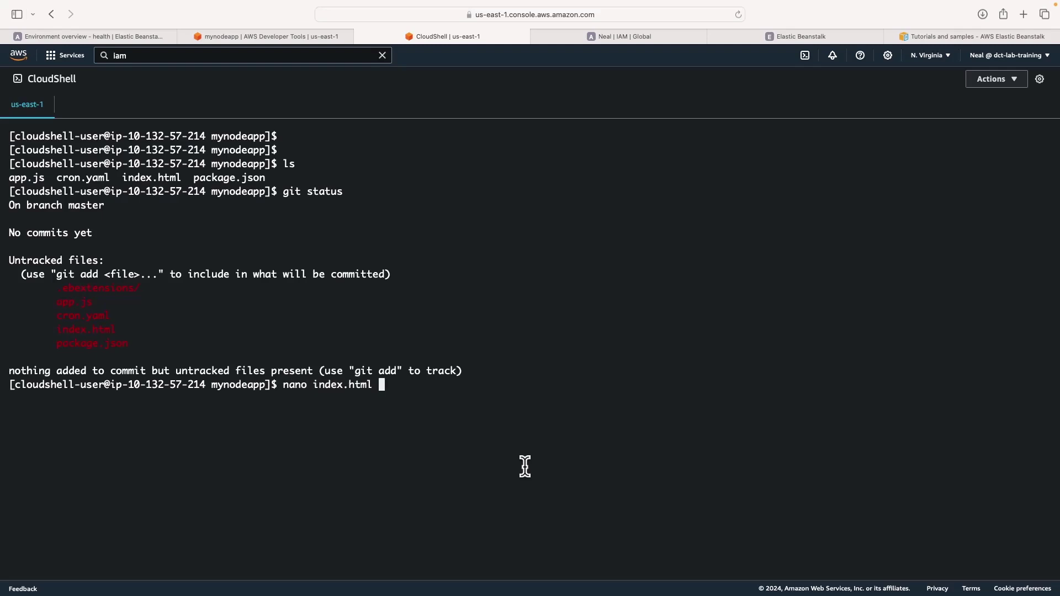
{"action": "key", "text": "Return"}
Change the .textColumn background-color to #0044ff in index.html, save the file under the same name, and exit nano
{"action": "key", "text": "Down"}
{"action": "key", "text": "Down"}
{"action": "key", "text": "Down"}
{"action": "key", "text": "Down"}
{"action": "key", "text": "Down"}
{"action": "key", "text": "Down"}
{"action": "key", "text": "Down"}
{"action": "key", "text": "Down"}
{"action": "key", "text": "Down"}
{"action": "key", "text": "Down"}
{"action": "key", "text": "Down"}
{"action": "key", "text": "Down"}
{"action": "key", "text": "Down"}
{"action": "key", "text": "Down"}
{"action": "key", "text": "Down"}
{"action": "key", "text": "Down"}
{"action": "key", "text": "Down"}
{"action": "key", "text": "Down"}
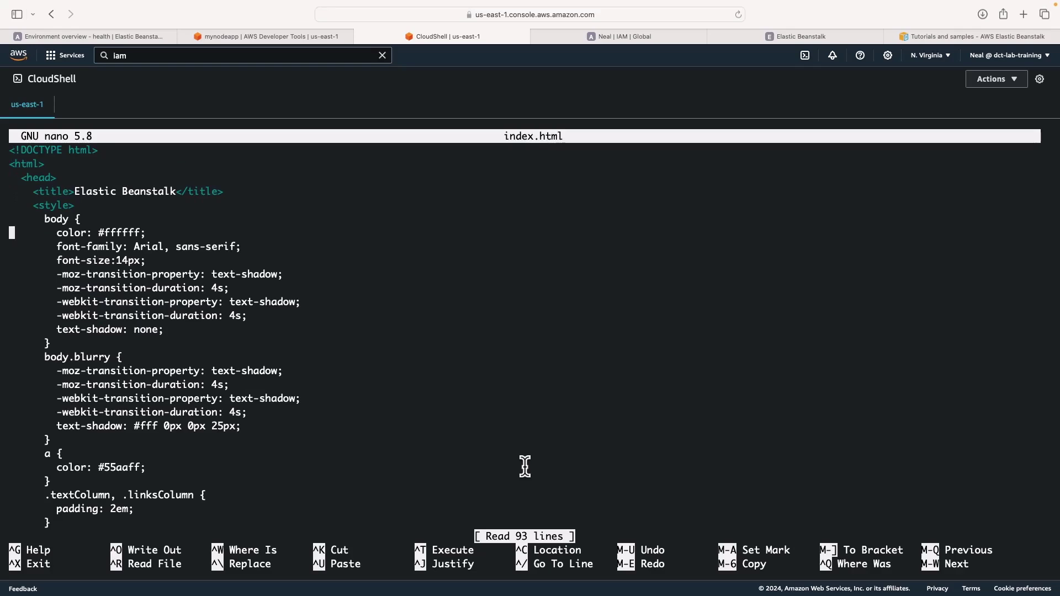
{"action": "key", "text": "Down"}
{"action": "key", "text": "Down"}
{"action": "key", "text": "Down"}
{"action": "key", "text": "Down"}
{"action": "key", "text": "Down"}
{"action": "key", "text": "Down"}
{"action": "key", "text": "Down"}
{"action": "key", "text": "Down"}
{"action": "key", "text": "Down"}
{"action": "key", "text": "Down"}
{"action": "key", "text": "Down"}
{"action": "key", "text": "Down"}
{"action": "key", "text": "Down"}
{"action": "key", "text": "Down"}
{"action": "key", "text": "Down"}
{"action": "key", "text": "Down"}
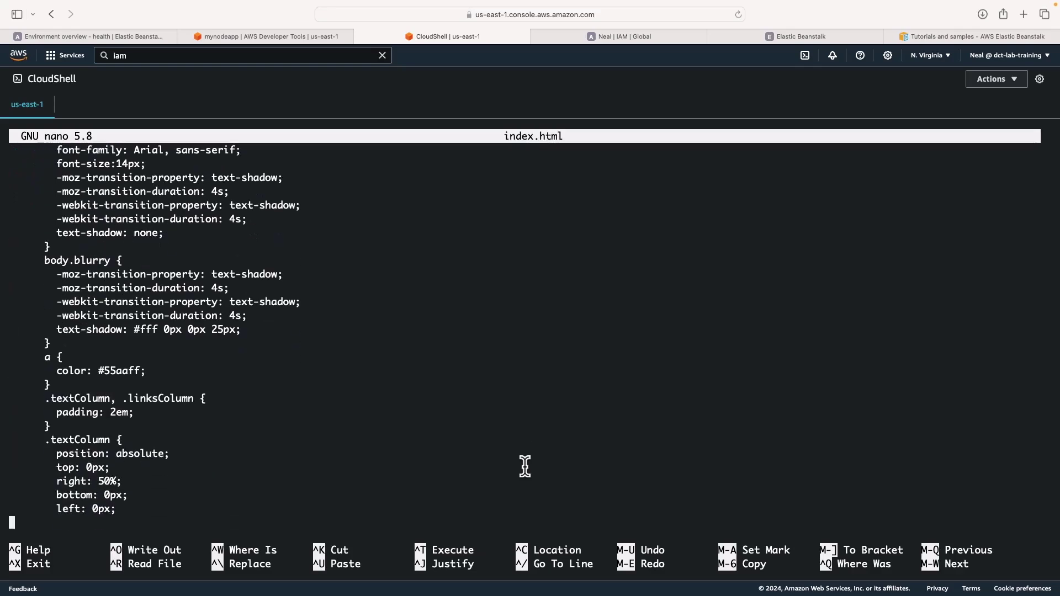
{"action": "key", "text": "Down"}
{"action": "key", "text": "Down"}
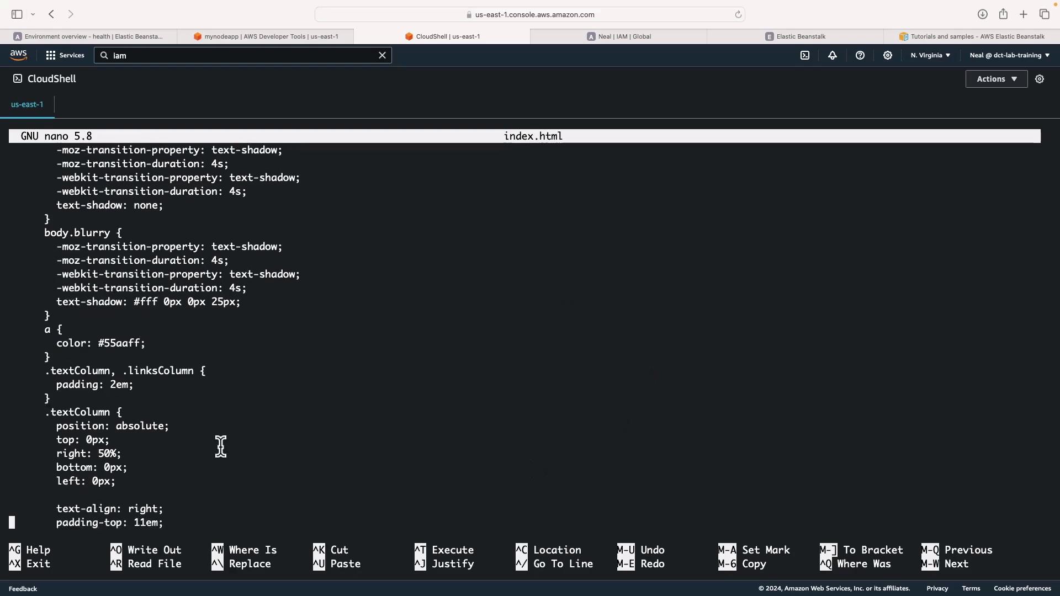
{"action": "key", "text": "Down"}
{"action": "key", "text": "Down"}
{"action": "key", "text": "Down"}
{"action": "key", "text": "Up"}
{"action": "key", "text": "Up"}
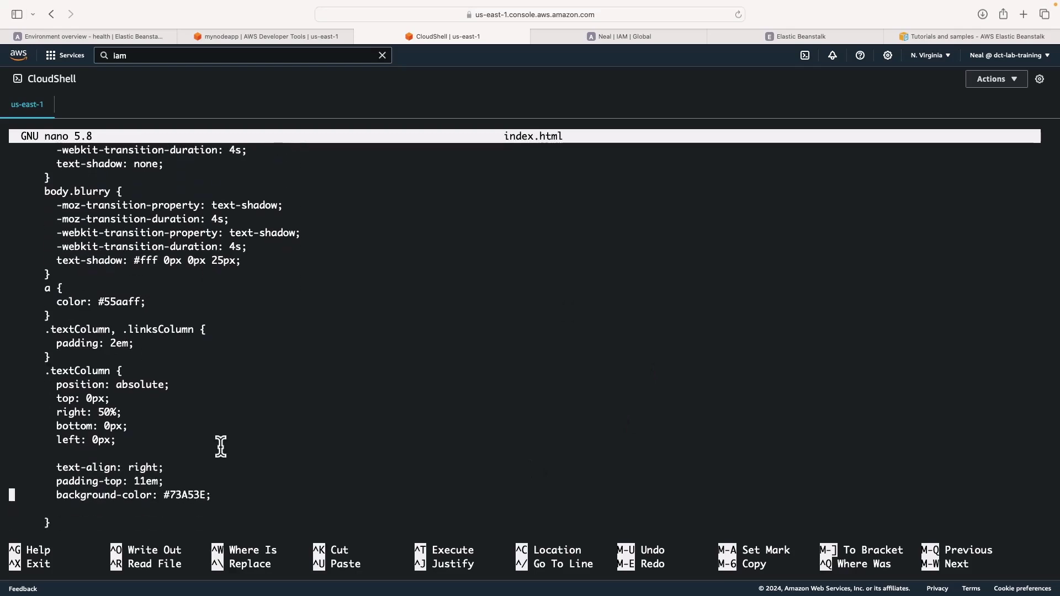
{"action": "key", "text": "Right"}
{"action": "key", "text": "Right"}
{"action": "key", "text": "Right"}
{"action": "key", "text": "Right"}
{"action": "key", "text": "Right"}
{"action": "key", "text": "Right"}
{"action": "key", "text": "Right"}
{"action": "key", "text": "Right"}
{"action": "key", "text": "Right"}
{"action": "key", "text": "Right"}
{"action": "key", "text": "Right"}
{"action": "key", "text": "Right"}
{"action": "key", "text": "Right"}
{"action": "key", "text": "Right"}
{"action": "key", "text": "Right"}
{"action": "key", "text": "Right"}
{"action": "key", "text": "Right"}
{"action": "key", "text": "Right"}
{"action": "key", "text": "Right"}
{"action": "key", "text": "Right"}
{"action": "key", "text": "Right"}
{"action": "key", "text": "Right"}
{"action": "key", "text": "Right"}
{"action": "key", "text": "BackSpace"}
{"action": "key", "text": "BackSpace"}
{"action": "key", "text": "BackSpace"}
{"action": "key", "text": "BackSpace"}
{"action": "key", "text": "BackSpace"}
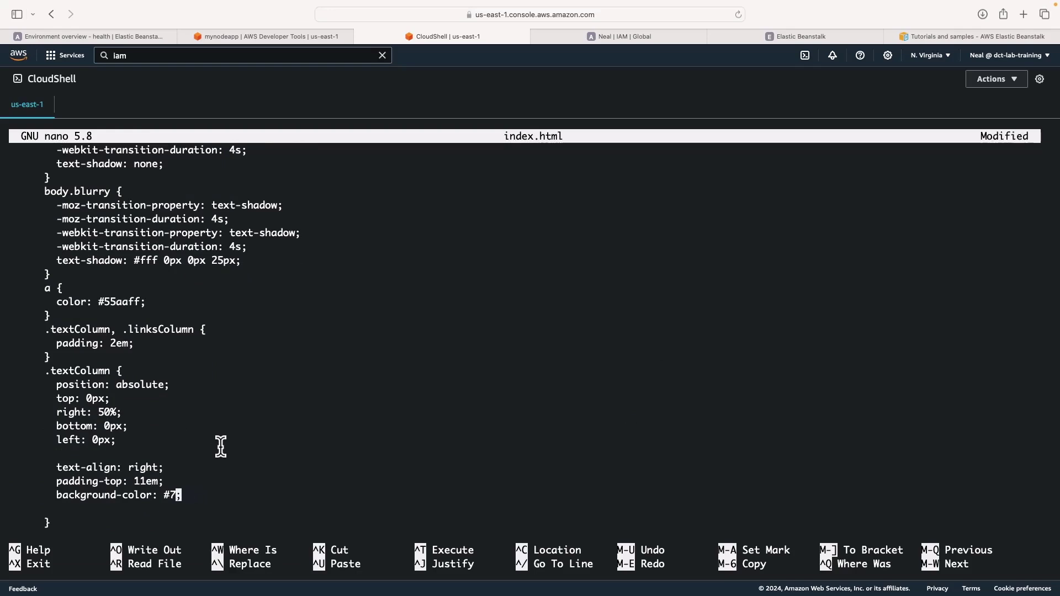
{"action": "key", "text": "BackSpace"}
{"action": "type", "text": "0044ff"}
{"action": "key", "text": "ctrl+x"}
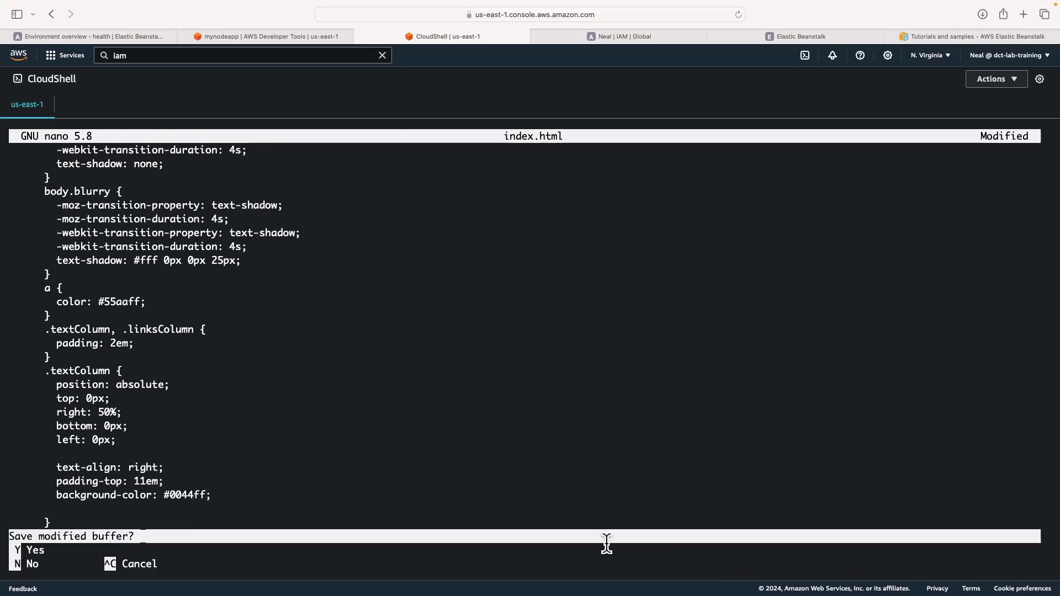
{"action": "key", "text": "y"}
{"action": "key", "text": "Return"}
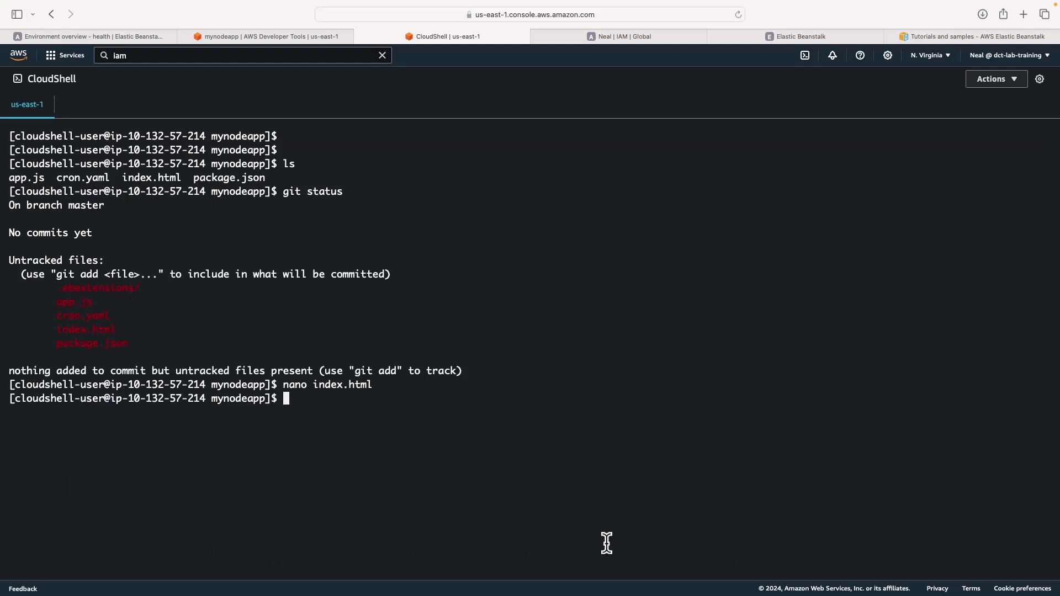
Stage all files in the directory and try to commit them with the message "initial commit"
{"action": "type", "text": "git add ."}
{"action": "key", "text": "Return"}
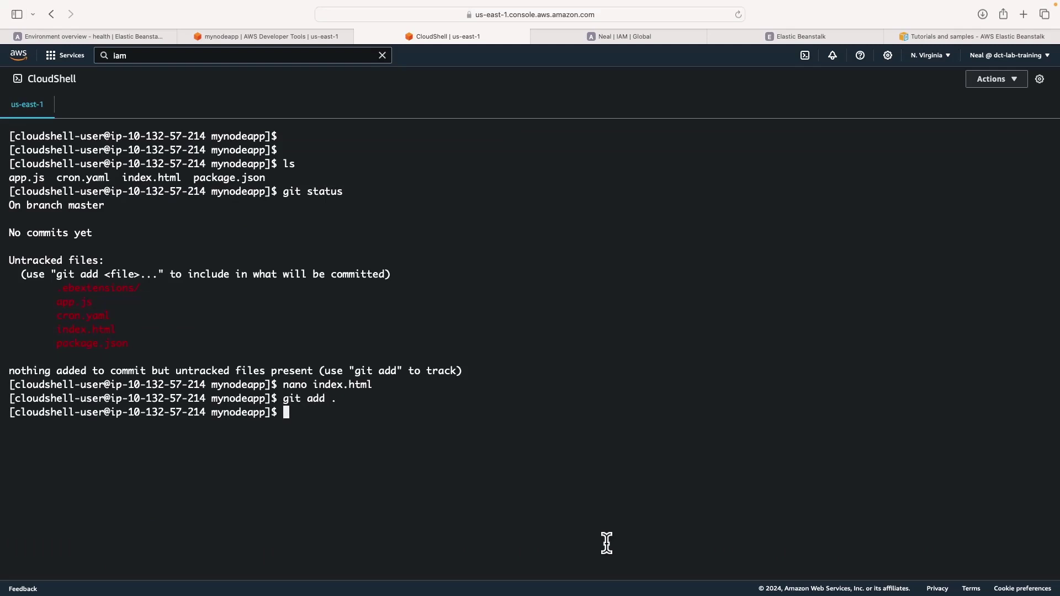
{"action": "type", "text": "git commit -m \"initial "}
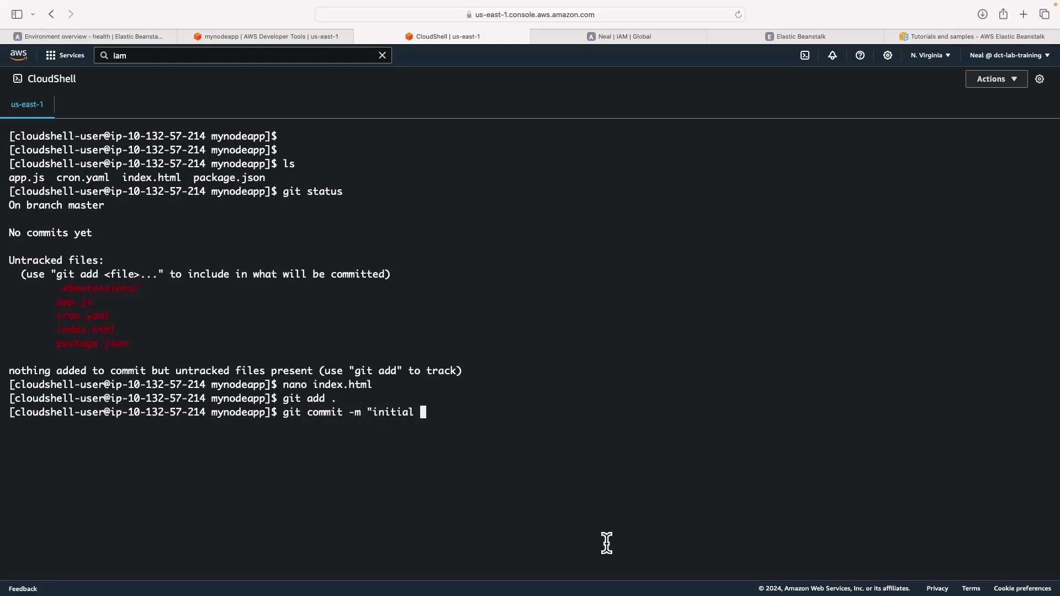
{"action": "type", "text": "commit\""}
{"action": "key", "text": "Return"}
Try to push the local repository to CodeCommit
{"action": "type", "text": "git push"}
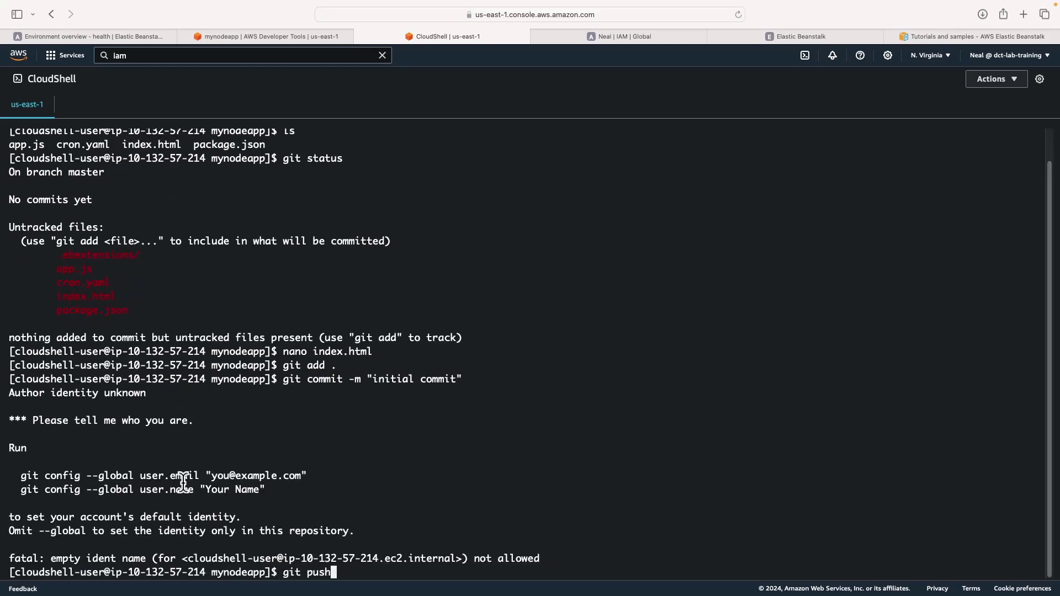
{"action": "key", "text": "Return"}
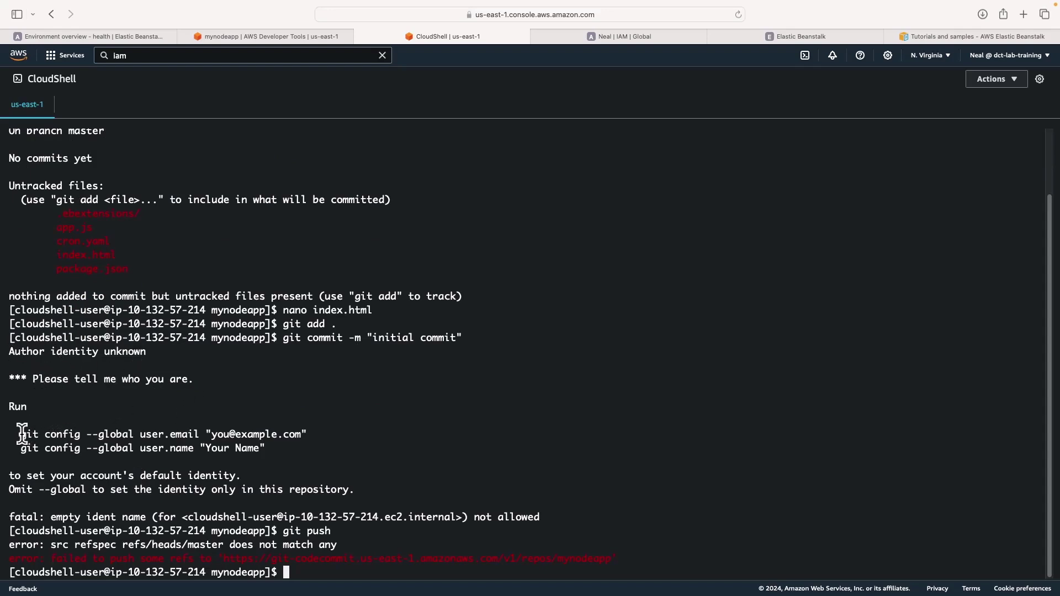
Run the two git config commands suggested in the terminal to set the global user e-mail and name to their placeholder values
{"action": "left_click_drag", "start_coordinate": [22, 434], "coordinate": [306, 435]}
{"action": "key", "text": "super+c"}
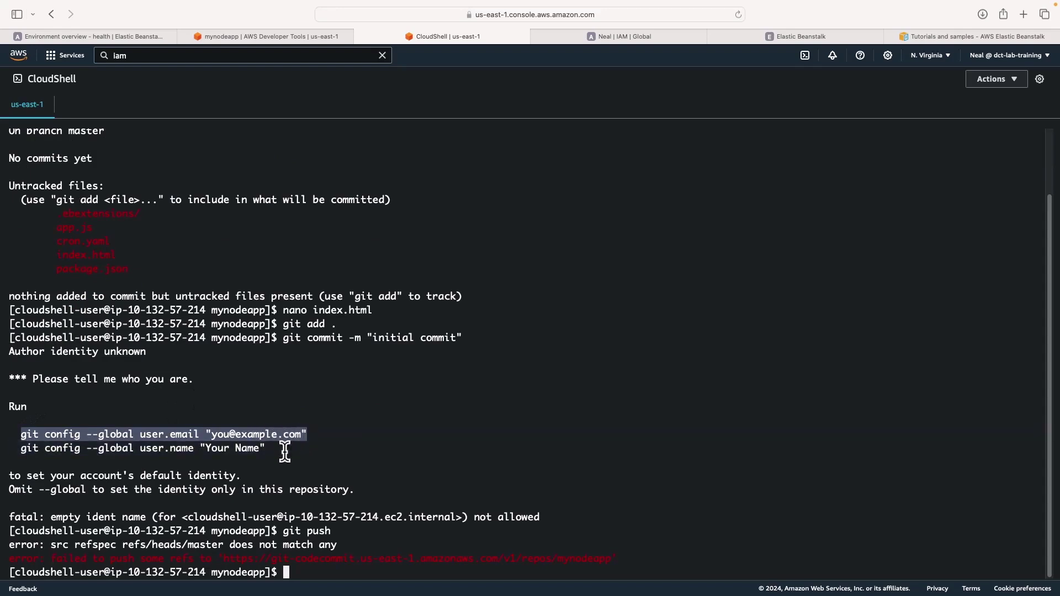
{"action": "left_click", "coordinate": [359, 574]}
{"action": "key", "text": "super+v"}
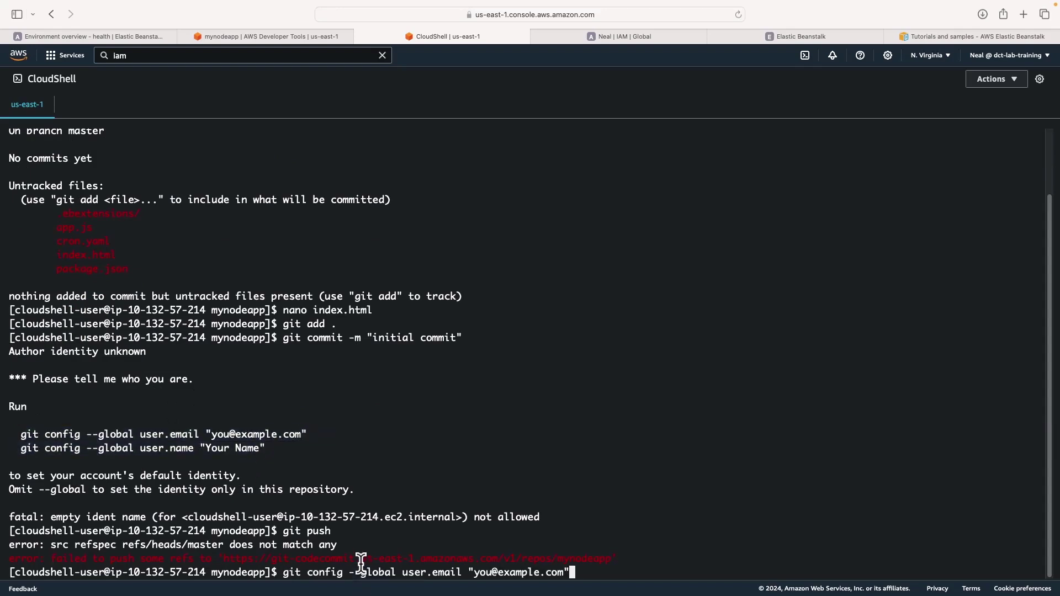
{"action": "key", "text": "Return"}
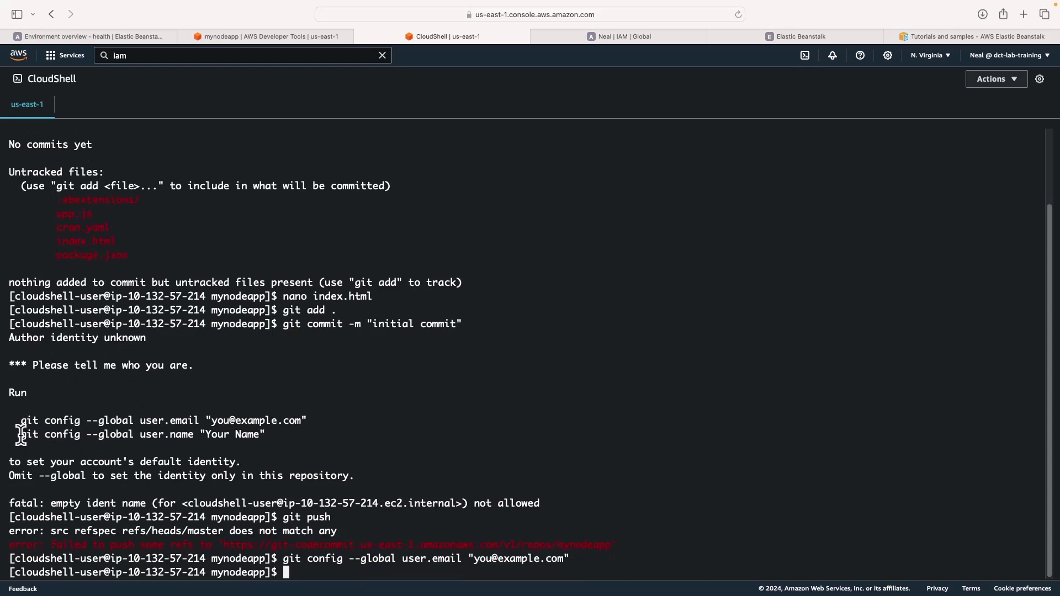
{"action": "left_click_drag", "start_coordinate": [21, 434], "coordinate": [265, 434]}
{"action": "key", "text": "super+c"}
{"action": "left_click", "coordinate": [396, 528]}
{"action": "key", "text": "super+v"}
{"action": "key", "text": "Return"}
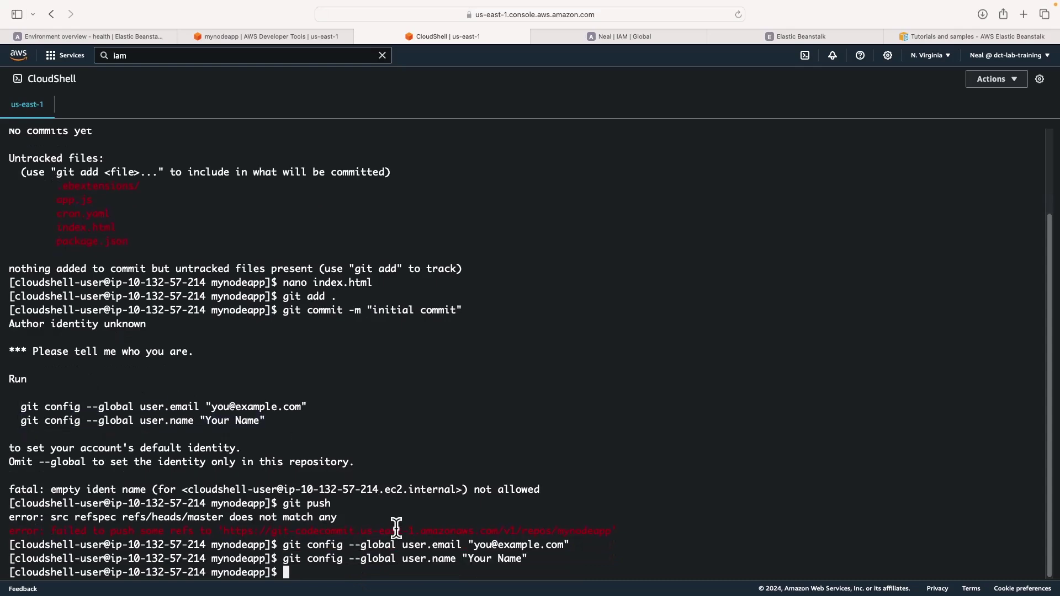
Try the Git push again with the configured identity
{"action": "key", "text": "Up"}
{"action": "key", "text": "Up"}
{"action": "key", "text": "Up"}
{"action": "key", "text": "Return"}
Rerun the Git commit of the staged files with the message "initial commit"
{"action": "key", "text": "Up"}
{"action": "key", "text": "Up"}
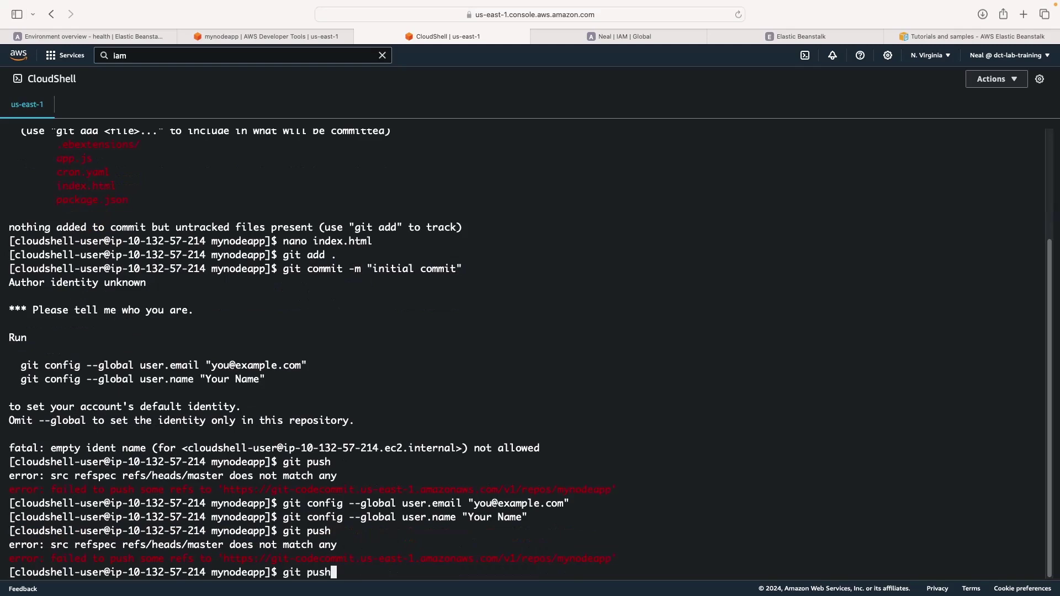
{"action": "key", "text": "Up"}
{"action": "key", "text": "Up"}
{"action": "key", "text": "Up"}
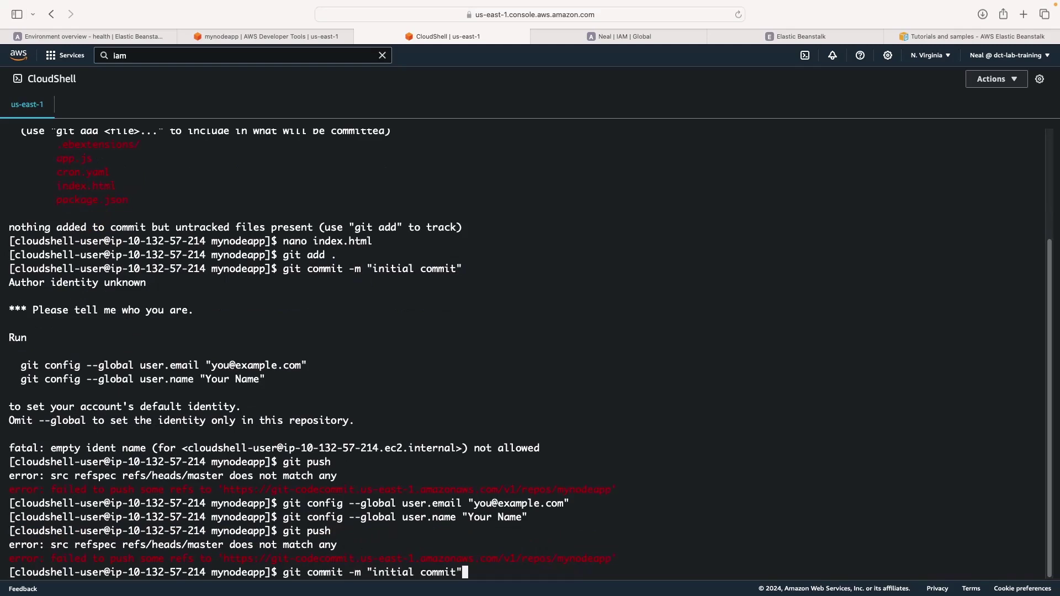
{"action": "key", "text": "Return"}
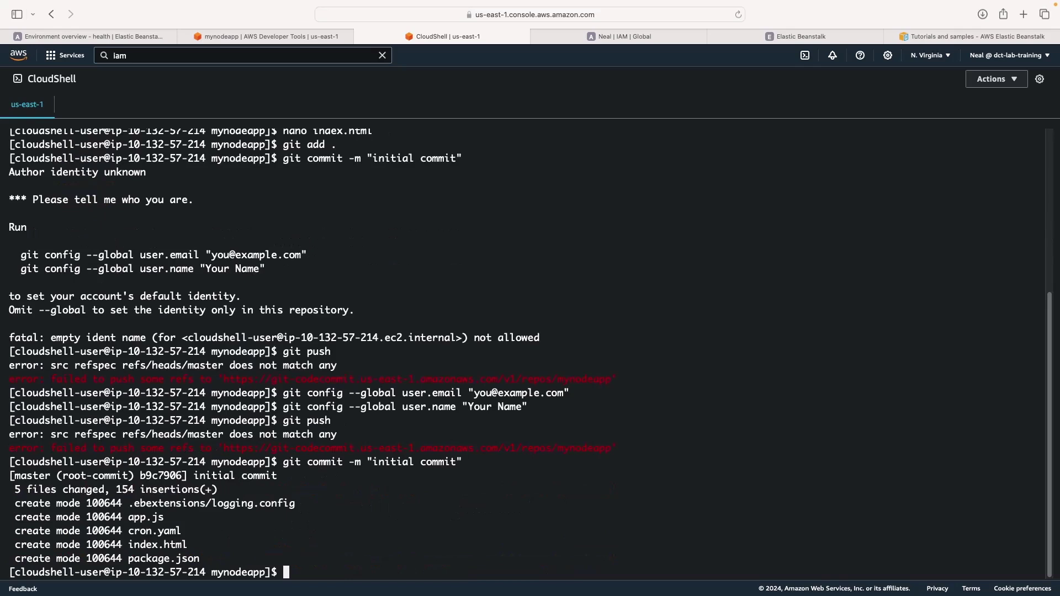
Start pushing the commit to CodeCommit and supply the Git user name copied from the generated IAM credentials
{"action": "key", "text": "Up"}
{"action": "key", "text": "Up"}
{"action": "key", "text": "Return"}
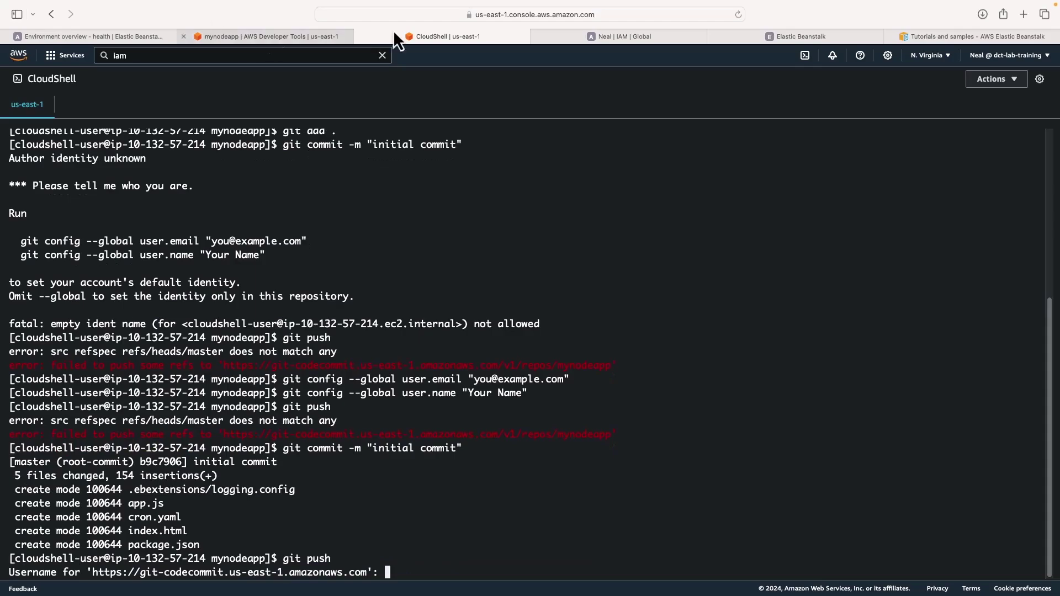
{"action": "left_click", "coordinate": [567, 37]}
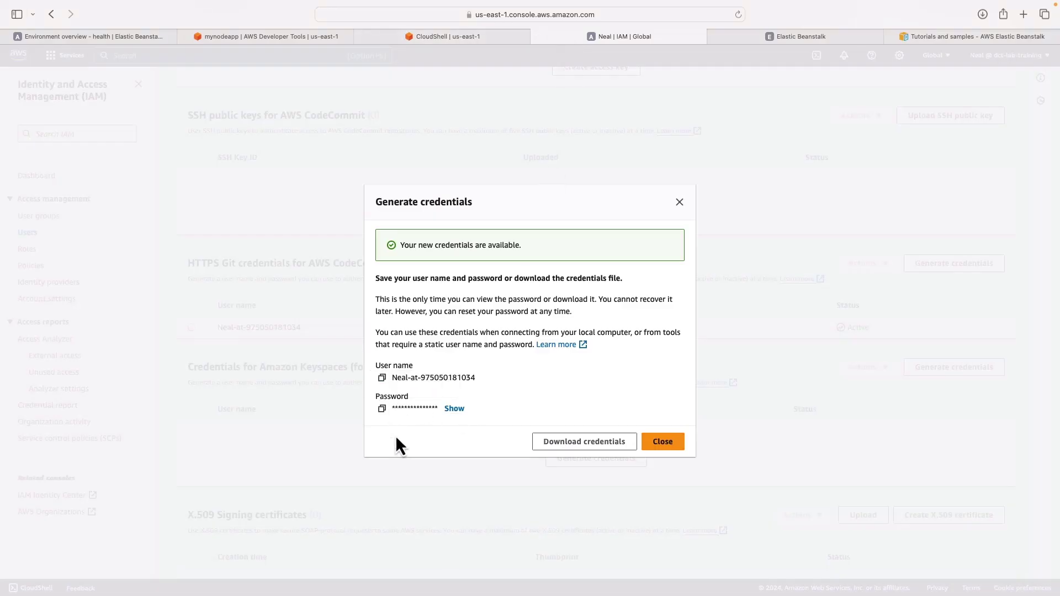
{"action": "left_click", "coordinate": [382, 378]}
{"action": "left_click", "coordinate": [442, 38]}
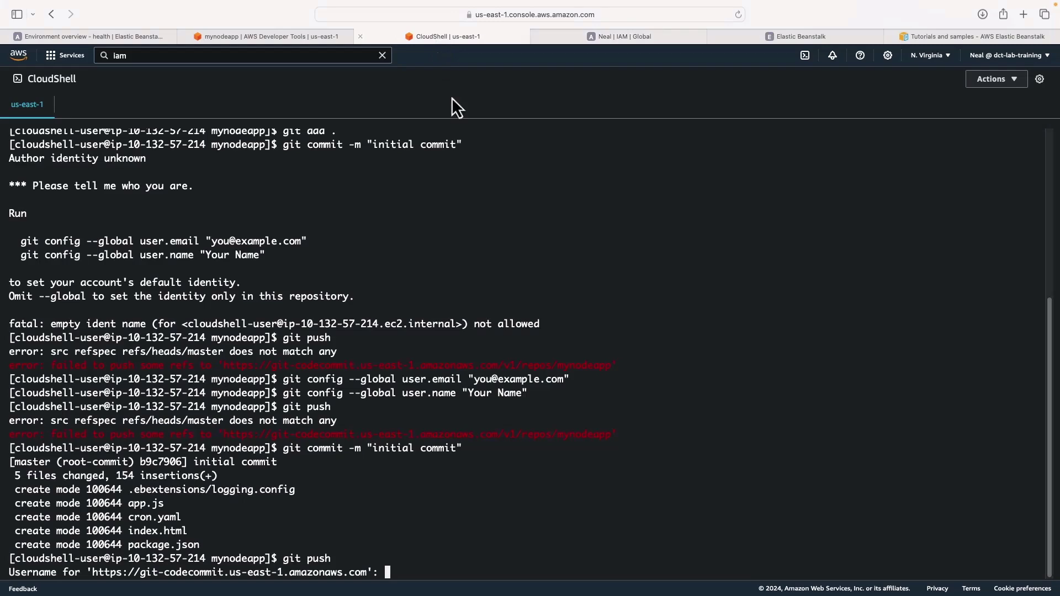
{"action": "key", "text": "super+v"}
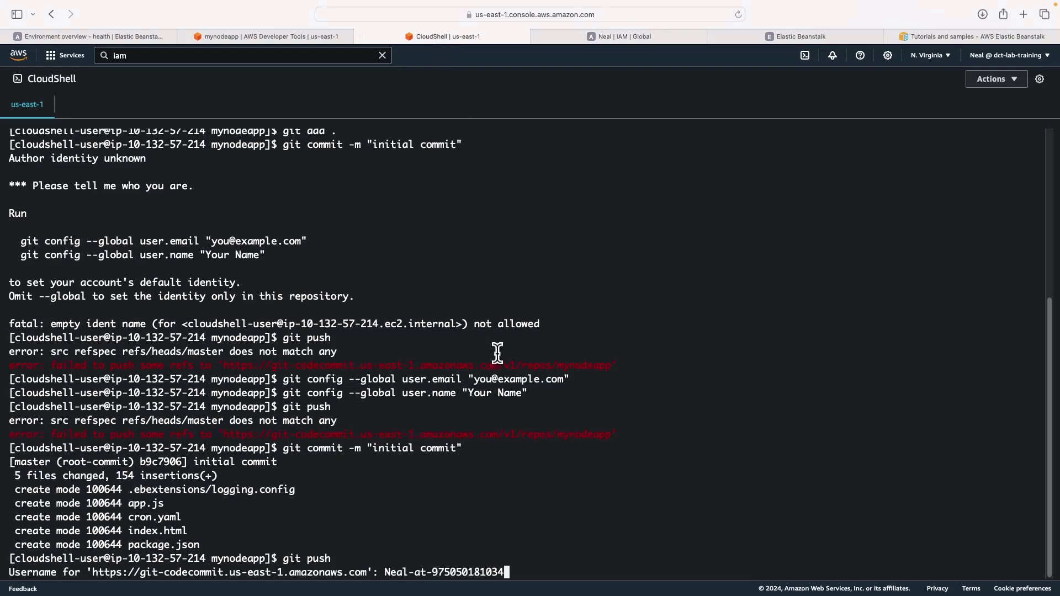
{"action": "key", "text": "Return"}
Copy the Git password from the generated IAM credentials and submit it in CloudShell to authenticate the push
{"action": "left_click", "coordinate": [621, 36]}
{"action": "left_click", "coordinate": [381, 408]}
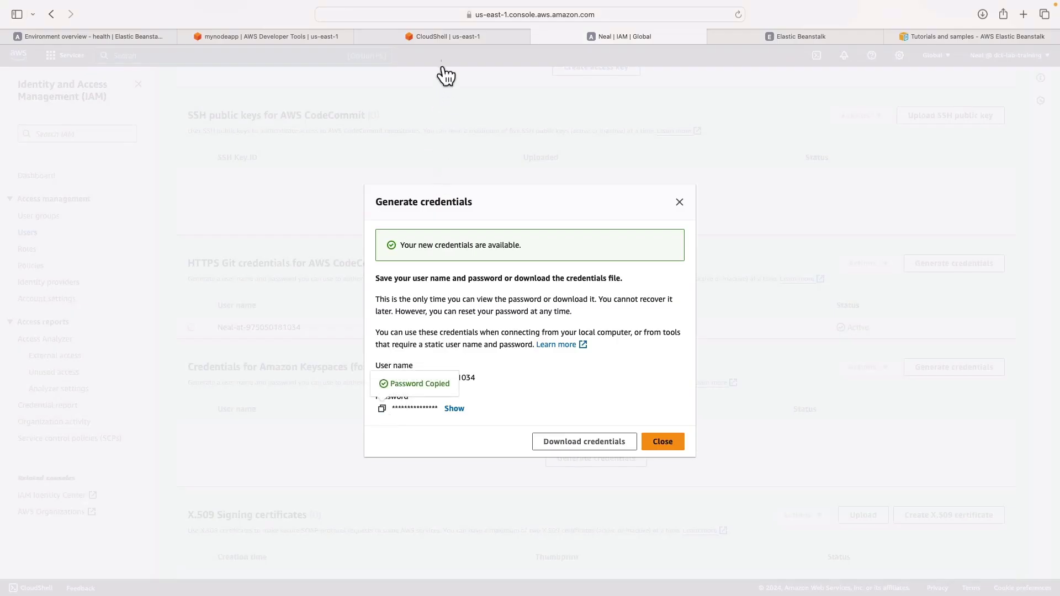
{"action": "left_click", "coordinate": [445, 36]}
{"action": "key", "text": "super+v"}
{"action": "key", "text": "Return"}
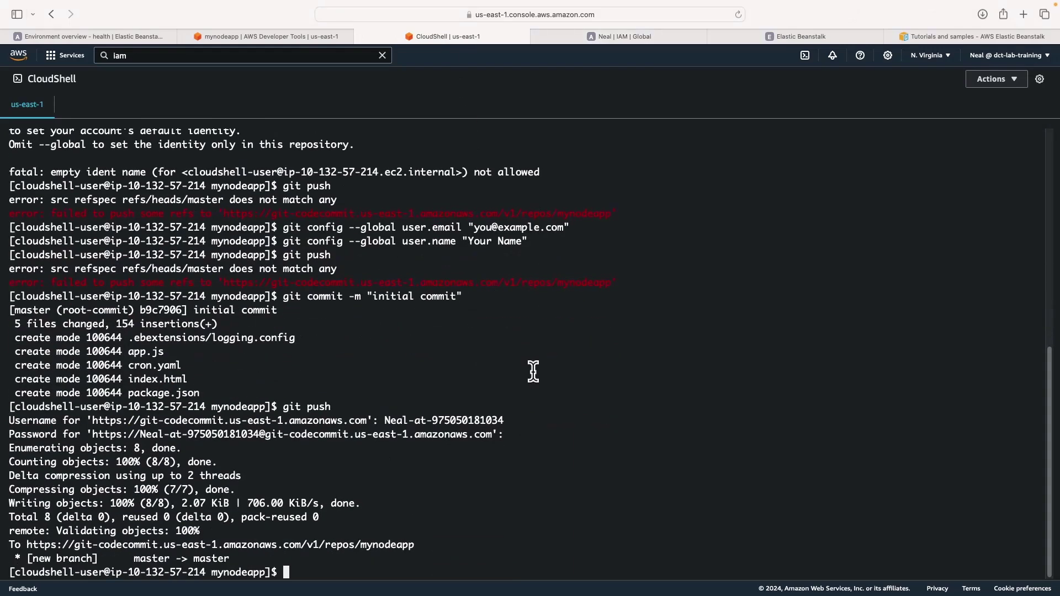
Reopen the mynodeapp repository from the CodeCommit repository list to check the pushed files
{"action": "left_click", "coordinate": [271, 37]}
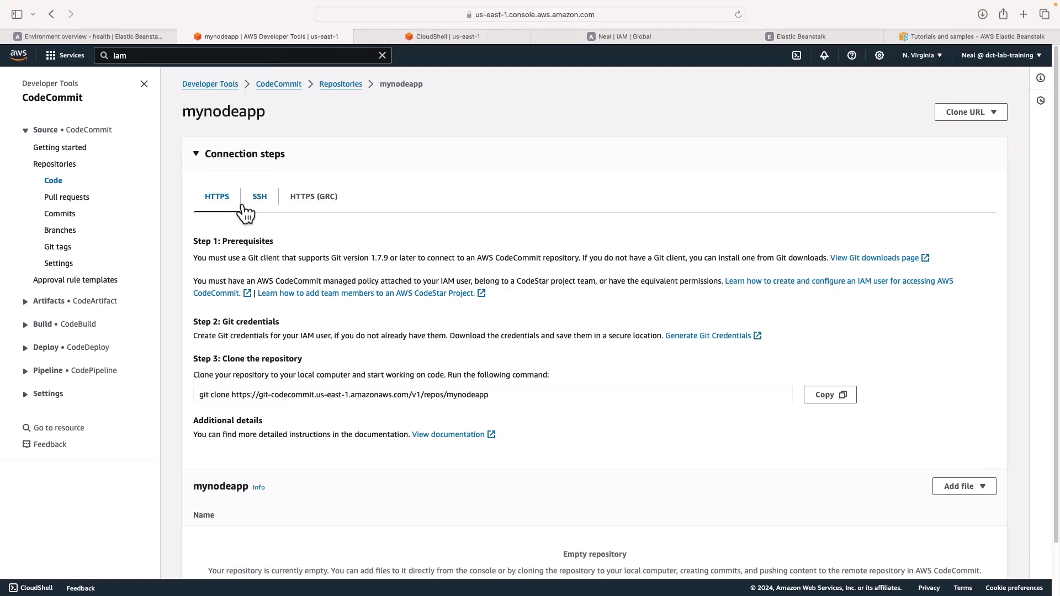
{"action": "left_click", "coordinate": [336, 89]}
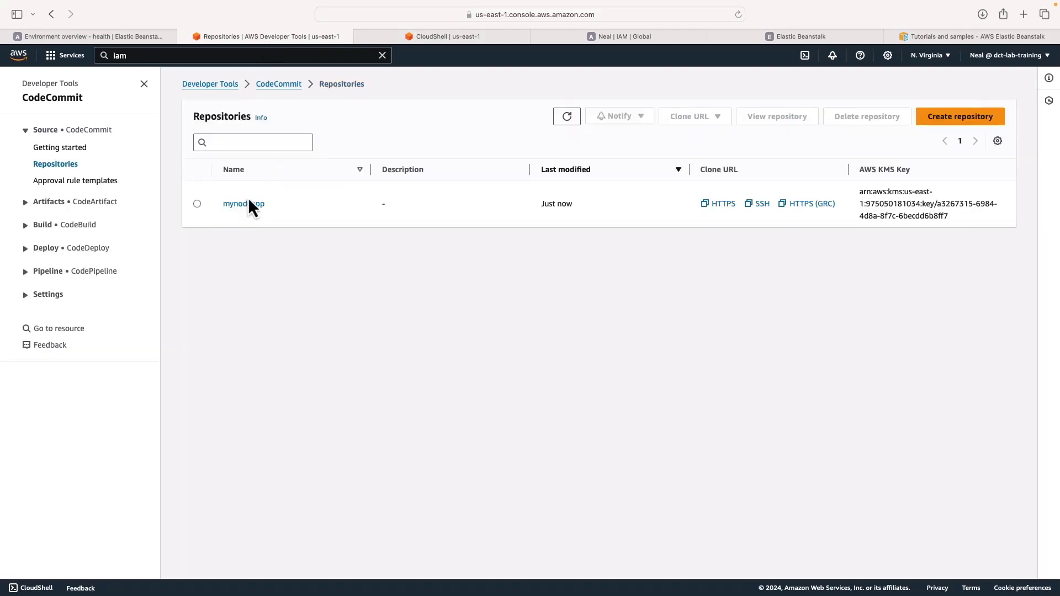
{"action": "left_click", "coordinate": [246, 204]}
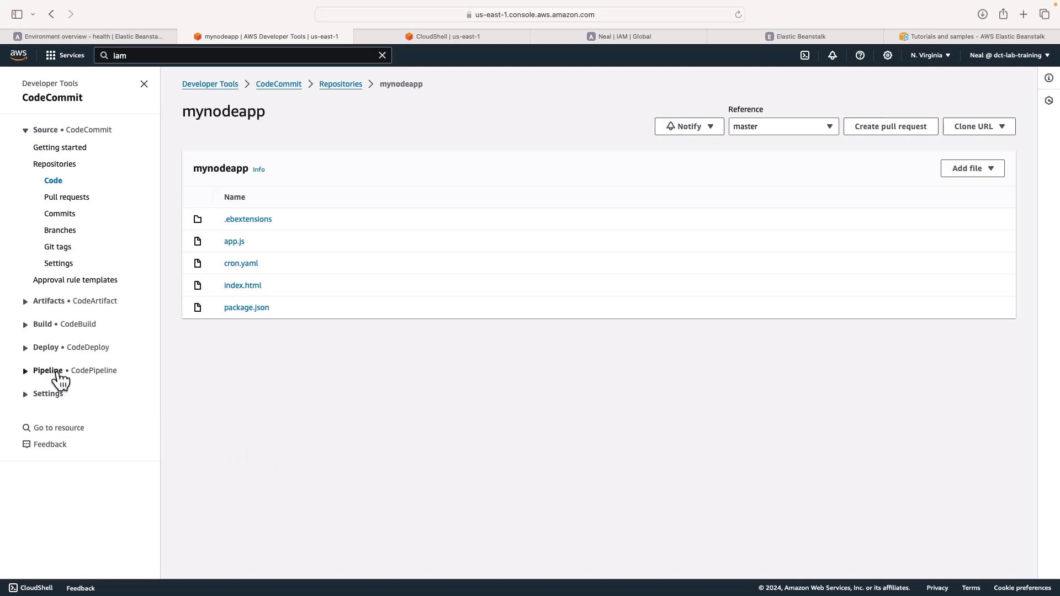
Start creating a new pipeline in CodePipeline and name it mynodeapp
{"action": "left_click", "coordinate": [26, 374]}
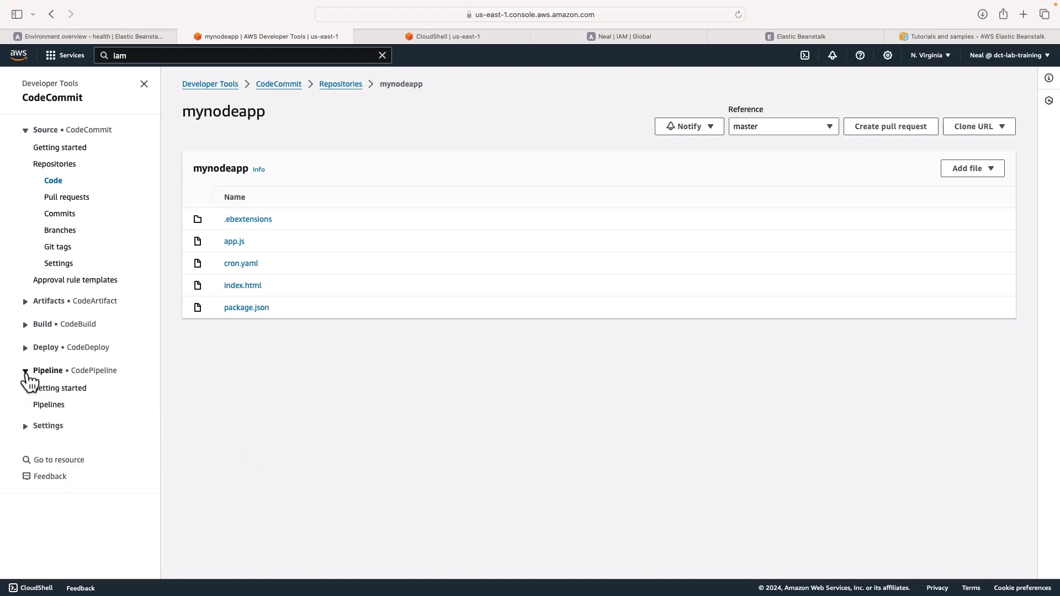
{"action": "left_click", "coordinate": [49, 406]}
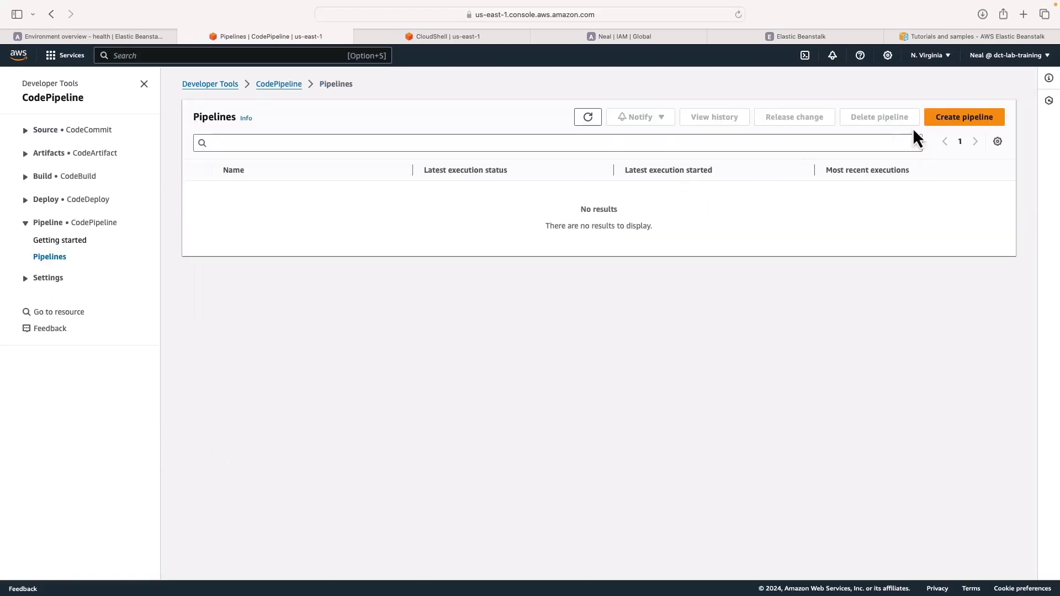
{"action": "left_click", "coordinate": [953, 126]}
{"action": "left_click", "coordinate": [210, 220]}
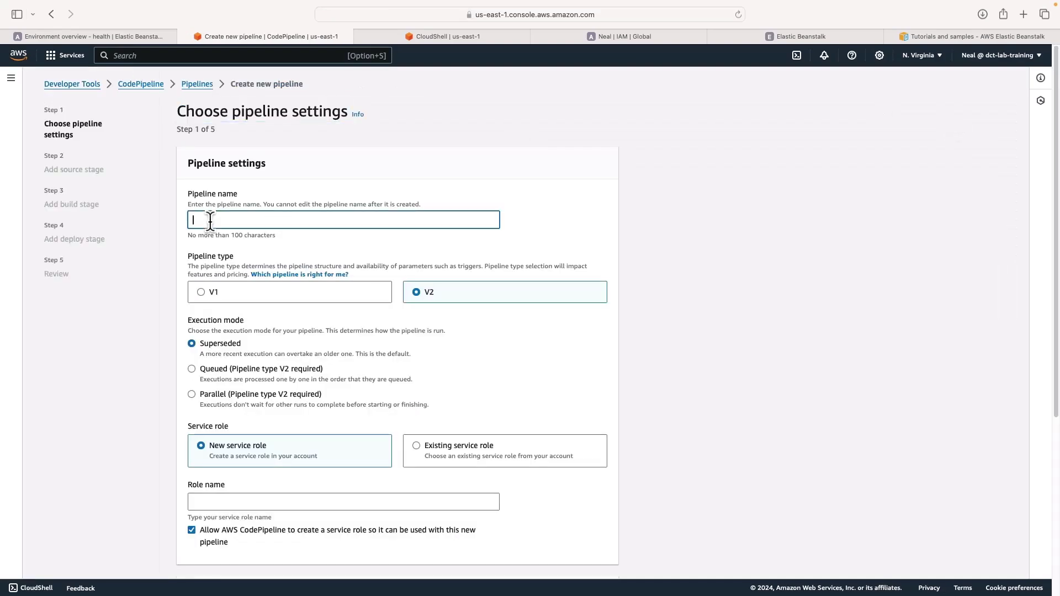
{"action": "type", "text": "mynodeapp"}
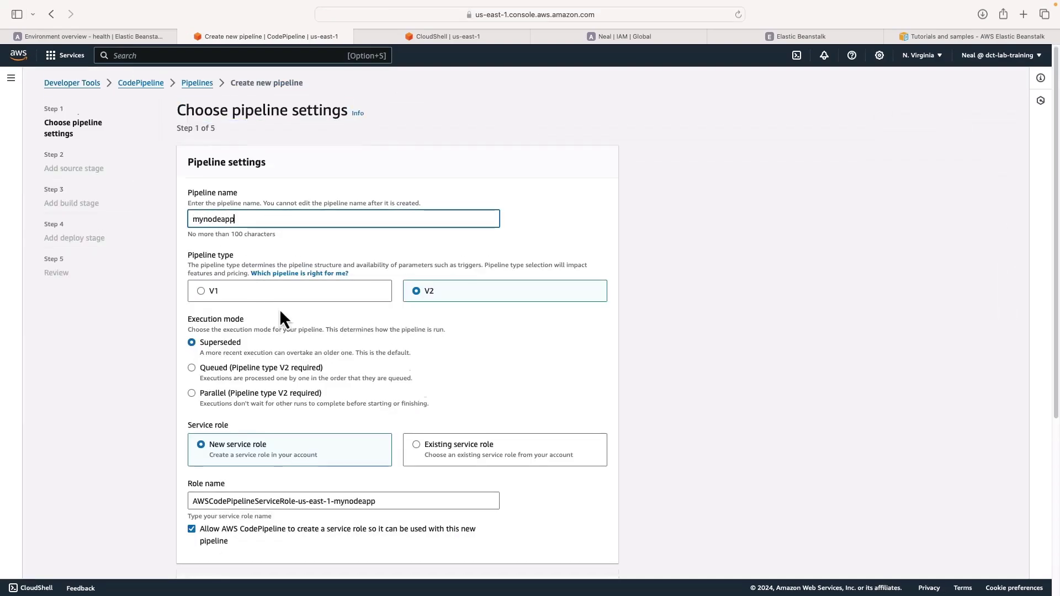
Accept the V2 type, Superseded execution mode and new service role for the pipeline and continue to the source stage
{"action": "scroll", "coordinate": [279, 309], "scroll_direction": "down", "scroll_amount": 1}
{"action": "scroll", "coordinate": [238, 353], "scroll_direction": "down", "scroll_amount": 5}
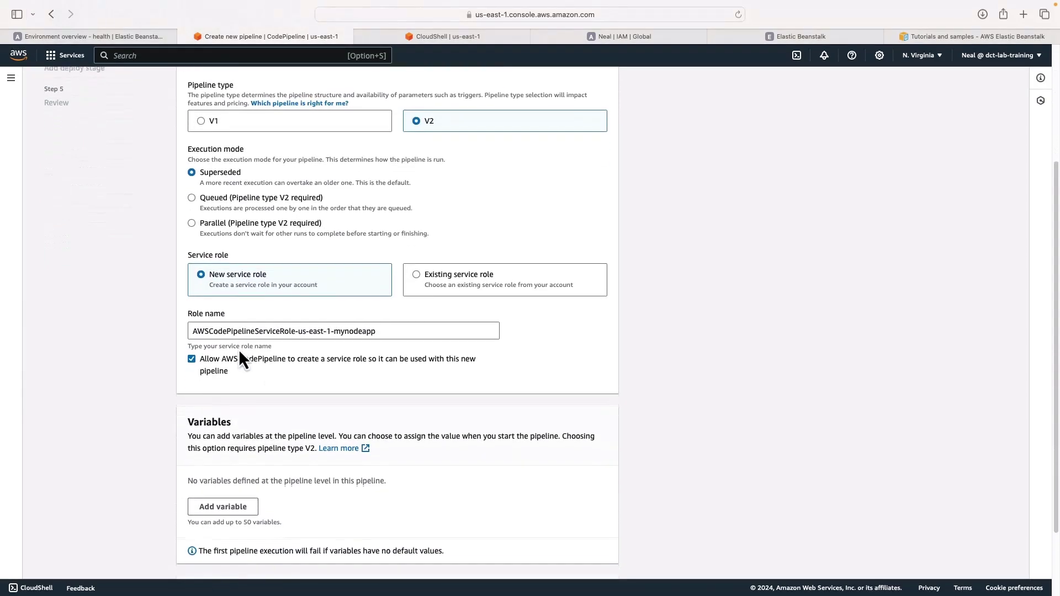
{"action": "scroll", "coordinate": [152, 220], "scroll_direction": "down", "scroll_amount": 1}
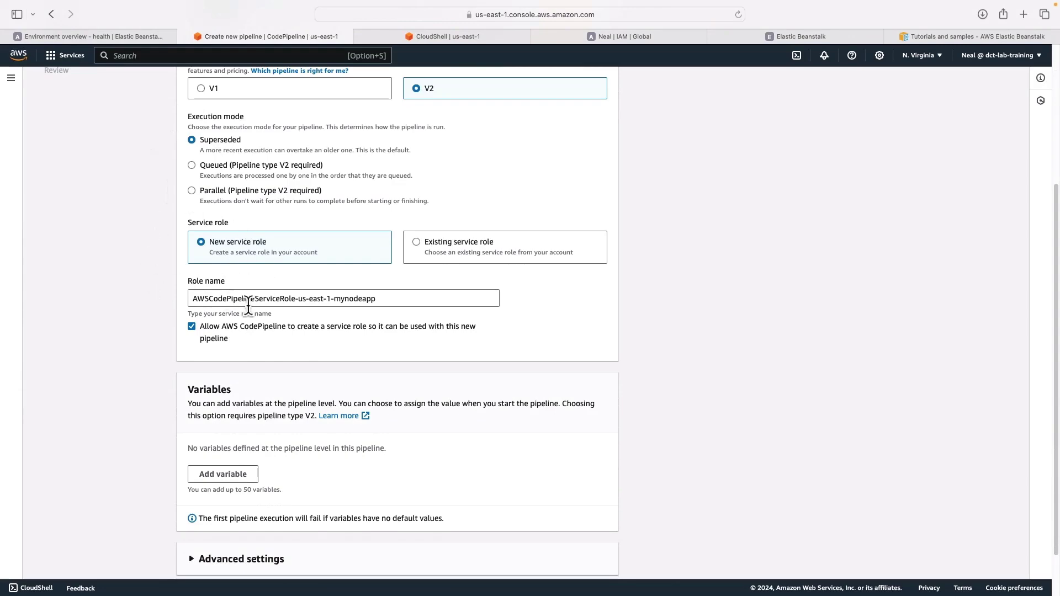
{"action": "scroll", "coordinate": [246, 313], "scroll_direction": "down", "scroll_amount": 2}
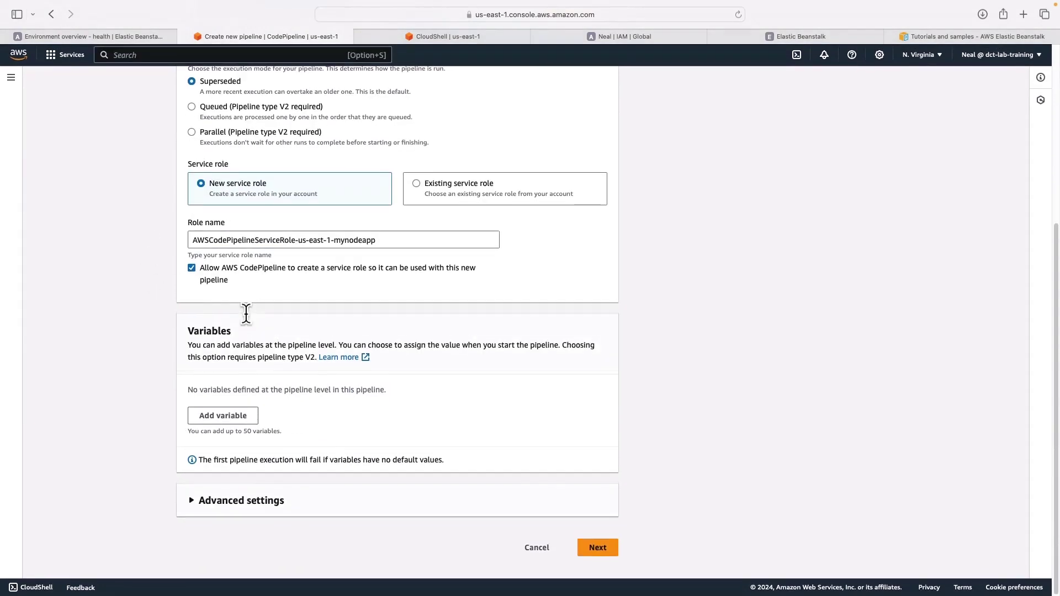
{"action": "left_click", "coordinate": [597, 547]}
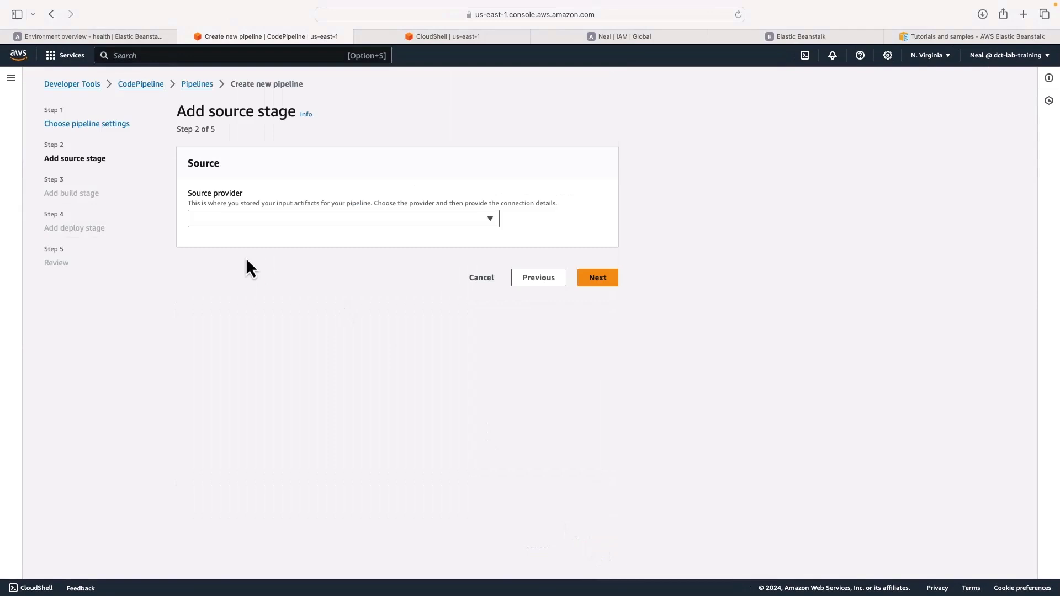
Configure the source stage with AWS CodeCommit, the mynodeapp repository and the master branch, and continue to the build stage
{"action": "left_click", "coordinate": [237, 221]}
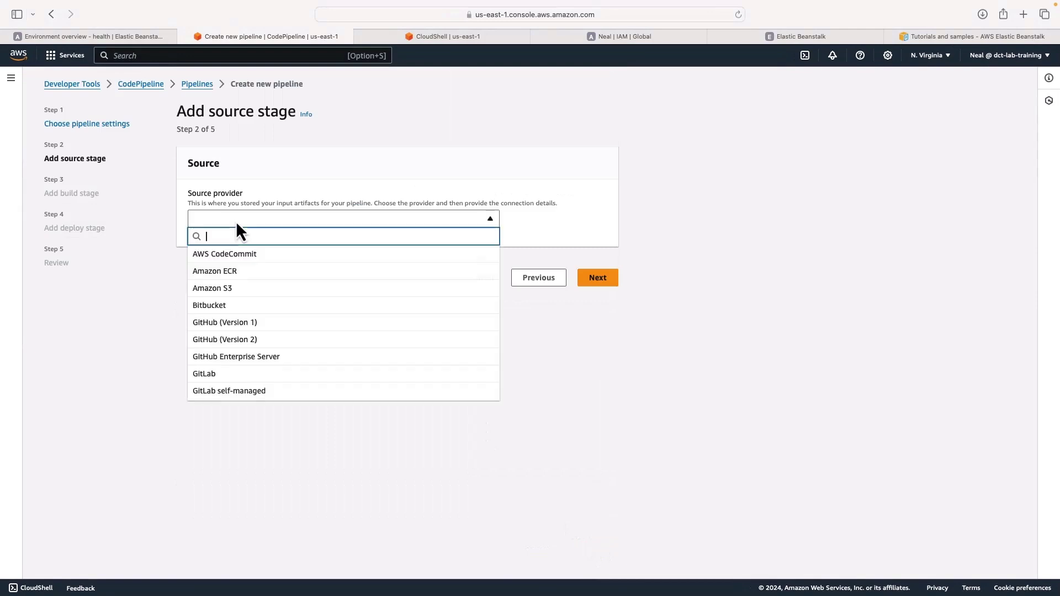
{"action": "left_click", "coordinate": [221, 256]}
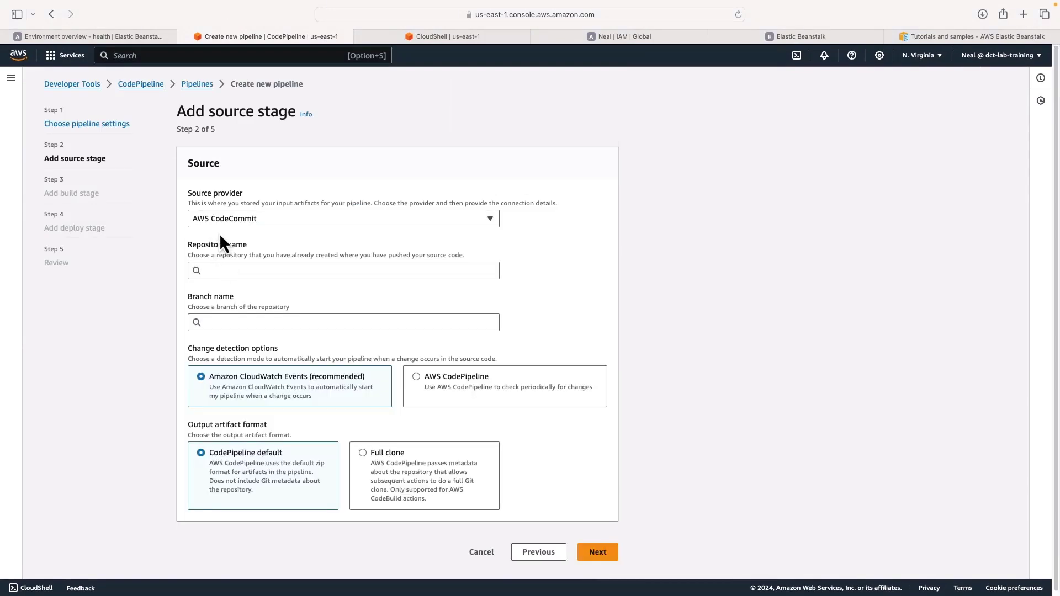
{"action": "left_click", "coordinate": [211, 270]}
{"action": "left_click", "coordinate": [209, 298]}
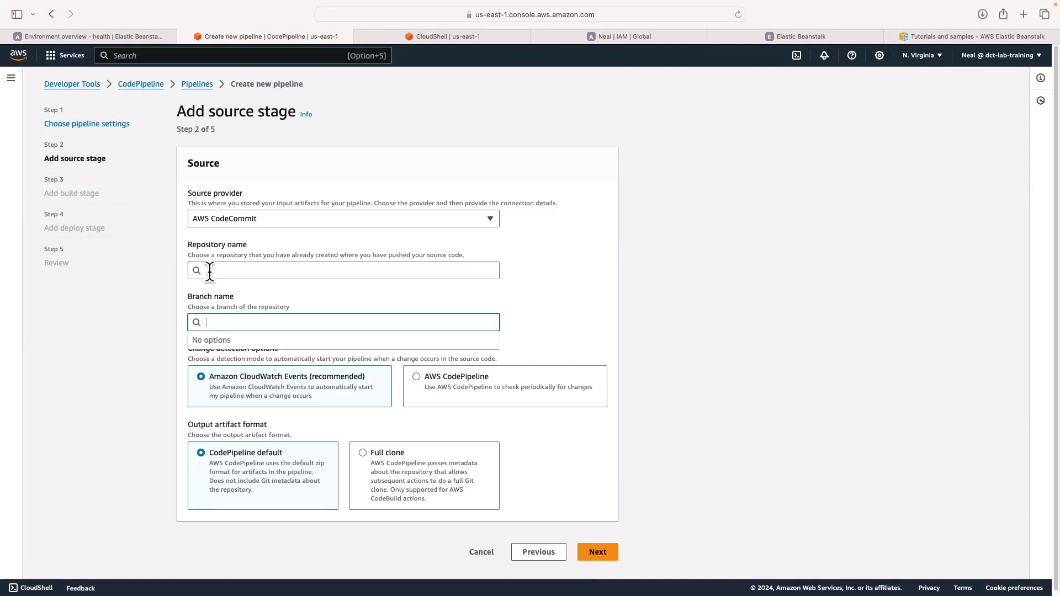
{"action": "left_click", "coordinate": [210, 271]}
{"action": "left_click", "coordinate": [210, 288]}
{"action": "left_click", "coordinate": [209, 323]}
{"action": "left_click", "coordinate": [210, 340]}
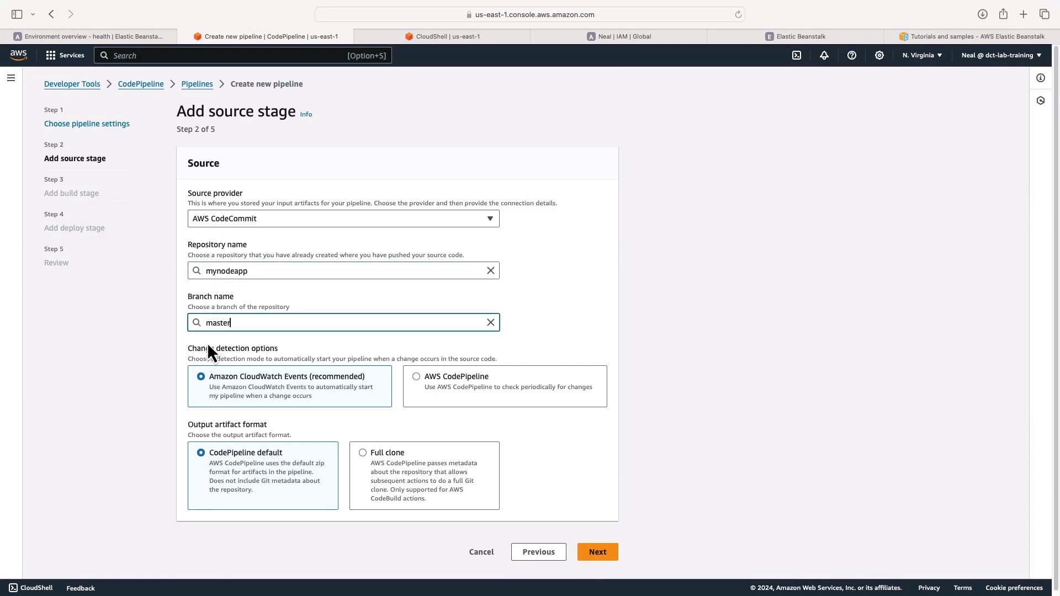
{"action": "left_click", "coordinate": [607, 554]}
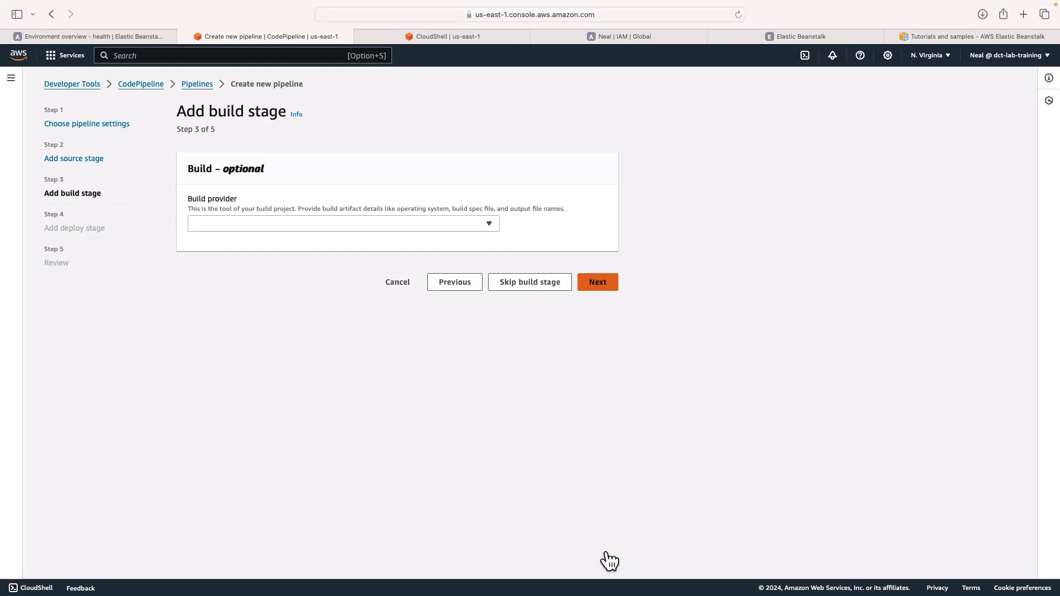
Skip the build stage and set up deployment to AWS Elastic Beanstalk with application my-eb-website and environment My-eb-website-env
{"action": "left_click", "coordinate": [524, 283]}
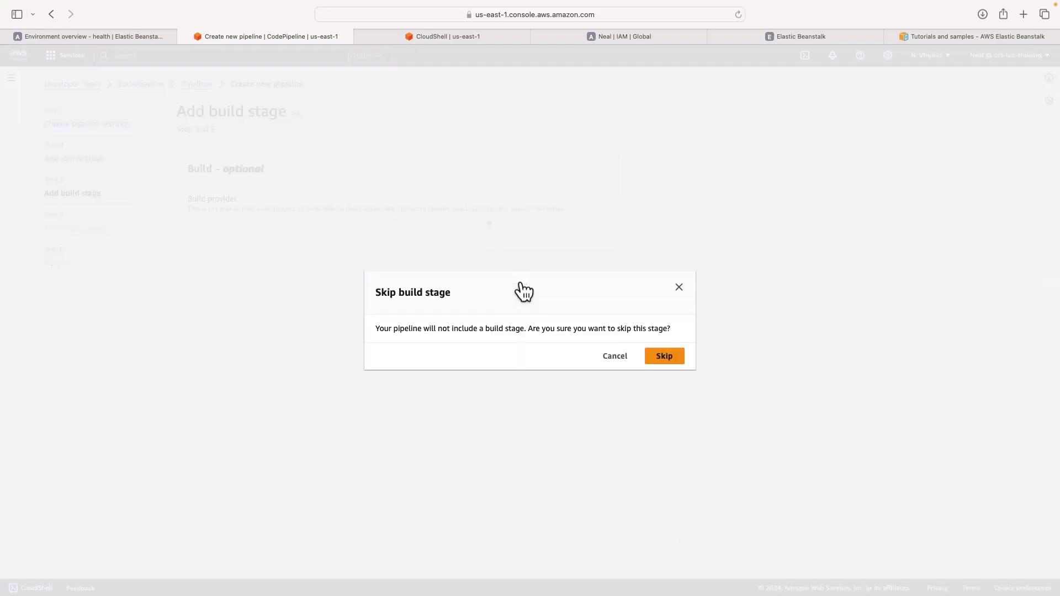
{"action": "left_click", "coordinate": [663, 357]}
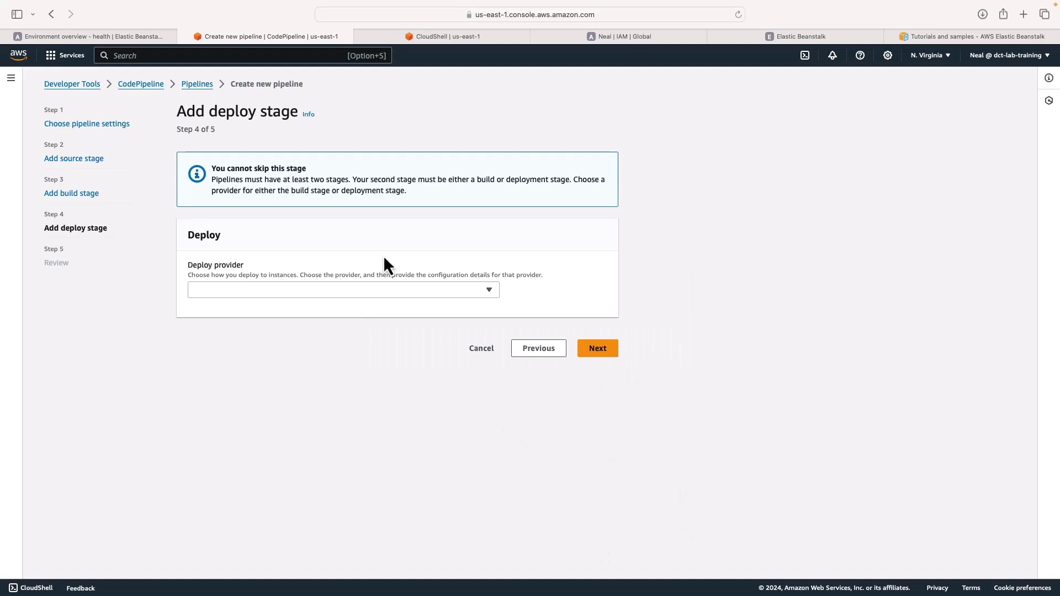
{"action": "left_click", "coordinate": [279, 291]}
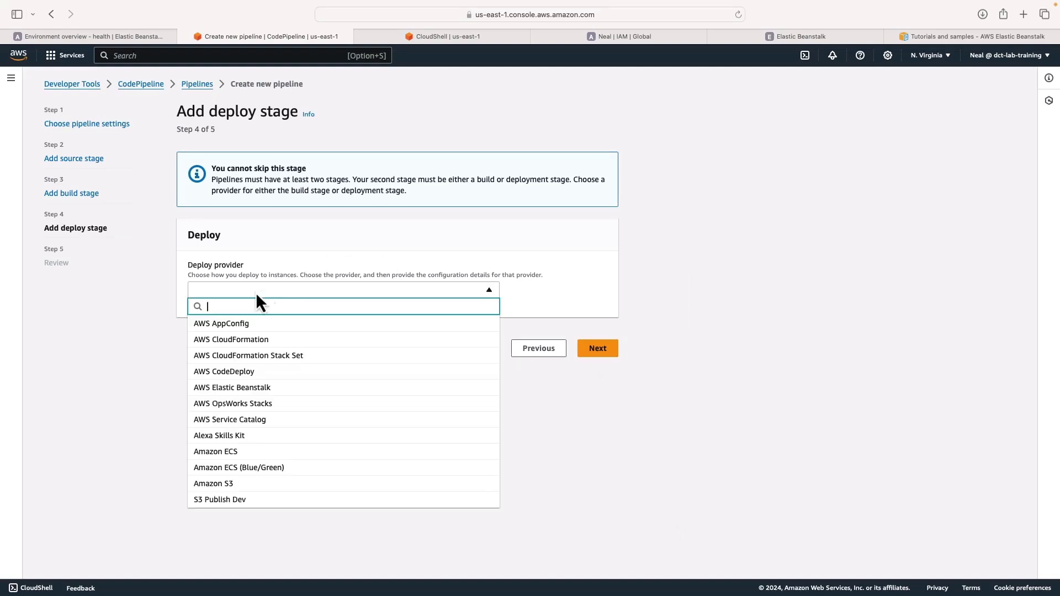
{"action": "left_click", "coordinate": [245, 392]}
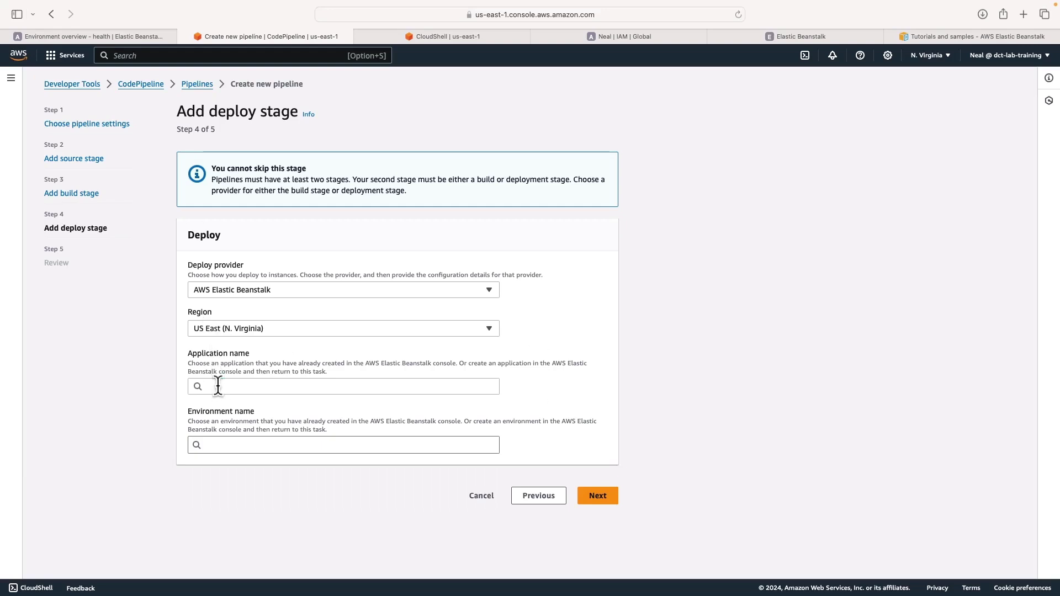
{"action": "left_click", "coordinate": [217, 386]}
{"action": "left_click", "coordinate": [210, 404]}
{"action": "left_click", "coordinate": [217, 445]}
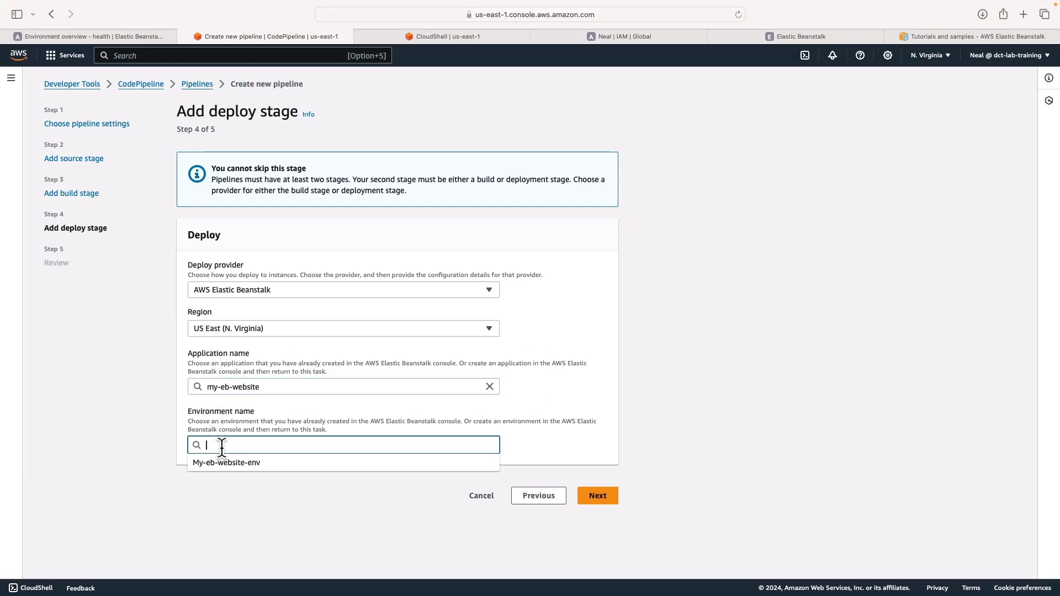
{"action": "left_click", "coordinate": [211, 466]}
{"action": "left_click", "coordinate": [598, 499]}
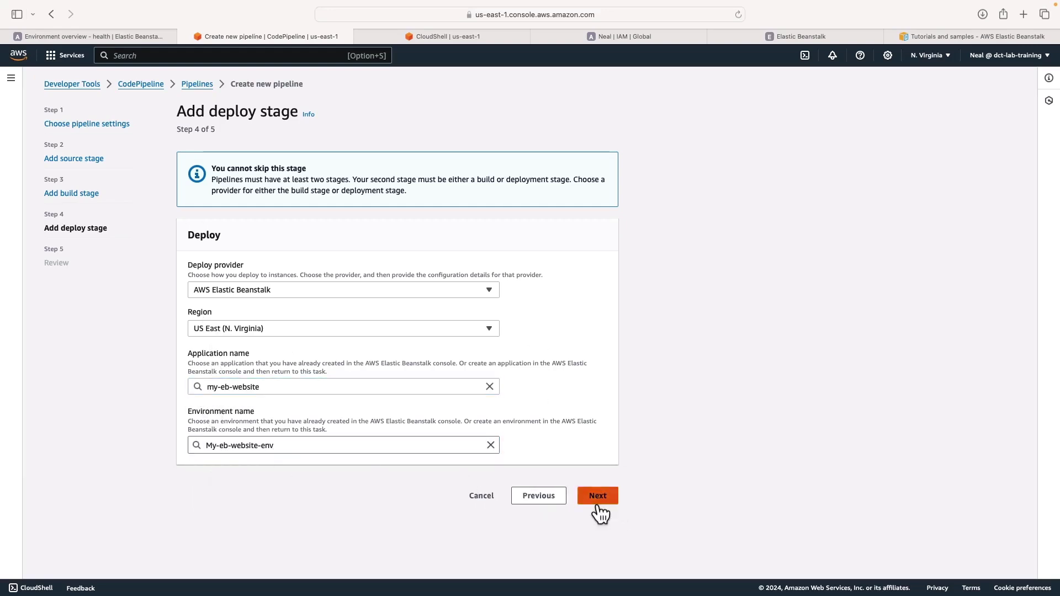
Review the pipeline configuration, create the pipeline and check the progress of its Source and Deploy stages
{"action": "scroll", "coordinate": [601, 513], "scroll_direction": "down", "scroll_amount": 10}
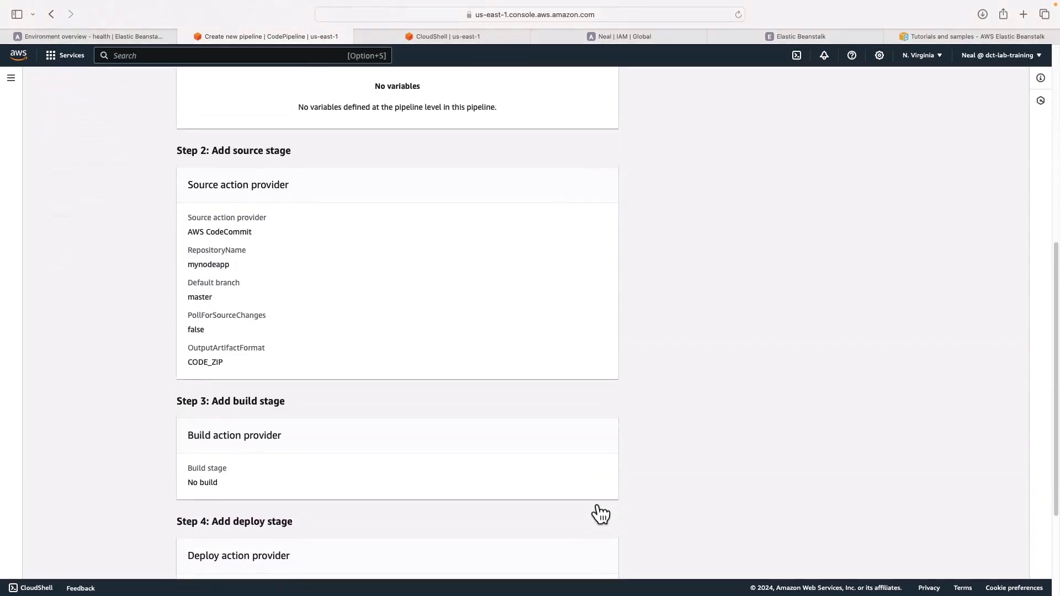
{"action": "left_click", "coordinate": [580, 550]}
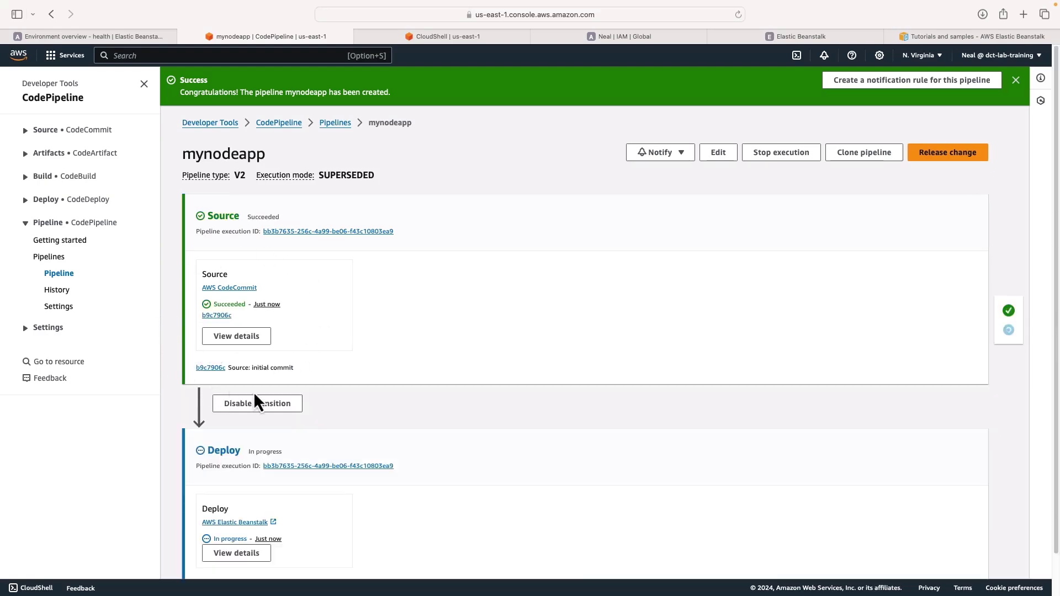
{"action": "scroll", "coordinate": [275, 398], "scroll_direction": "down", "scroll_amount": 2}
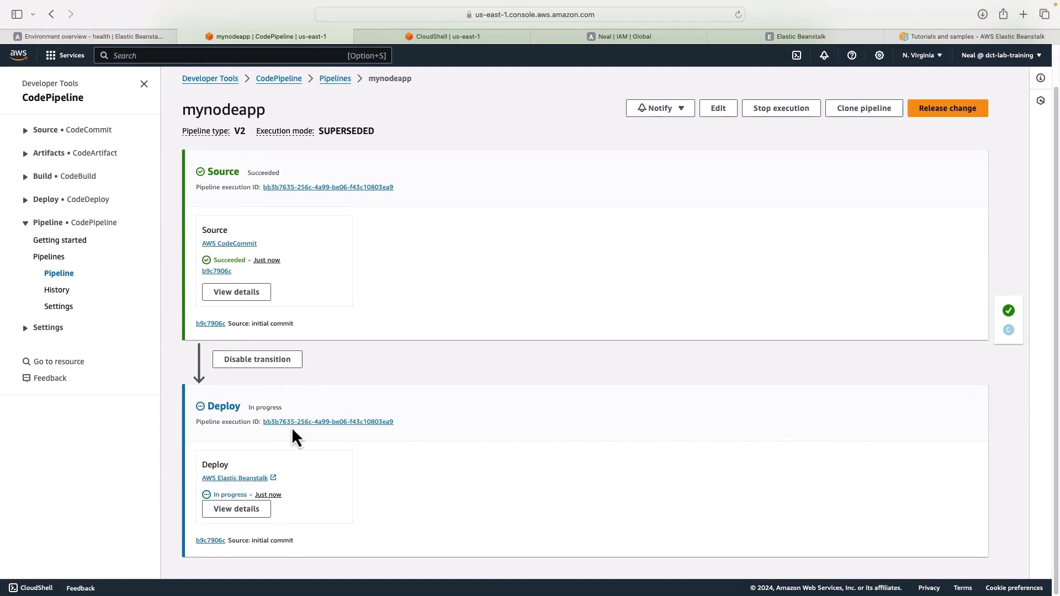
Examine the events of the My-eb-website-env environment in Elastic Beanstalk for the status of the new deployment
{"action": "left_click", "coordinate": [105, 41]}
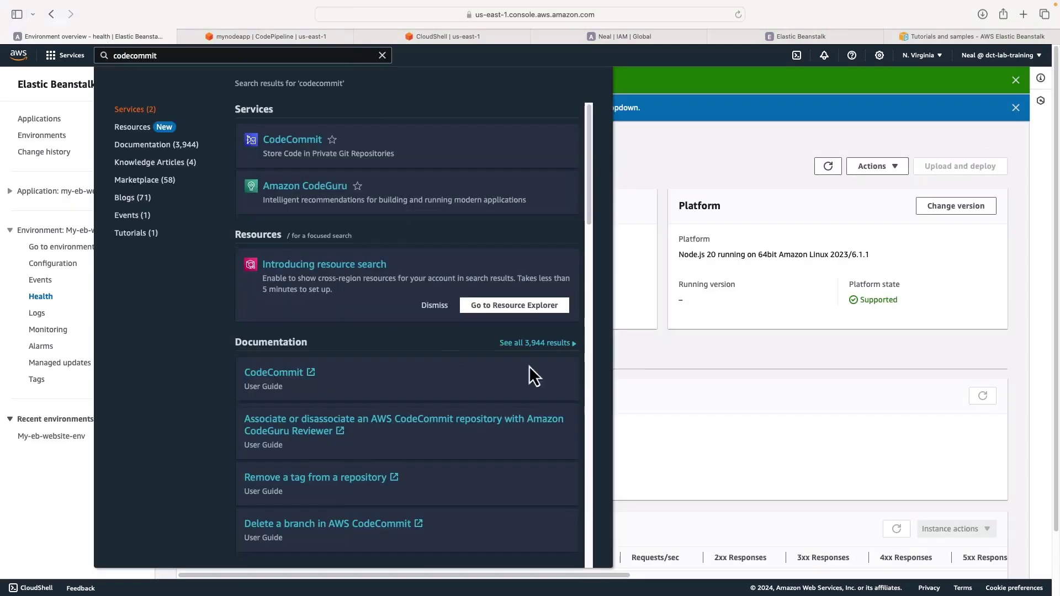
{"action": "left_click", "coordinate": [644, 435]}
{"action": "left_click", "coordinate": [204, 359]}
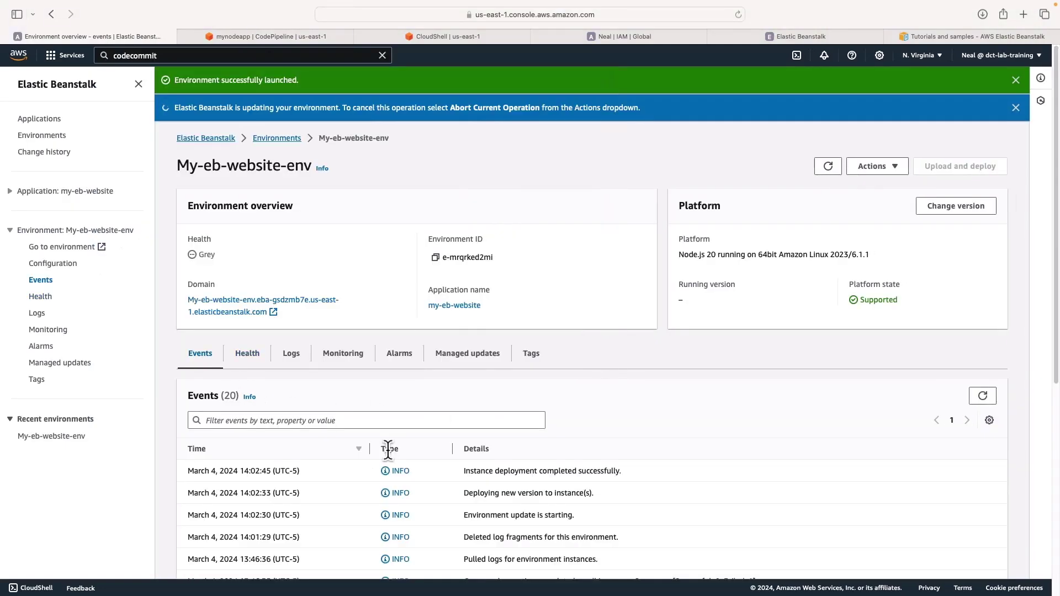
{"action": "scroll", "coordinate": [387, 447], "scroll_direction": "down", "scroll_amount": 3}
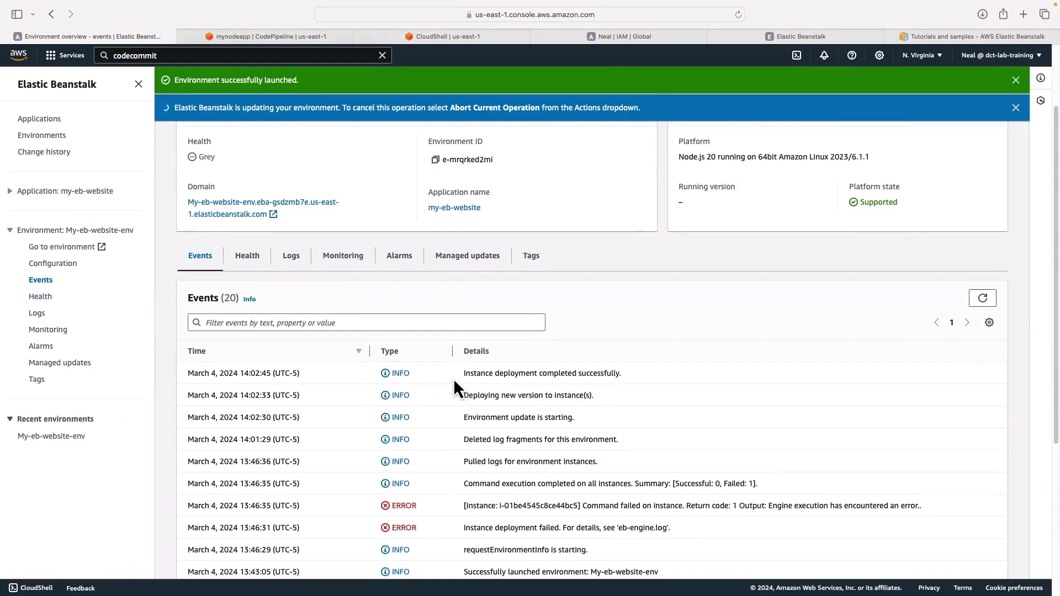
{"action": "left_click_drag", "start_coordinate": [454, 379], "coordinate": [634, 379]}
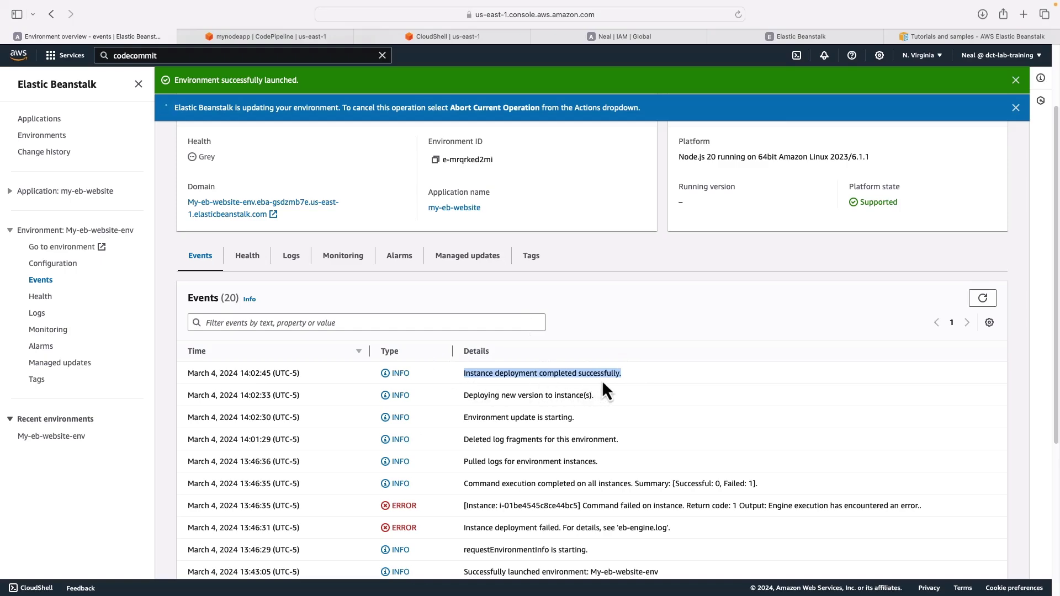
Open the environment's domain in a new tab and close the old site tab to compare the deployed page
{"action": "left_click", "coordinate": [234, 215]}
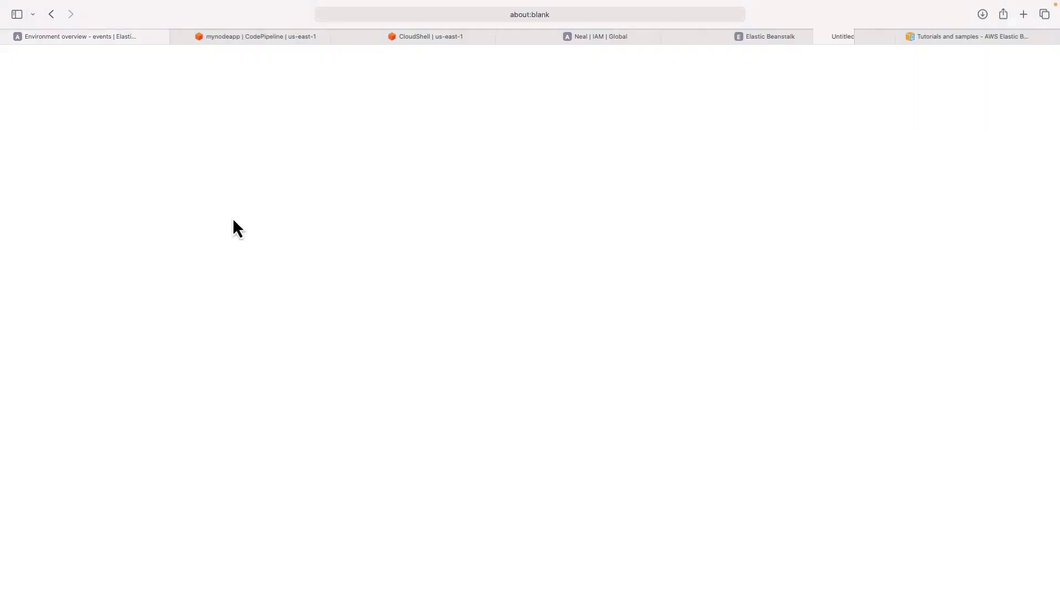
{"action": "left_click", "coordinate": [664, 42]}
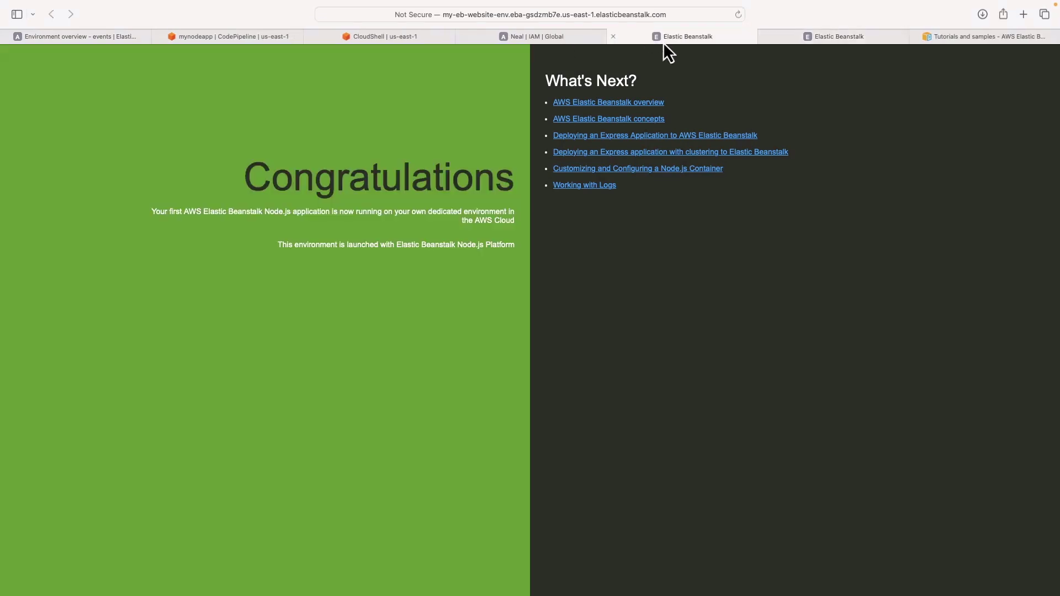
{"action": "key", "text": "super+w"}
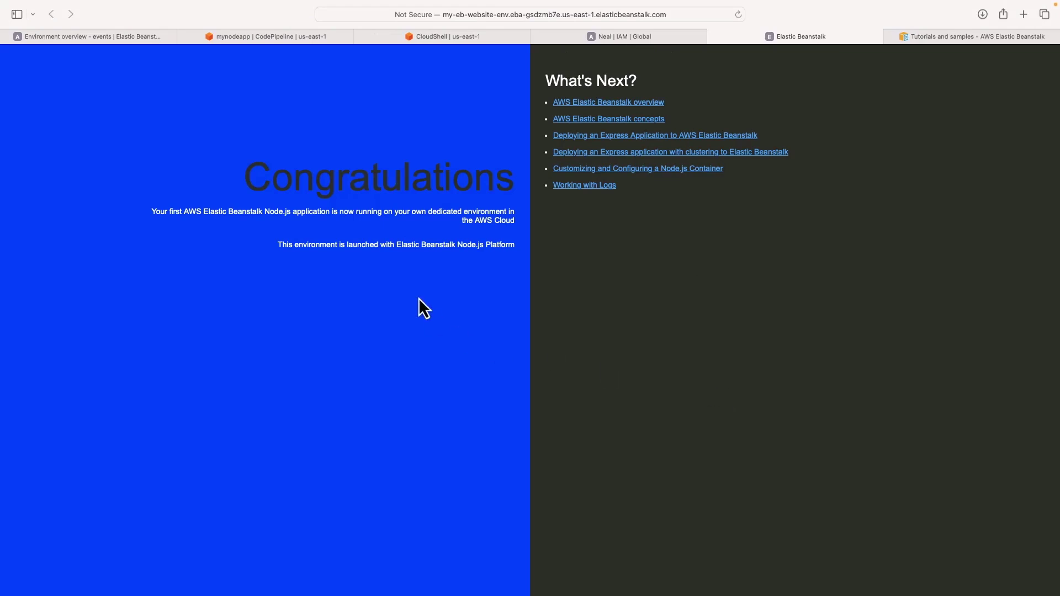
Return to CloudShell, clear the terminal and open index.html in nano
{"action": "left_click", "coordinate": [400, 36]}
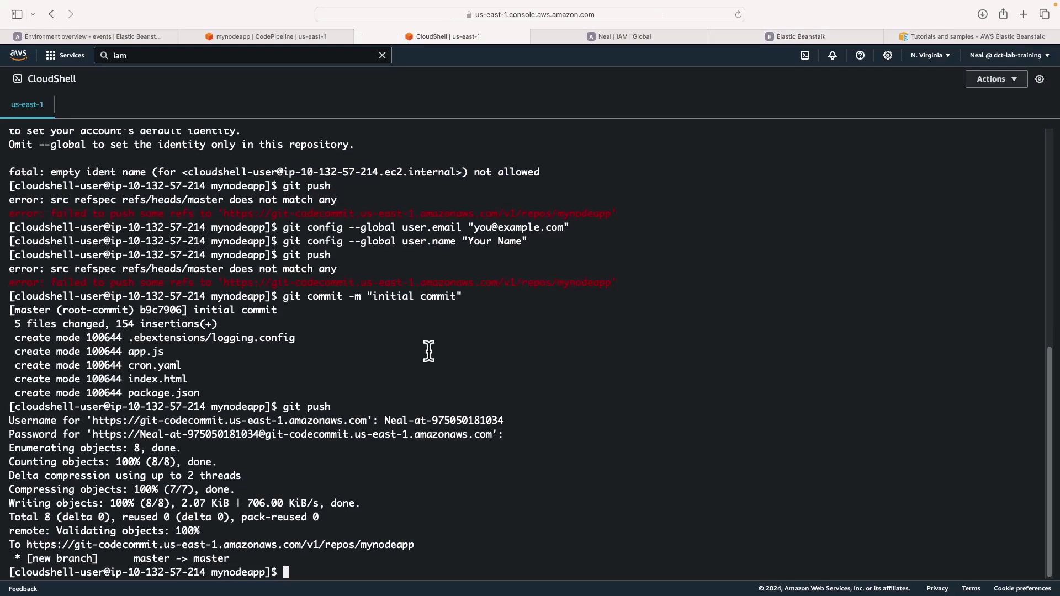
{"action": "type", "text": "clear"}
{"action": "key", "text": "Return"}
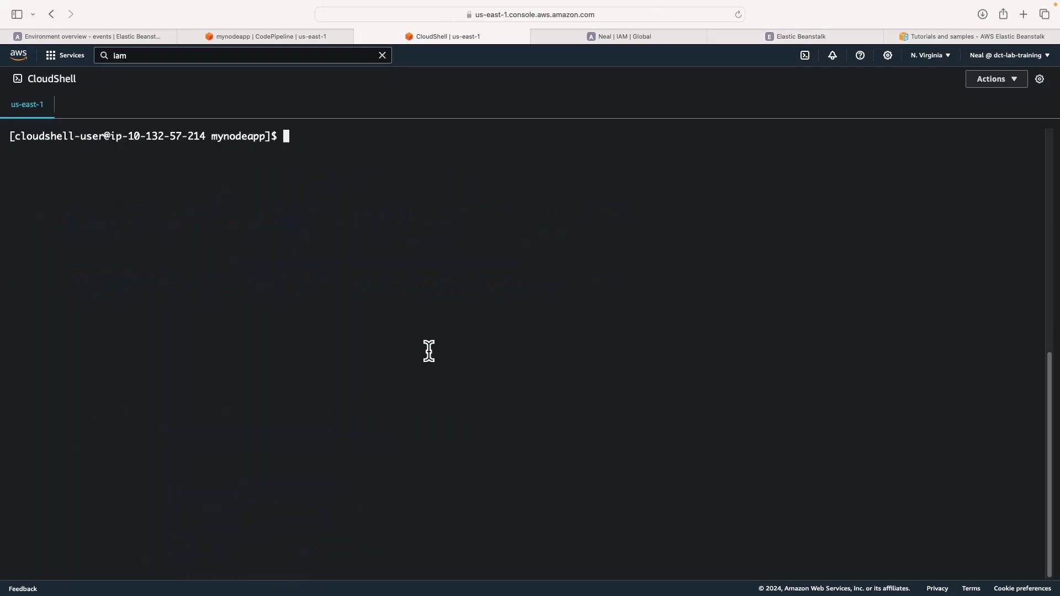
{"action": "key", "text": "Return"}
{"action": "key", "text": "Return"}
{"action": "key", "text": "Return"}
{"action": "type", "text": "nano index.html"}
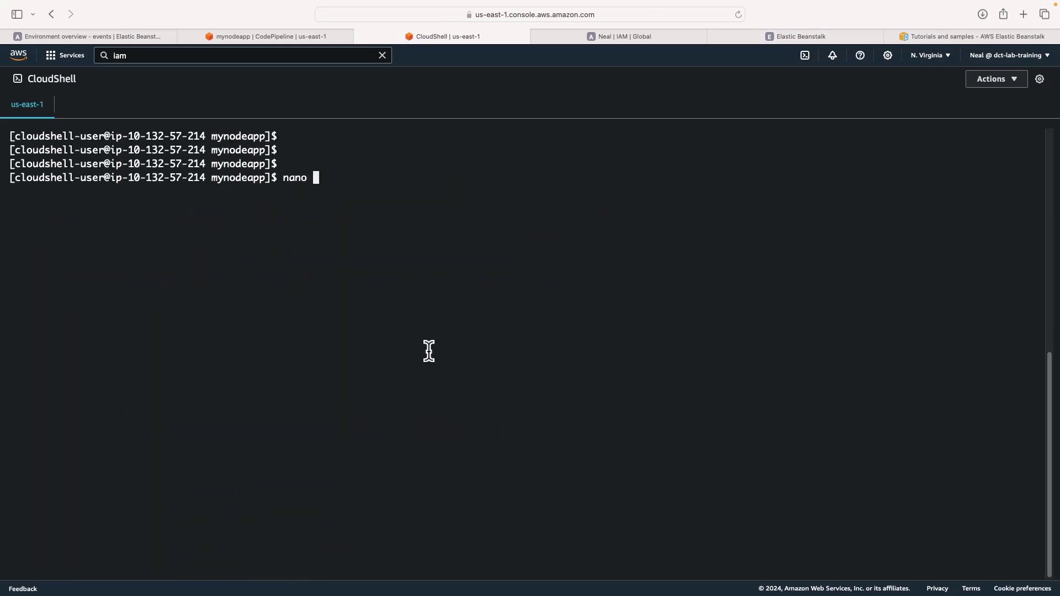
{"action": "key", "text": "Return"}
Replace the h1 heading text "Congratulations" in index.html with "Hello" followed by the person's first name
{"action": "key", "text": "Down"}
{"action": "key", "text": "Down"}
{"action": "key", "text": "Down"}
{"action": "key", "text": "Down"}
{"action": "key", "text": "Down"}
{"action": "key", "text": "Down"}
{"action": "key", "text": "Down"}
{"action": "key", "text": "Down"}
{"action": "key", "text": "Down"}
{"action": "key", "text": "Down"}
{"action": "key", "text": "Down"}
{"action": "key", "text": "Down"}
{"action": "key", "text": "Down"}
{"action": "key", "text": "Down"}
{"action": "key", "text": "Down"}
{"action": "key", "text": "Down"}
{"action": "key", "text": "Down"}
{"action": "key", "text": "Down"}
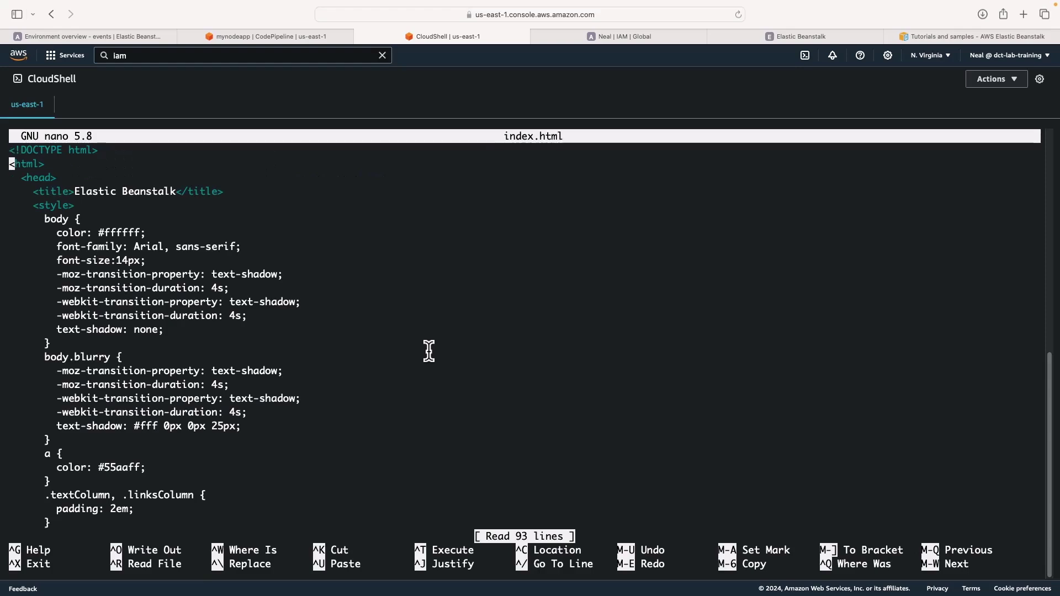
{"action": "key", "text": "Down"}
{"action": "key", "text": "Down"}
{"action": "key", "text": "Down"}
{"action": "key", "text": "Down"}
{"action": "key", "text": "Down"}
{"action": "key", "text": "Down"}
{"action": "key", "text": "Down"}
{"action": "key", "text": "Down"}
{"action": "key", "text": "Down"}
{"action": "key", "text": "Down"}
{"action": "key", "text": "Down"}
{"action": "key", "text": "Down"}
{"action": "key", "text": "Down"}
{"action": "key", "text": "Down"}
{"action": "key", "text": "Down"}
{"action": "key", "text": "Down"}
{"action": "key", "text": "Down"}
{"action": "key", "text": "Down"}
{"action": "key", "text": "Down"}
{"action": "key", "text": "Down"}
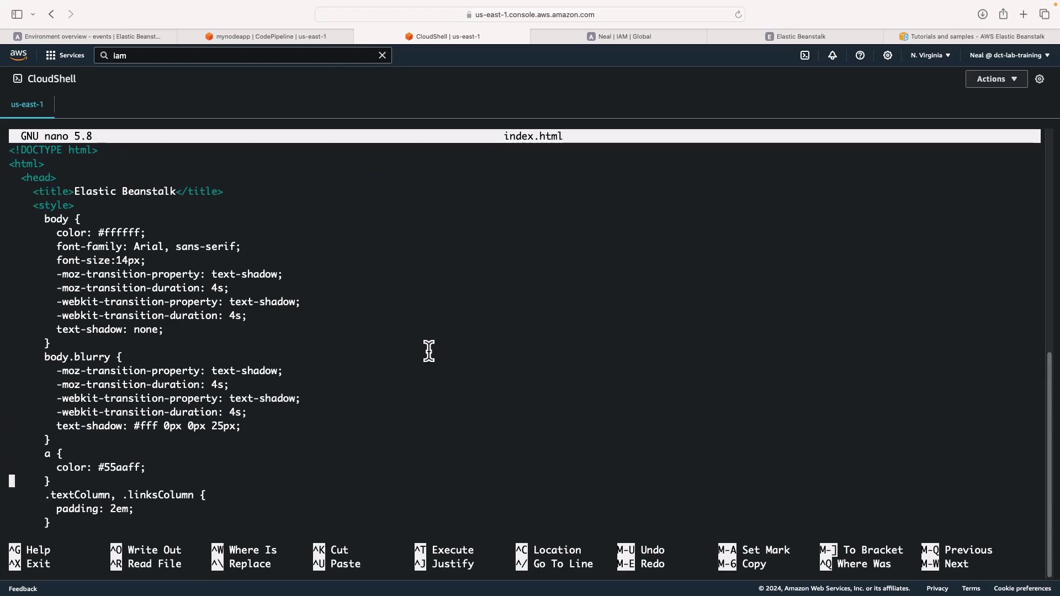
{"action": "key", "text": "Down"}
{"action": "key", "text": "Down"}
{"action": "key", "text": "Down"}
{"action": "key", "text": "Down"}
{"action": "key", "text": "Down"}
{"action": "key", "text": "Down"}
{"action": "key", "text": "Down"}
{"action": "key", "text": "Down"}
{"action": "key", "text": "Down"}
{"action": "key", "text": "Down"}
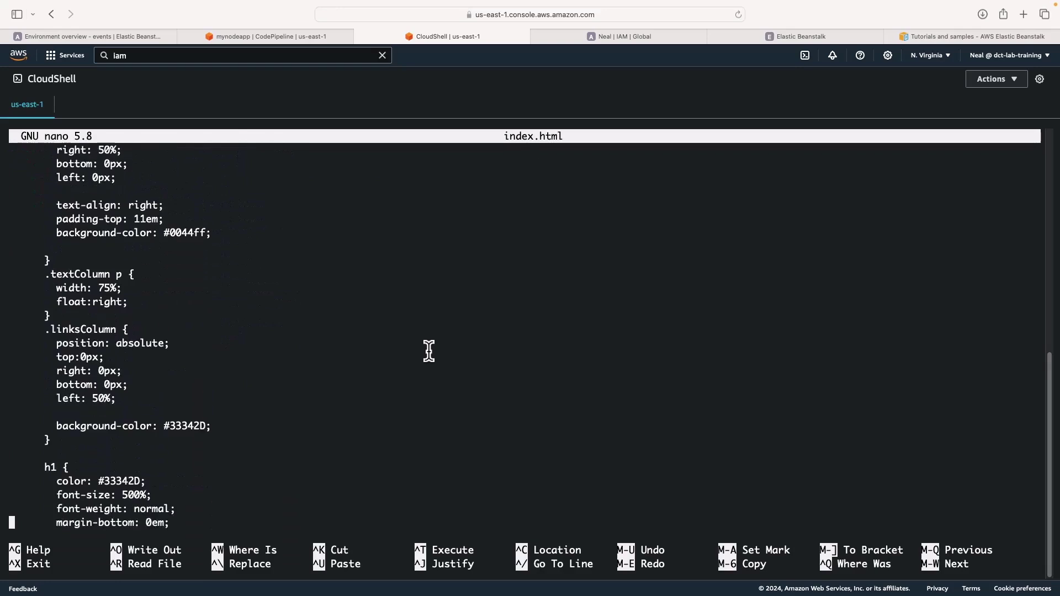
{"action": "key", "text": "Down"}
{"action": "key", "text": "Down"}
{"action": "key", "text": "Down"}
{"action": "key", "text": "Down"}
{"action": "key", "text": "Down"}
{"action": "key", "text": "Down"}
{"action": "key", "text": "Down"}
{"action": "key", "text": "Down"}
{"action": "key", "text": "Down"}
{"action": "key", "text": "Down"}
{"action": "key", "text": "Down"}
{"action": "key", "text": "Down"}
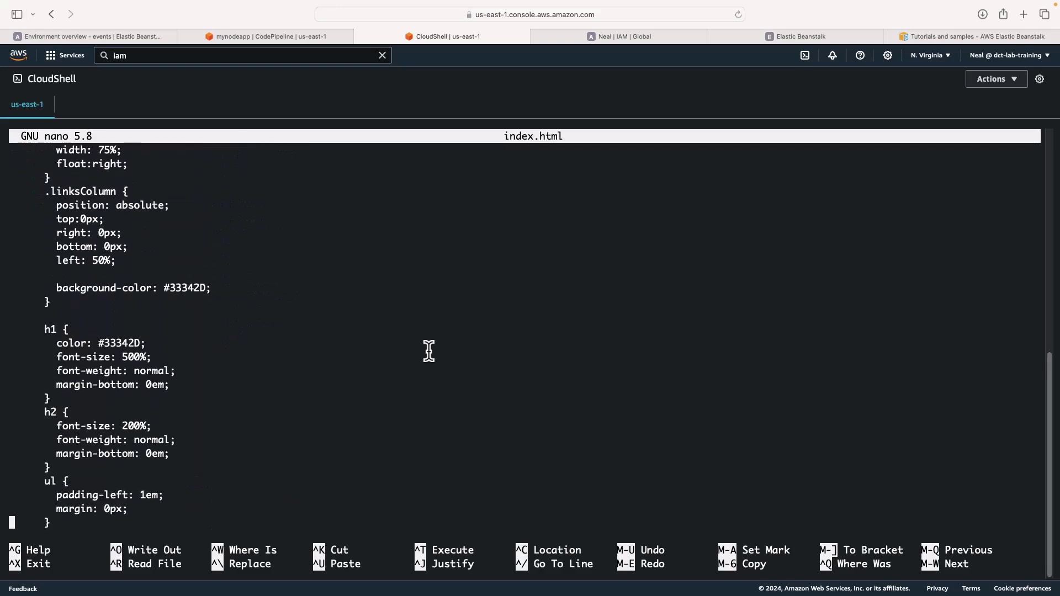
{"action": "key", "text": "Right"}
{"action": "key", "text": "Right"}
{"action": "key", "text": "Right"}
{"action": "key", "text": "Right"}
{"action": "key", "text": "Right"}
{"action": "key", "text": "Right"}
{"action": "key", "text": "Right"}
{"action": "key", "text": "Right"}
{"action": "key", "text": "Right"}
{"action": "key", "text": "Right"}
{"action": "key", "text": "Right"}
{"action": "key", "text": "Right"}
{"action": "key", "text": "Right"}
{"action": "key", "text": "Right"}
{"action": "key", "text": "Right"}
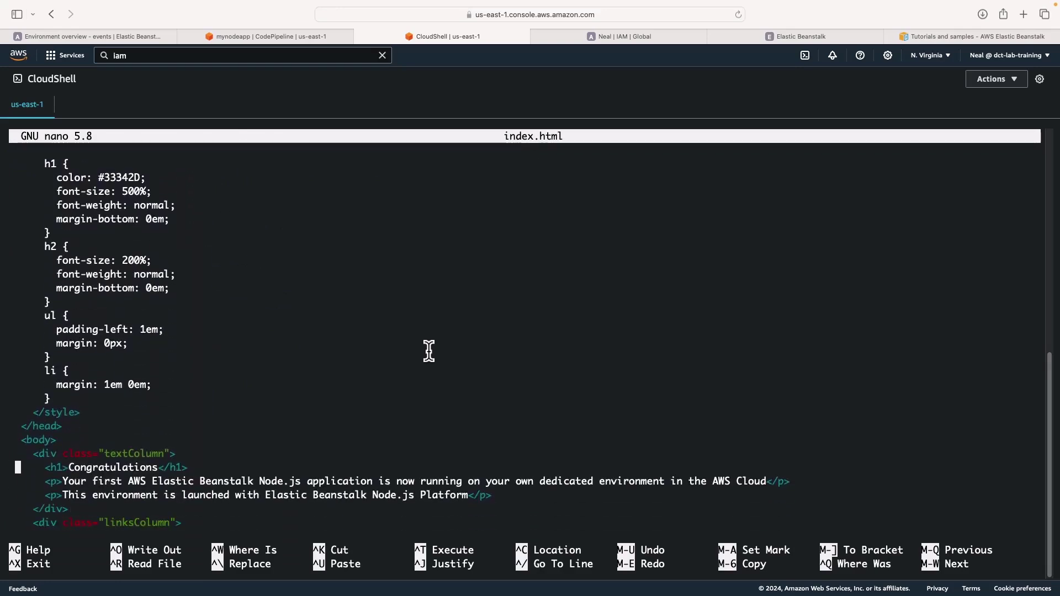
{"action": "key", "text": "Right"}
{"action": "key", "text": "Right"}
{"action": "key", "text": "Right"}
{"action": "key", "text": "Right"}
{"action": "key", "text": "Right"}
{"action": "key", "text": "Right"}
{"action": "key", "text": "Right"}
{"action": "key", "text": "Right"}
{"action": "key", "text": "Right"}
{"action": "key", "text": "Right"}
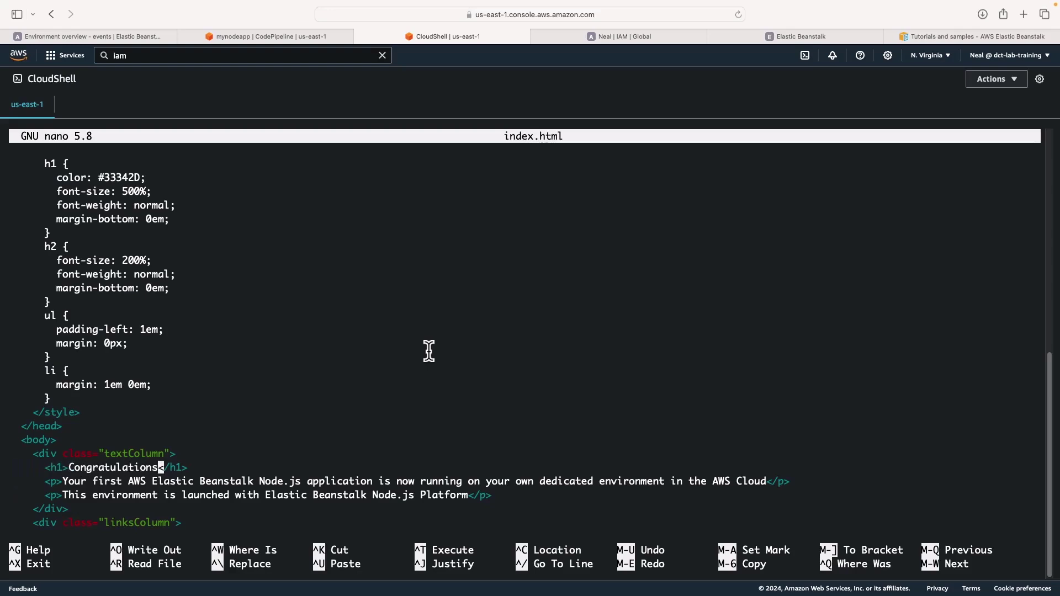
{"action": "key", "text": "BackSpace"}
{"action": "key", "text": "BackSpace"}
{"action": "key", "text": "BackSpace"}
{"action": "key", "text": "BackSpace"}
{"action": "key", "text": "BackSpace"}
{"action": "key", "text": "BackSpace"}
{"action": "key", "text": "BackSpace"}
{"action": "key", "text": "BackSpace"}
{"action": "key", "text": "BackSpace"}
{"action": "key", "text": "BackSpace"}
{"action": "key", "text": "BackSpace"}
{"action": "key", "text": "BackSpace"}
{"action": "key", "text": "BackSpace"}
{"action": "key", "text": "BackSpace"}
{"action": "key", "text": "BackSpace"}
{"action": "type", "text": "Hello Neal"}
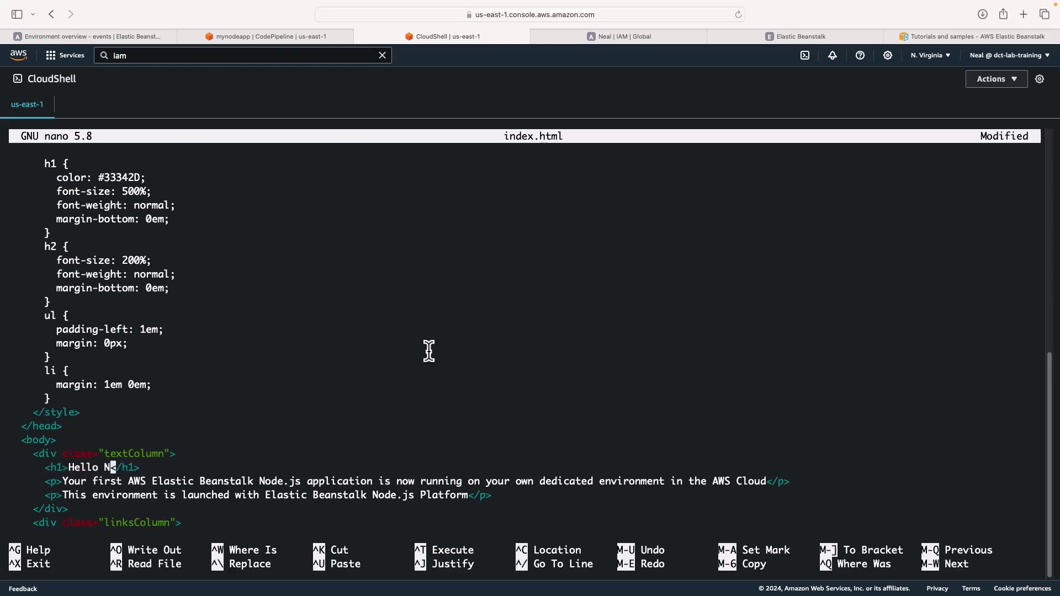
Save the edited index.html under its existing name and exit nano
{"action": "key", "text": "ctrl+x"}
{"action": "key", "text": "y"}
{"action": "key", "text": "Return"}
Stage all changes in the mynodeapp repository and commit them with the message "edited index"
{"action": "key", "text": "Up"}
{"action": "key", "text": "Up"}
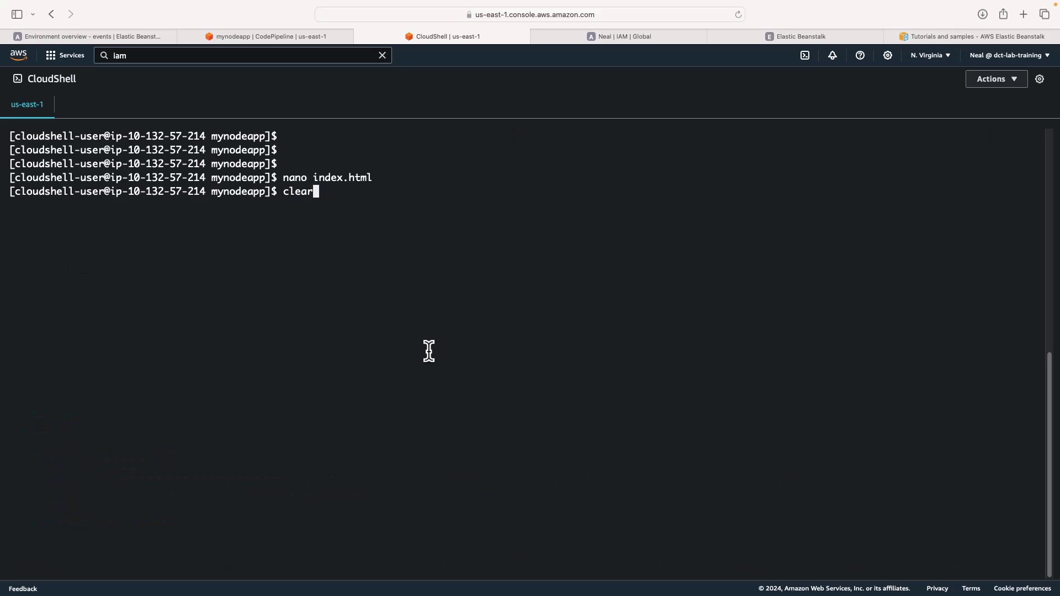
{"action": "key", "text": "Up"}
{"action": "key", "text": "Up"}
{"action": "key", "text": "Down"}
{"action": "key", "text": "Up"}
{"action": "key", "text": "Up"}
{"action": "key", "text": "Up"}
{"action": "key", "text": "Down"}
{"action": "key", "text": "Down"}
{"action": "key", "text": "Down"}
{"action": "key", "text": "Up"}
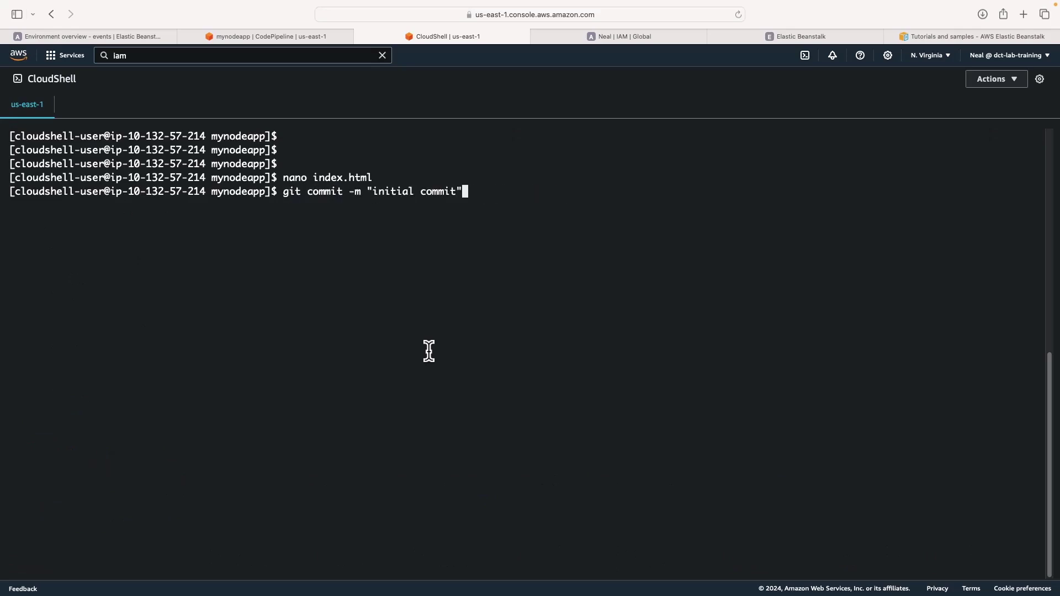
{"action": "key", "text": "Up"}
{"action": "key", "text": "Return"}
{"action": "type", "text": "gi"}
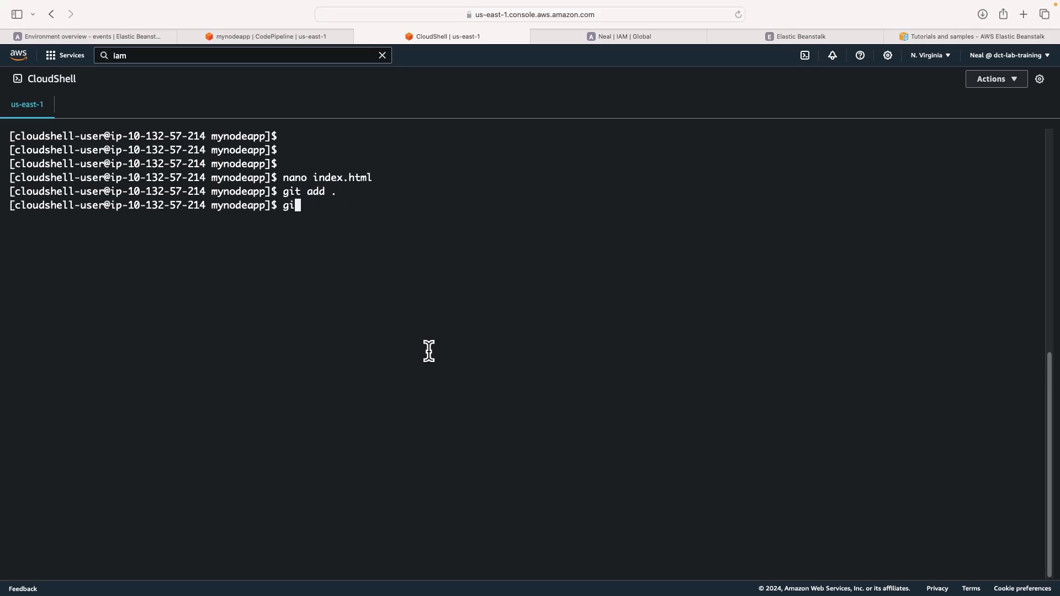
{"action": "type", "text": "t commit -m \"edited index\""}
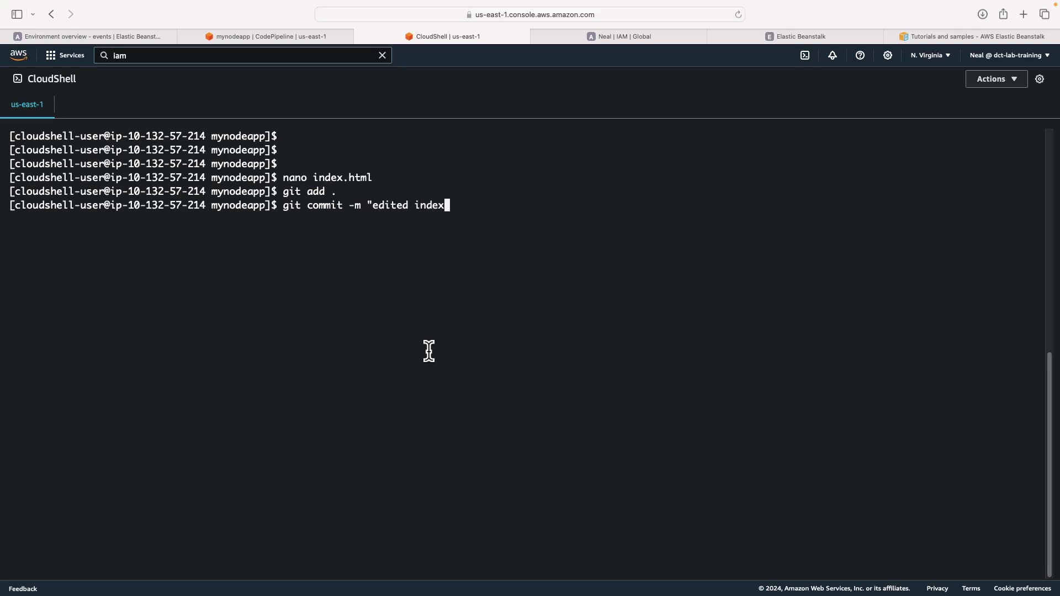
{"action": "key", "text": "Return"}
Push the commit to CodeCommit, authenticating with the Git user name and password from the IAM generated credentials
{"action": "type", "text": "git push"}
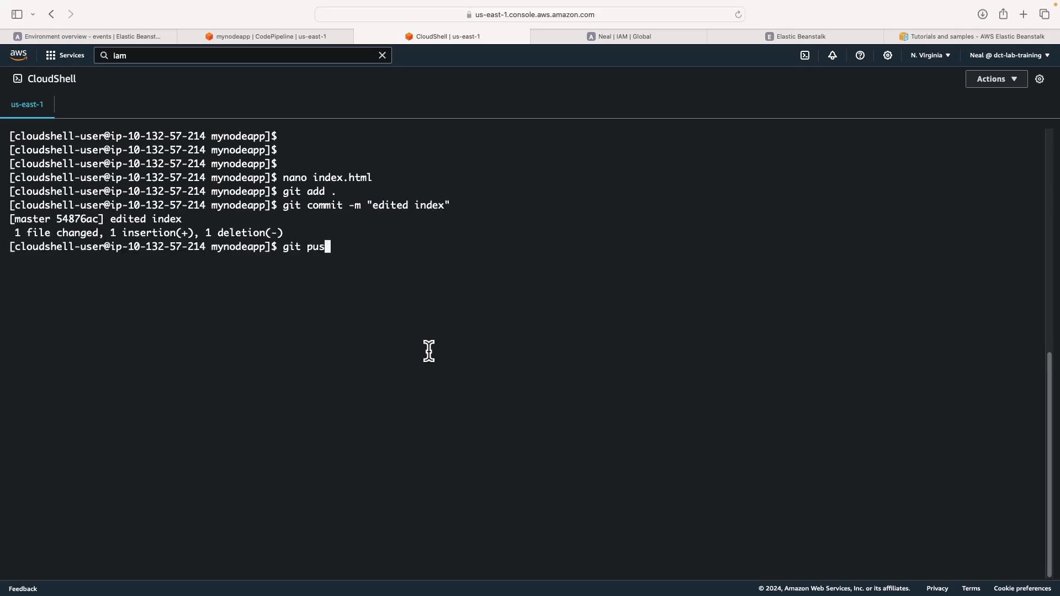
{"action": "key", "text": "Return"}
{"action": "left_click", "coordinate": [588, 38]}
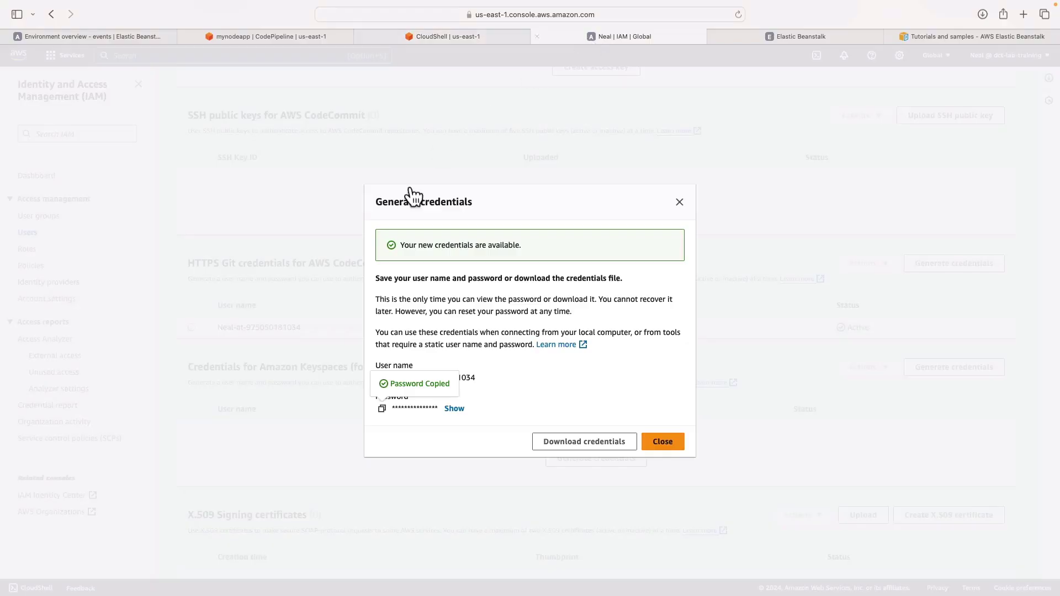
{"action": "left_click", "coordinate": [383, 379]}
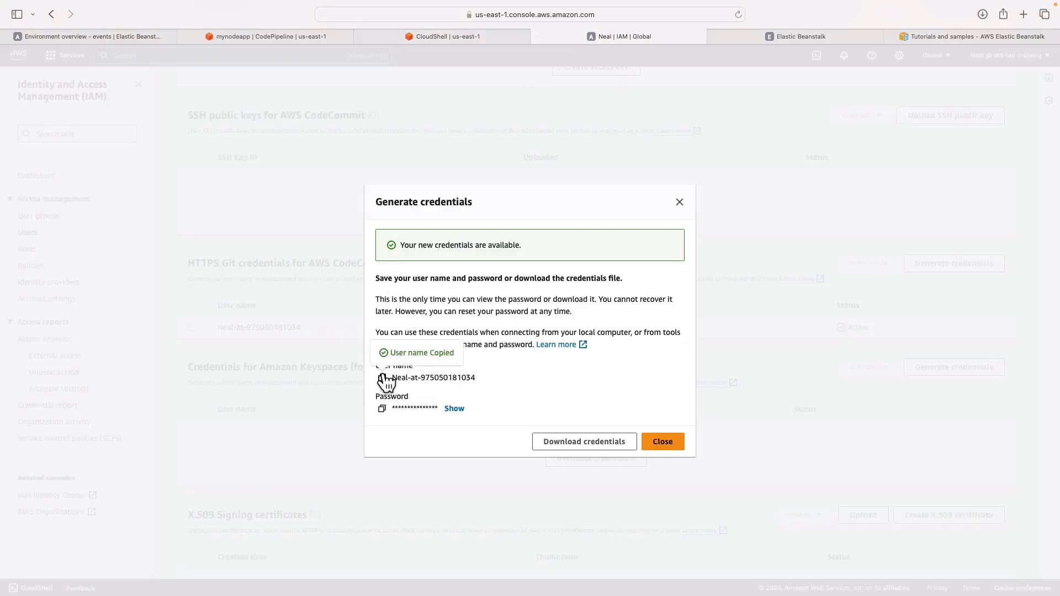
{"action": "left_click", "coordinate": [448, 36]}
{"action": "key", "text": "super+v"}
{"action": "key", "text": "Return"}
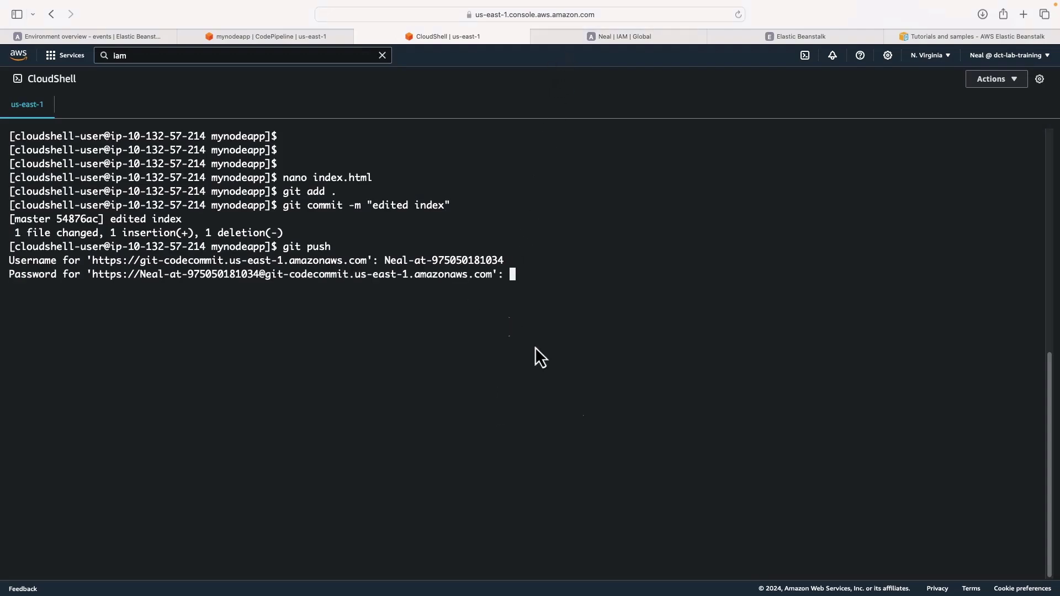
{"action": "key", "text": "Return"}
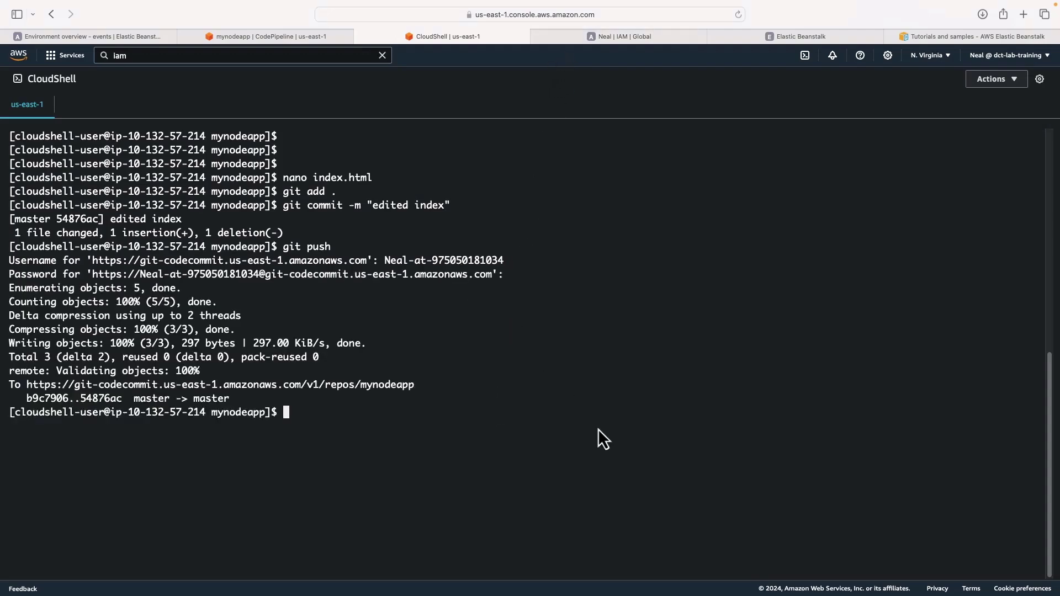
Check the mynodeapp pipeline for the "edited index" commit and reload the deployed website
{"action": "left_click", "coordinate": [262, 38]}
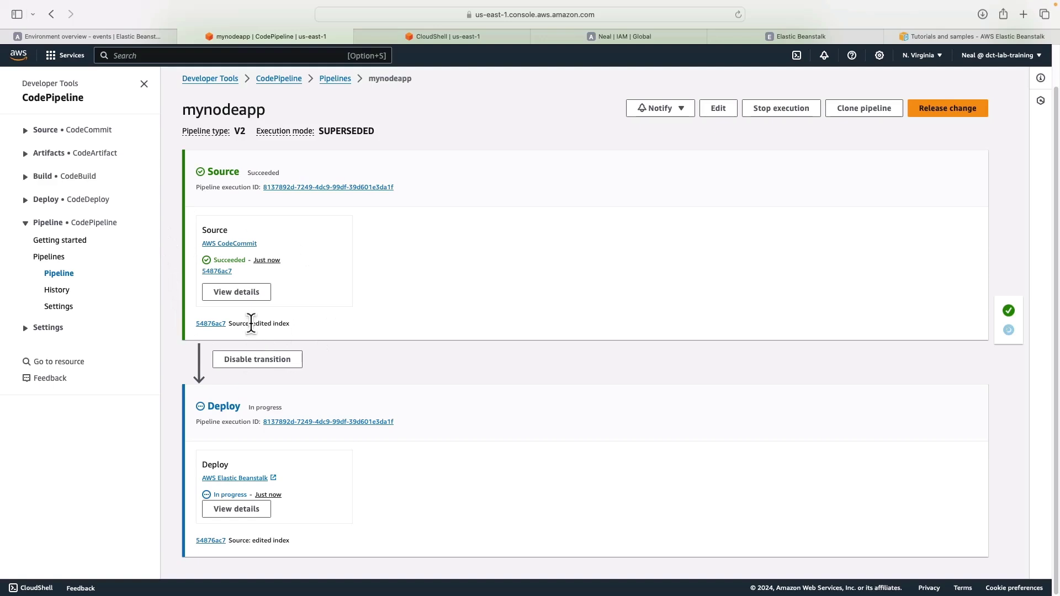
{"action": "left_click_drag", "start_coordinate": [252, 324], "coordinate": [294, 325]}
{"action": "left_click", "coordinate": [768, 39]}
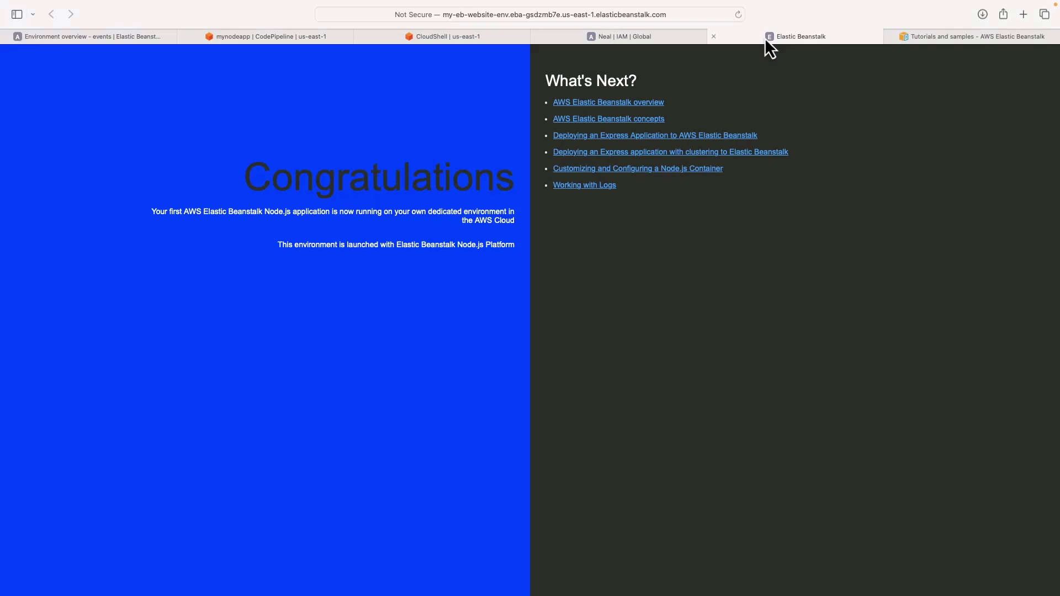
{"action": "key", "text": "super+r"}
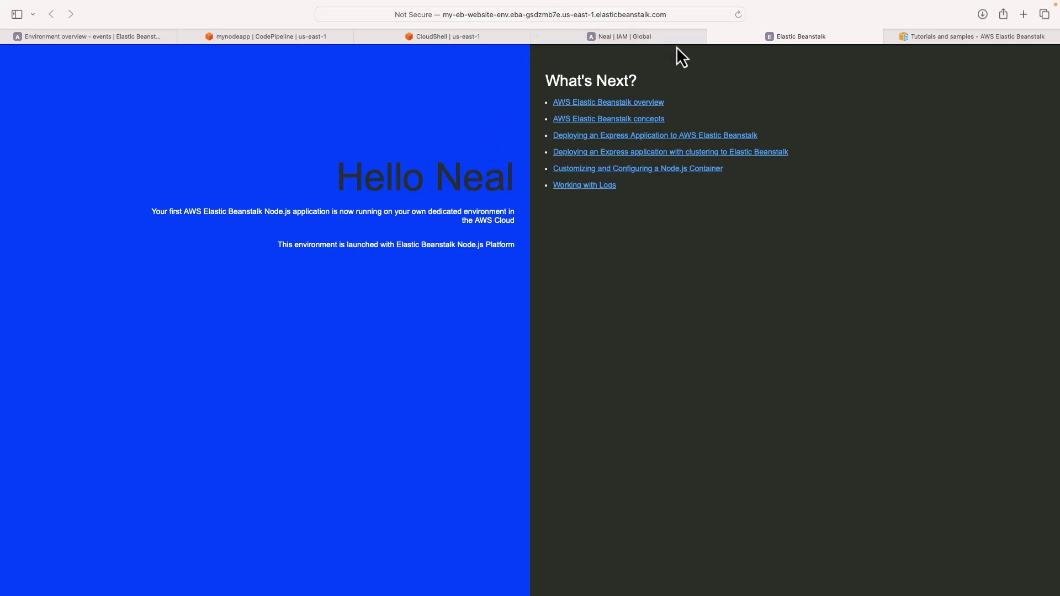
Close the website tab and the IAM generated credentials dialog, and return to the mynodeapp pipeline
{"action": "left_click", "coordinate": [716, 36]}
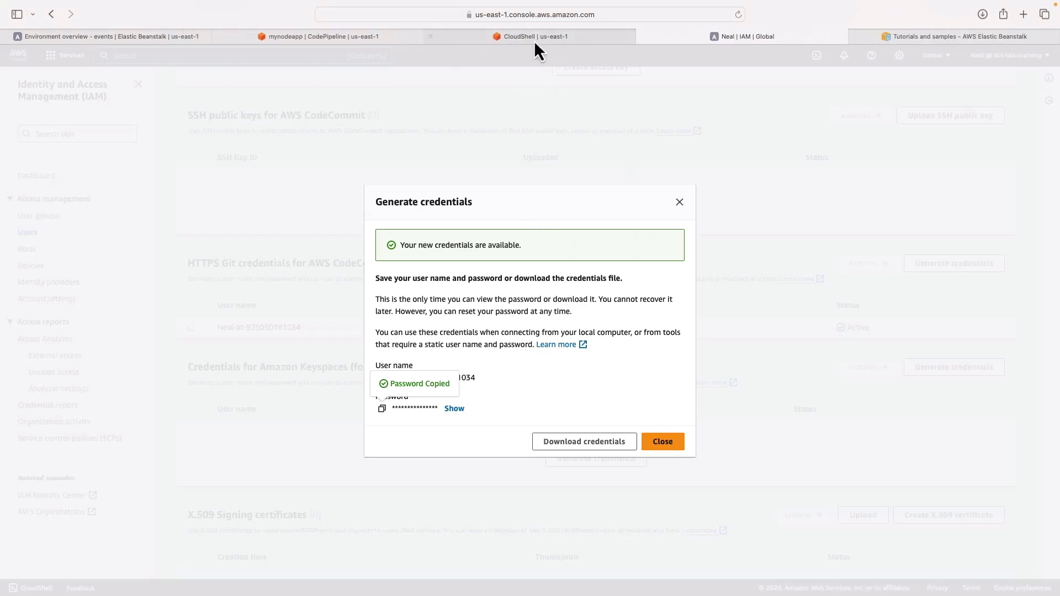
{"action": "left_click", "coordinate": [665, 443]}
{"action": "left_click", "coordinate": [493, 34]}
{"action": "left_click", "coordinate": [364, 37]}
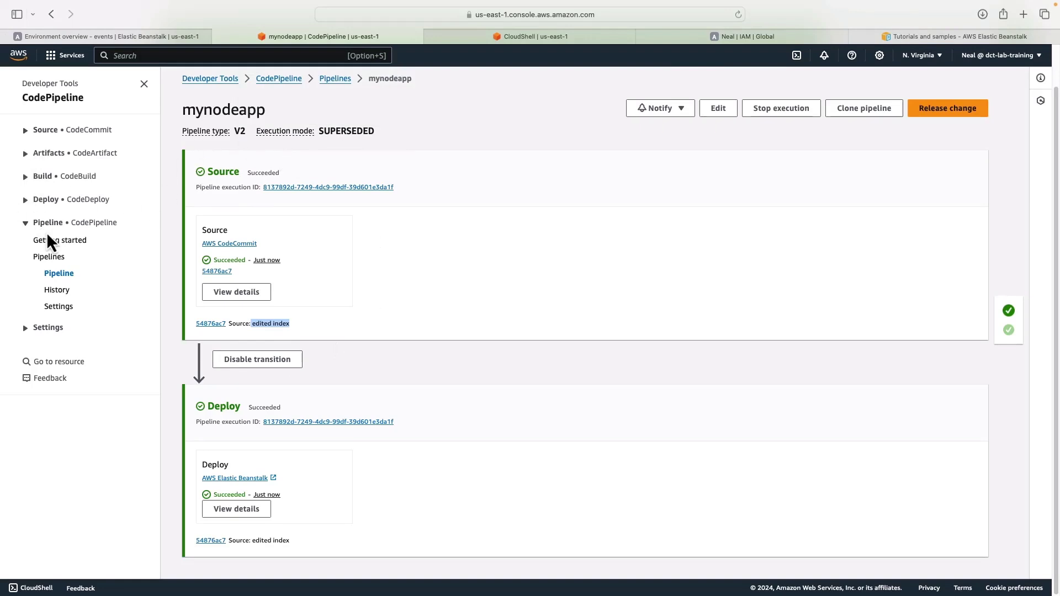
In Elastic Beanstalk, review the available actions for the My-eb-website-env environment and the my-eb-website application
{"action": "left_click", "coordinate": [114, 36]}
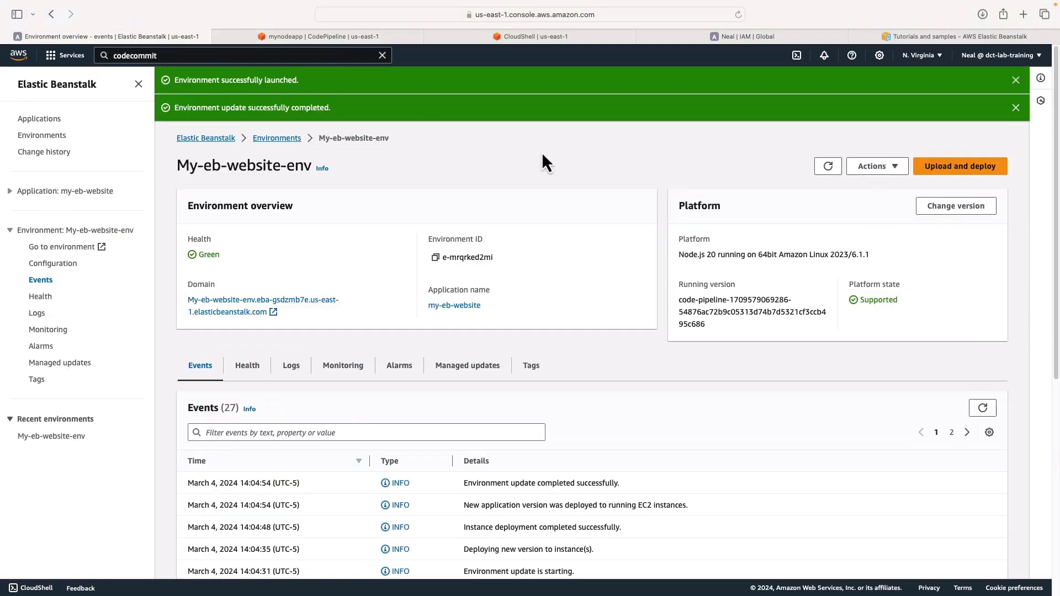
{"action": "left_click", "coordinate": [878, 167]}
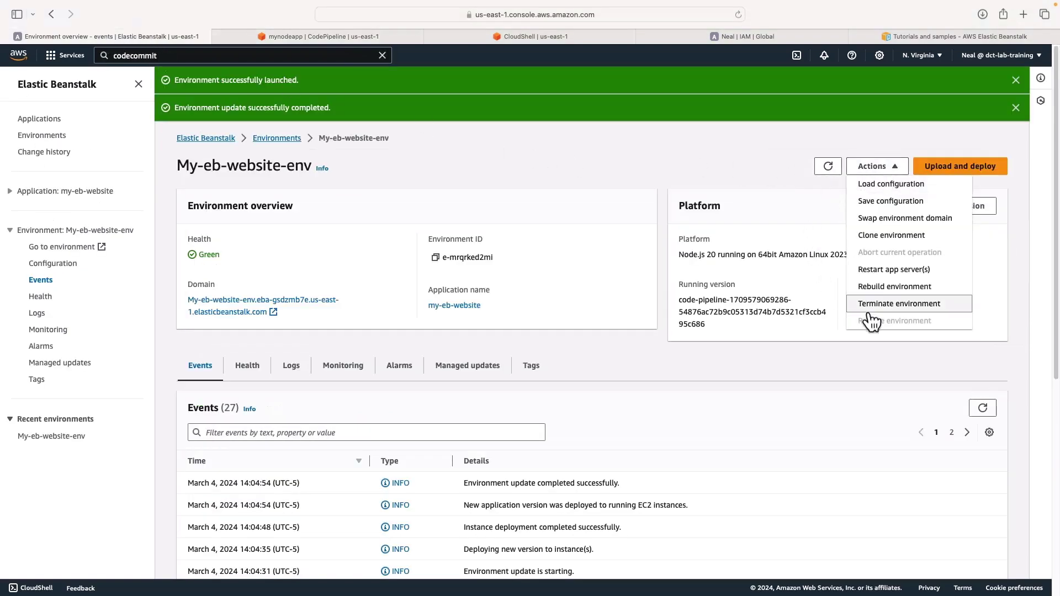
{"action": "left_click", "coordinate": [54, 116]}
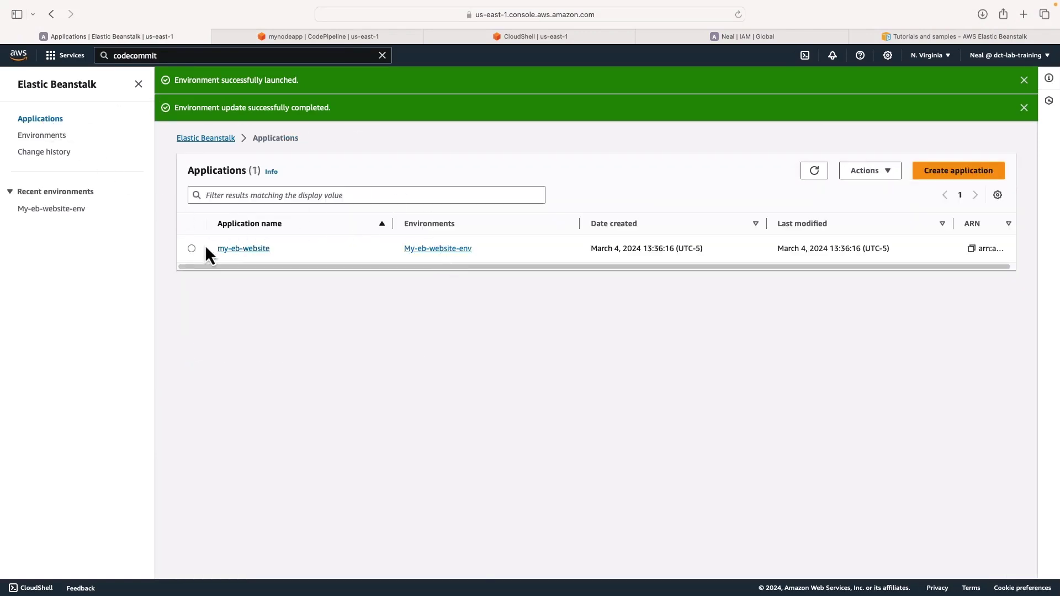
{"action": "left_click", "coordinate": [243, 249]}
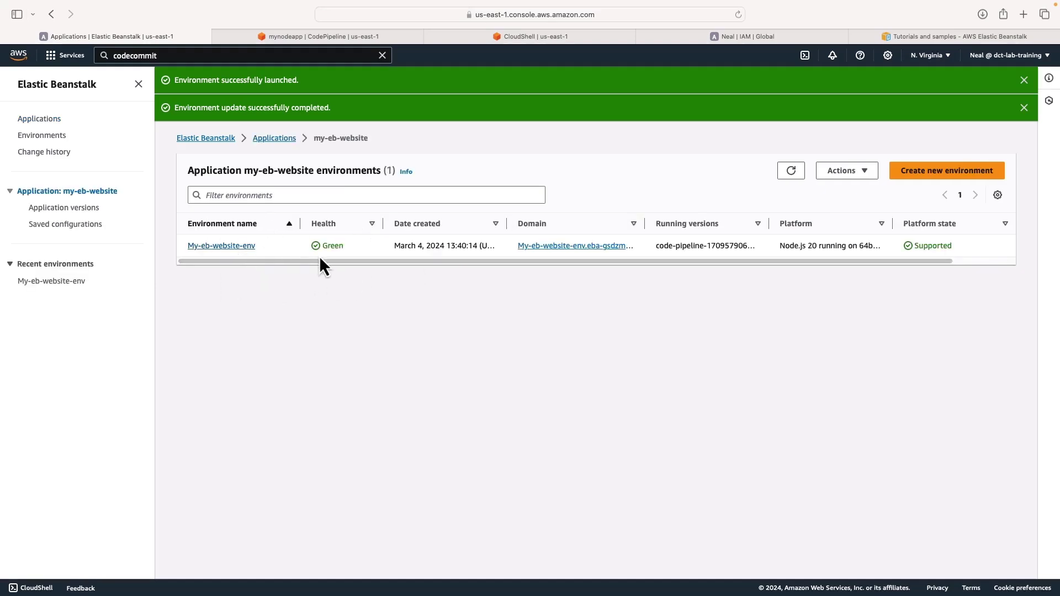
{"action": "left_click", "coordinate": [838, 172]}
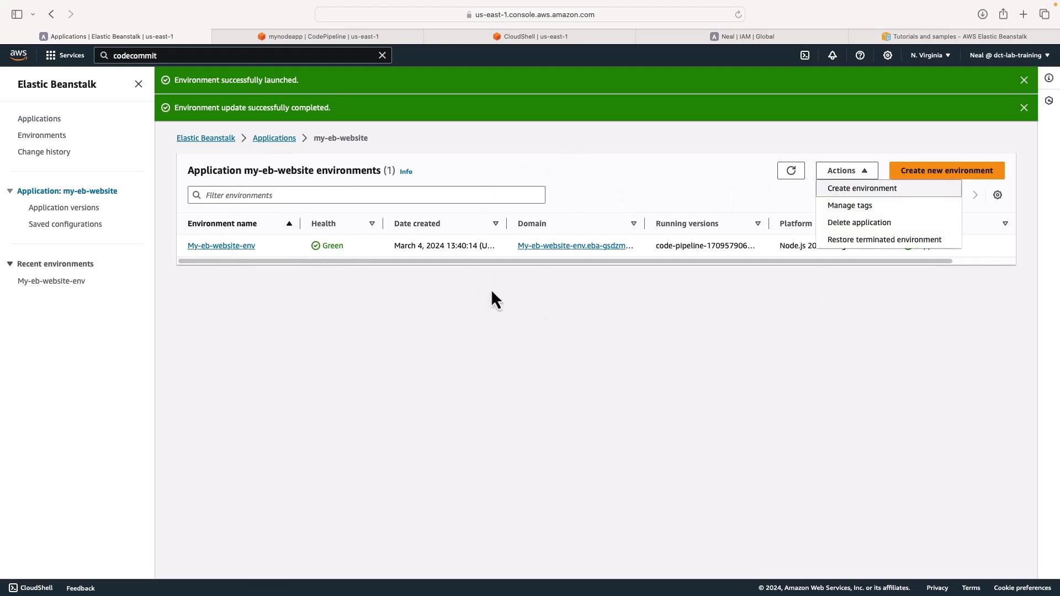
Terminate the My-eb-website-env environment, confirming with its name
{"action": "left_click", "coordinate": [42, 282]}
{"action": "left_click", "coordinate": [877, 166]}
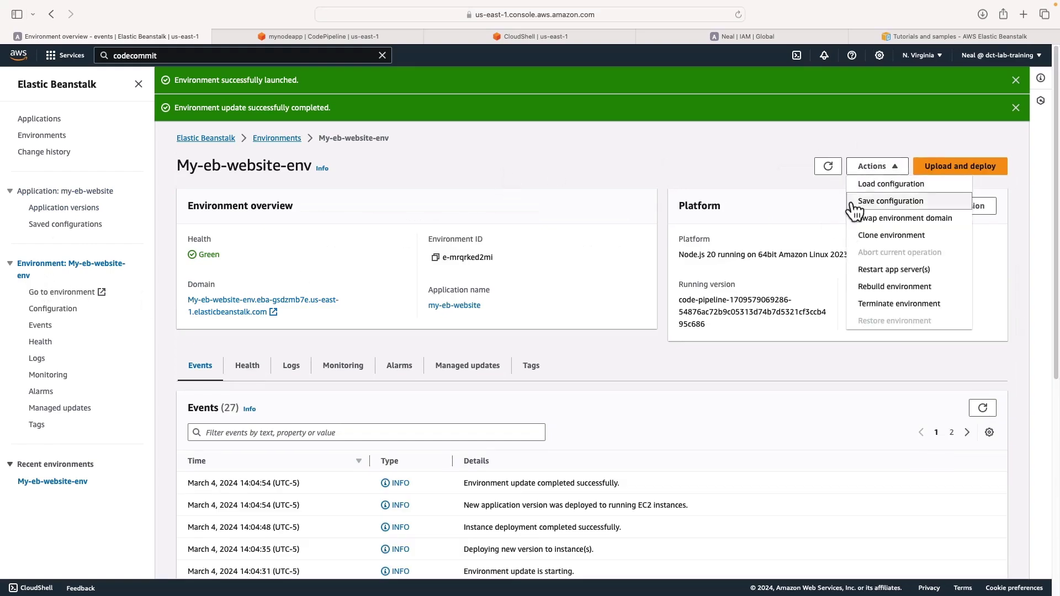
{"action": "left_click", "coordinate": [880, 305]}
{"action": "left_click", "coordinate": [483, 415]}
{"action": "type", "text": "My-eb-website-env"}
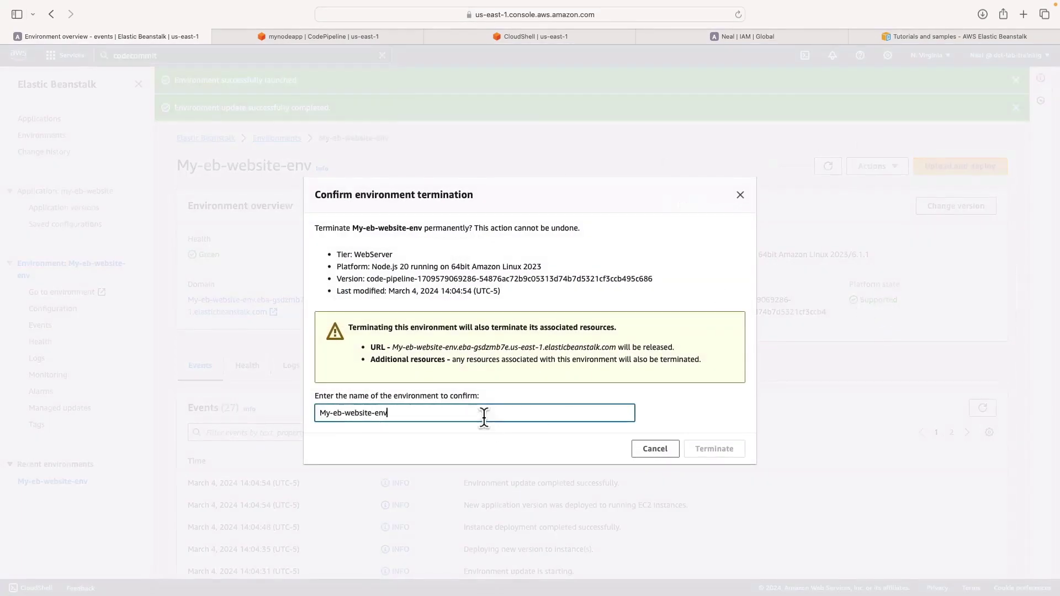
{"action": "left_click", "coordinate": [723, 452]}
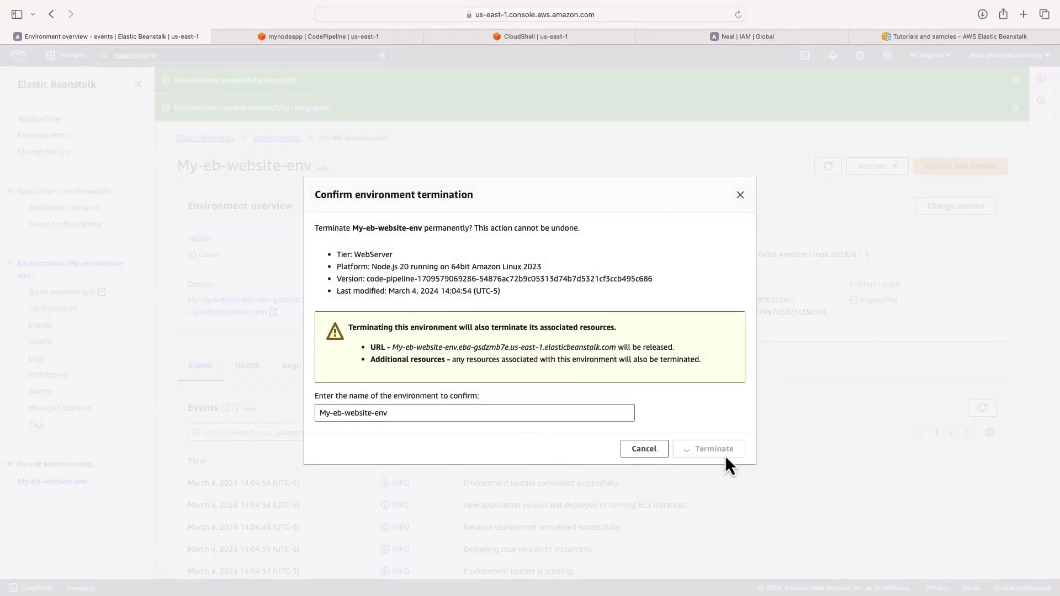